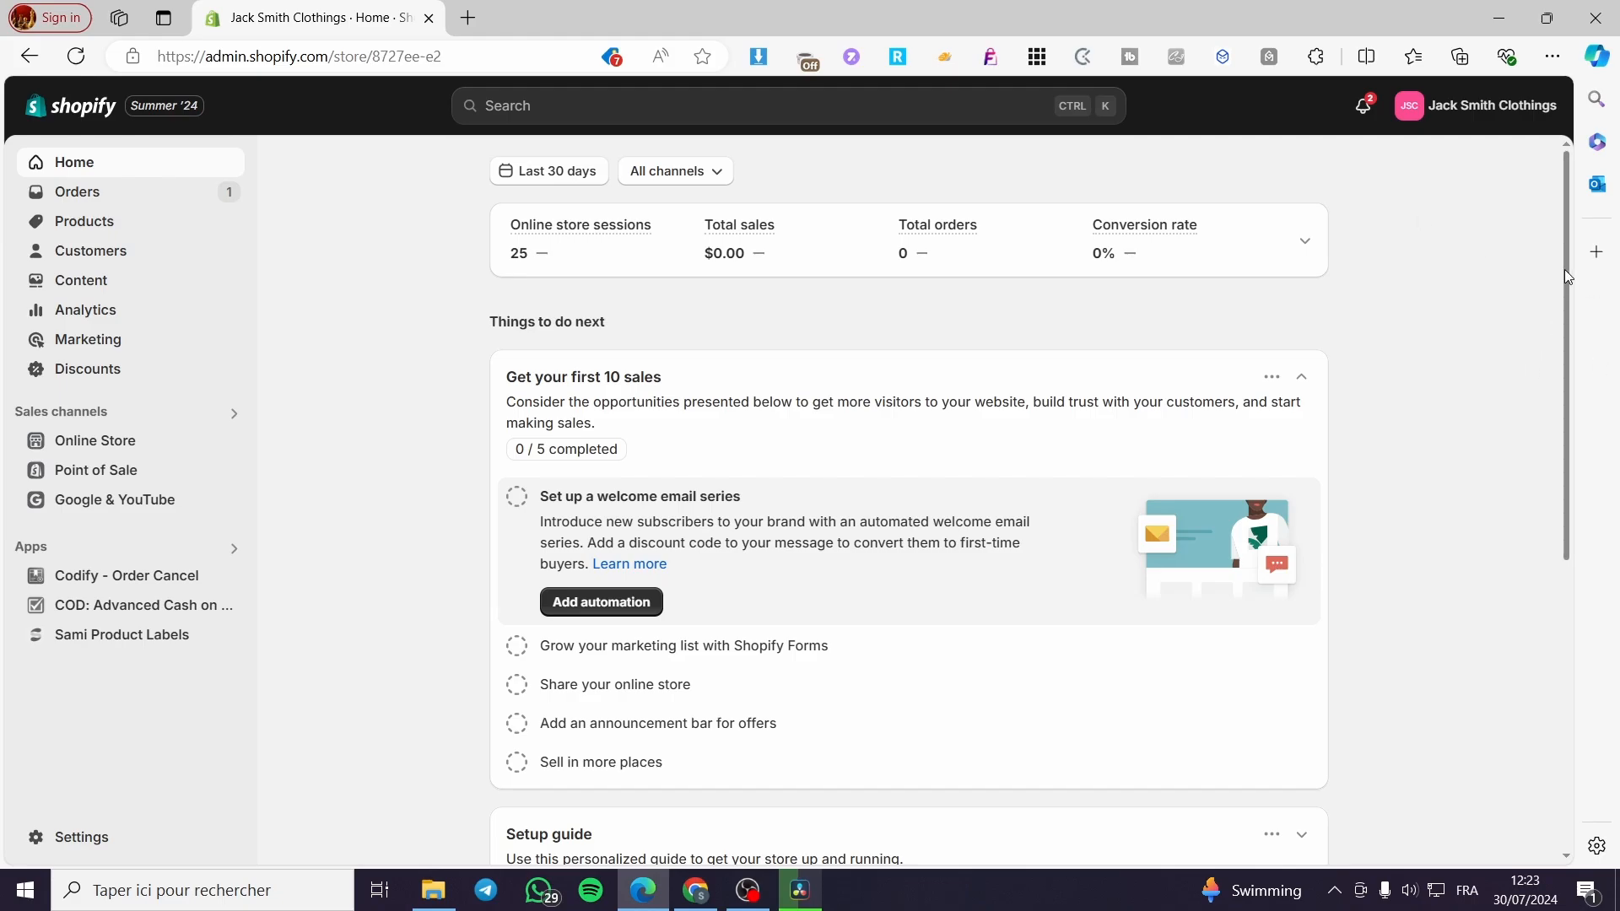
Preview the live online store, look through its home page banner and featured products, and return to the admin
click(233, 445)
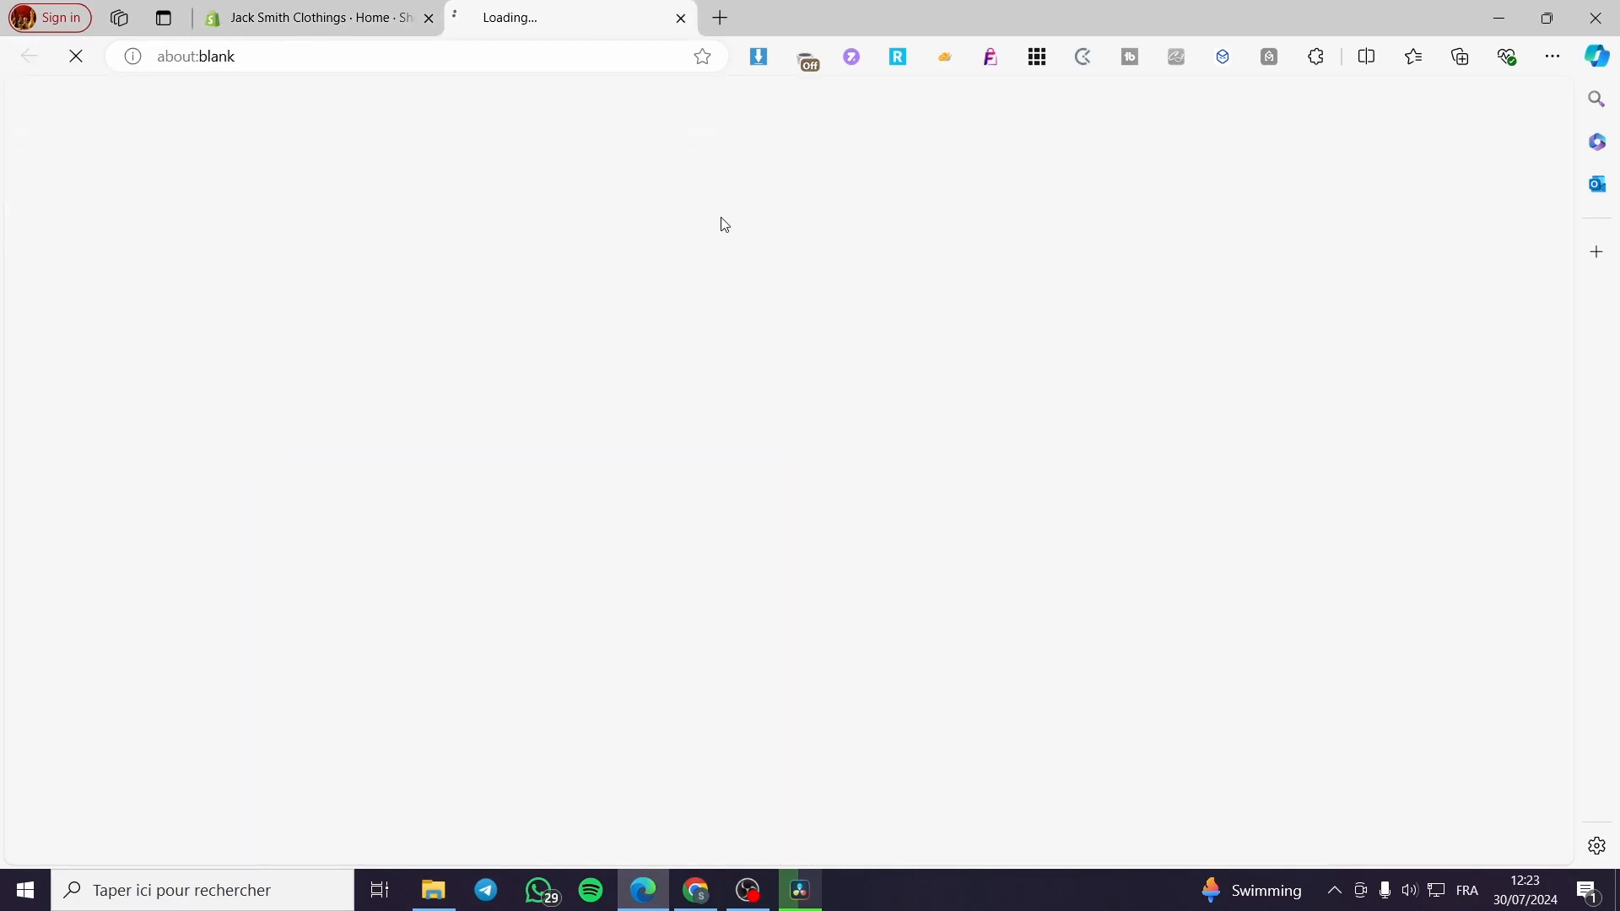
scroll(1037, 453, down, 4)
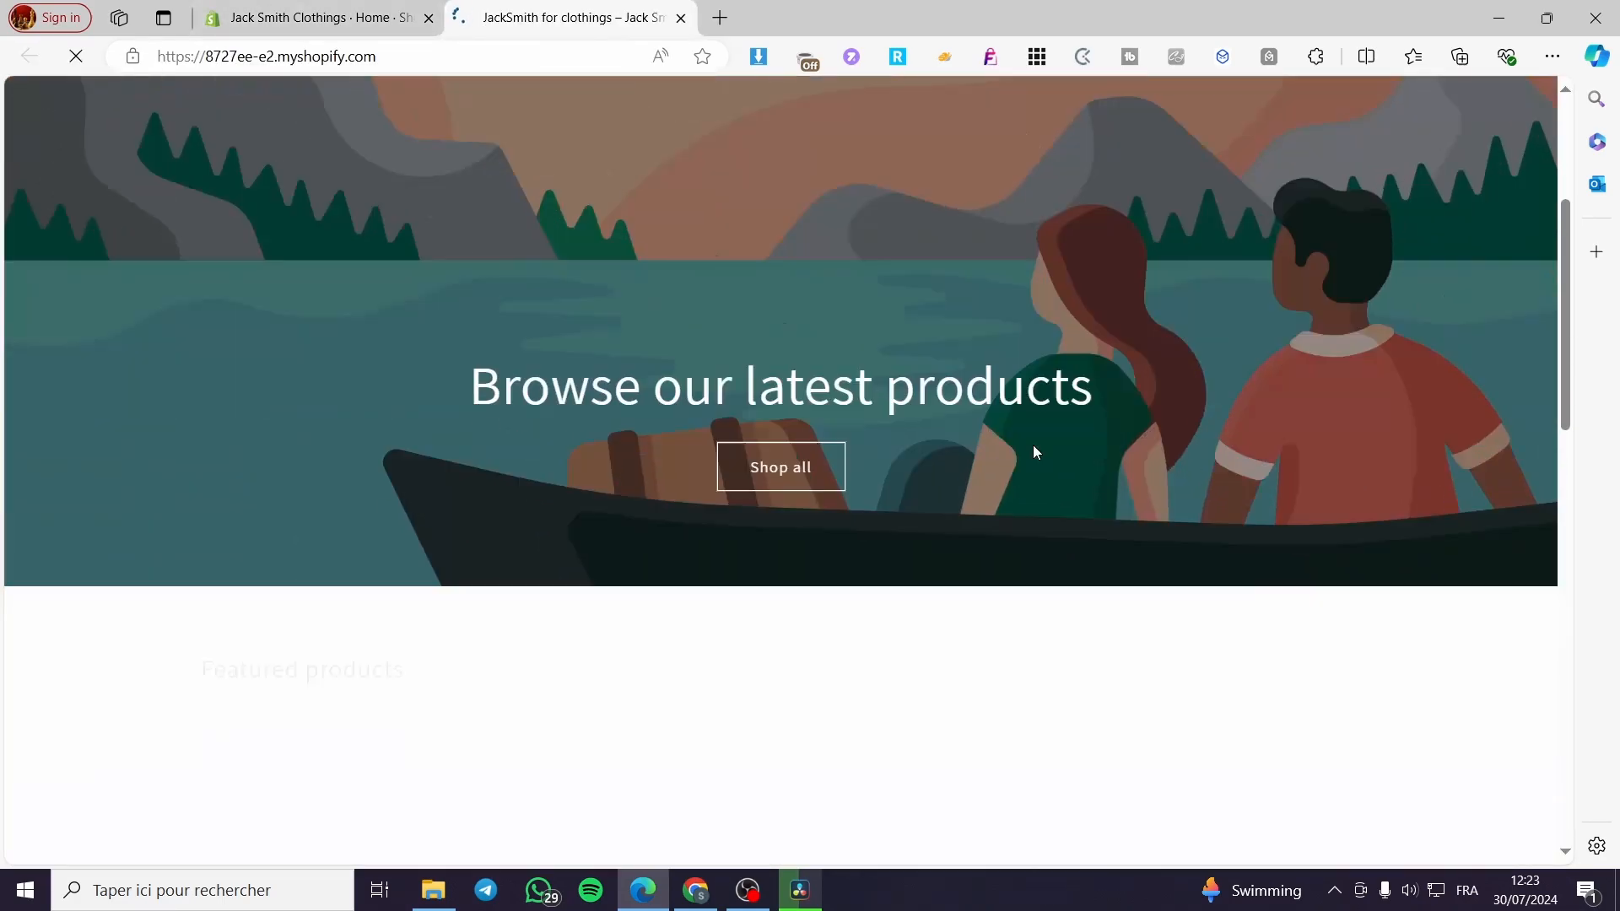
scroll(1036, 453, down, 13)
scroll(518, 513, up, 4)
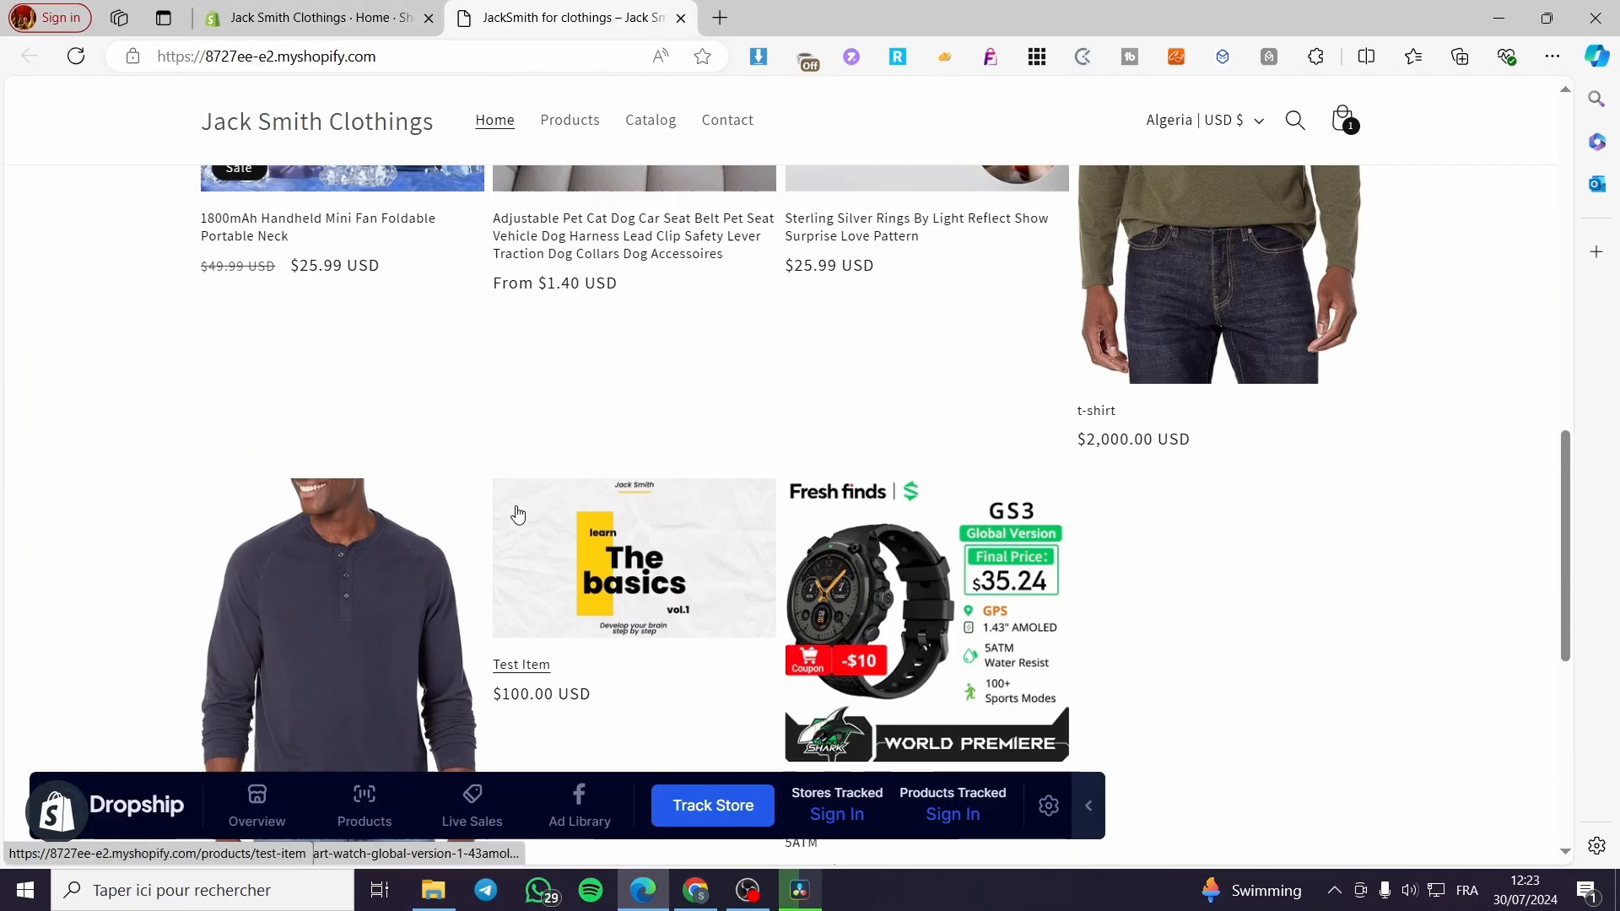
scroll(519, 513, up, 10)
click(681, 18)
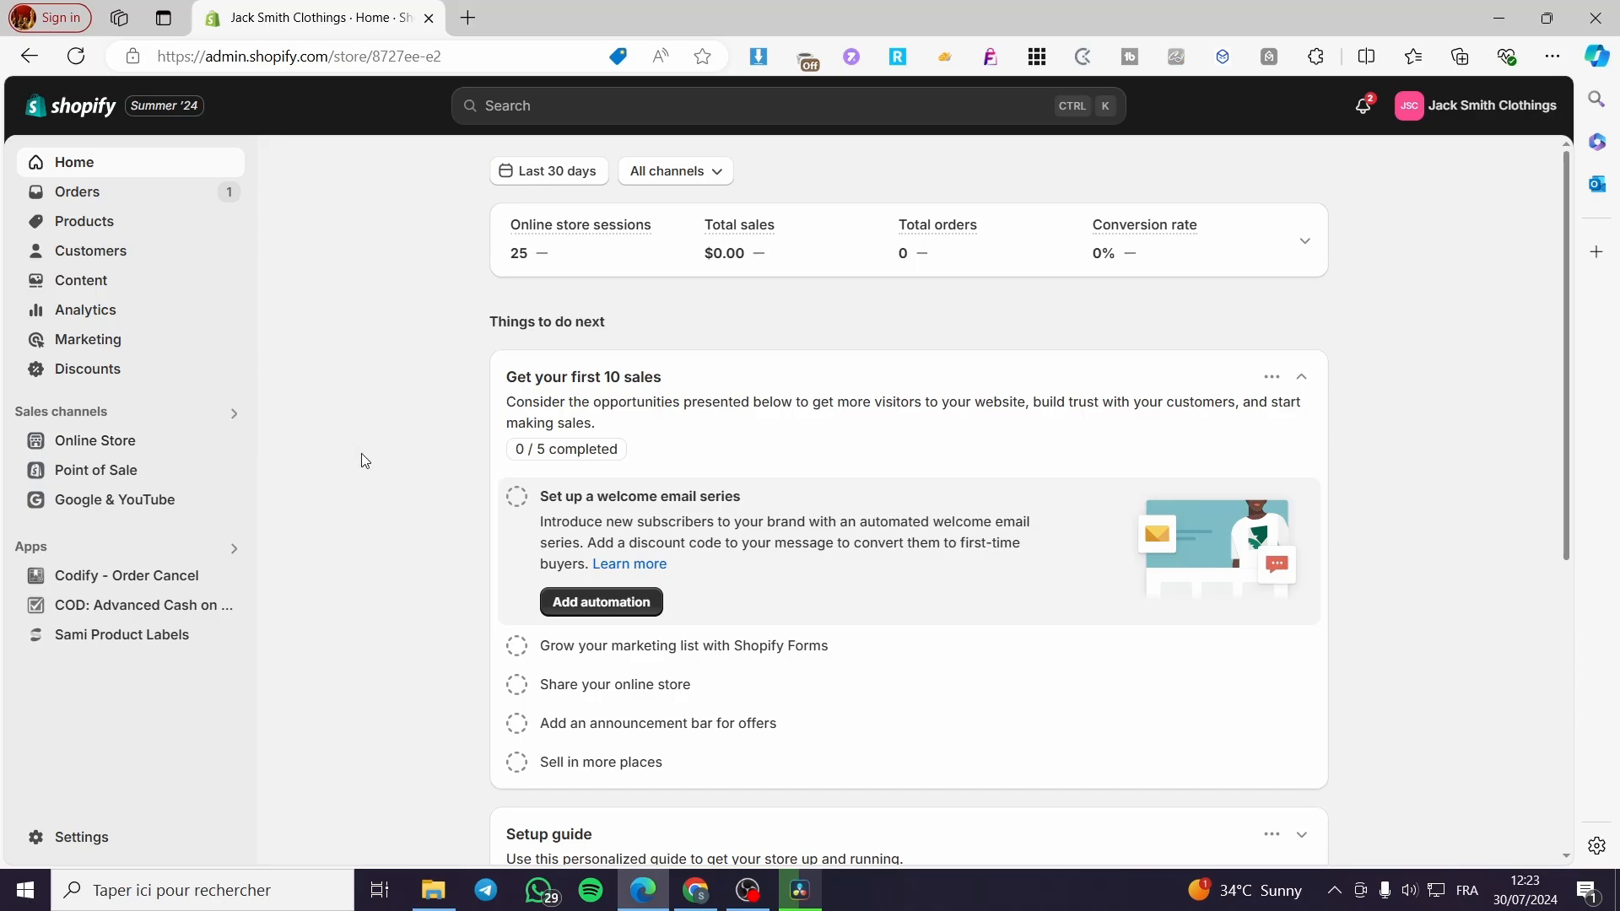
Review the store's product list and the option to import products by CSV, leaving the import without adding a file
click(86, 223)
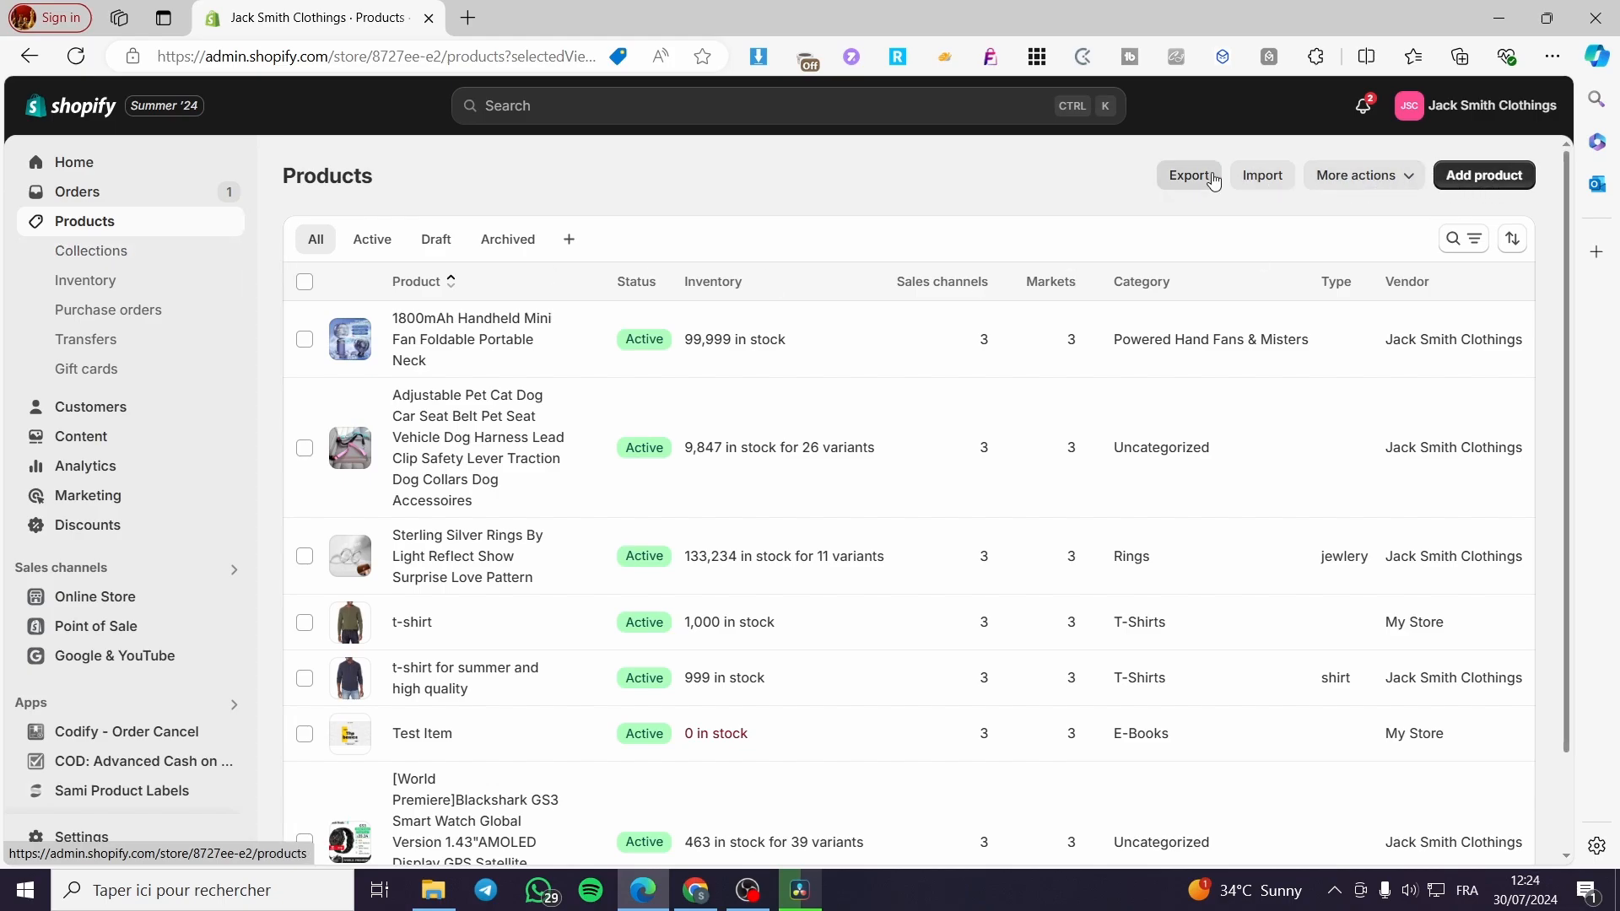
click(1263, 177)
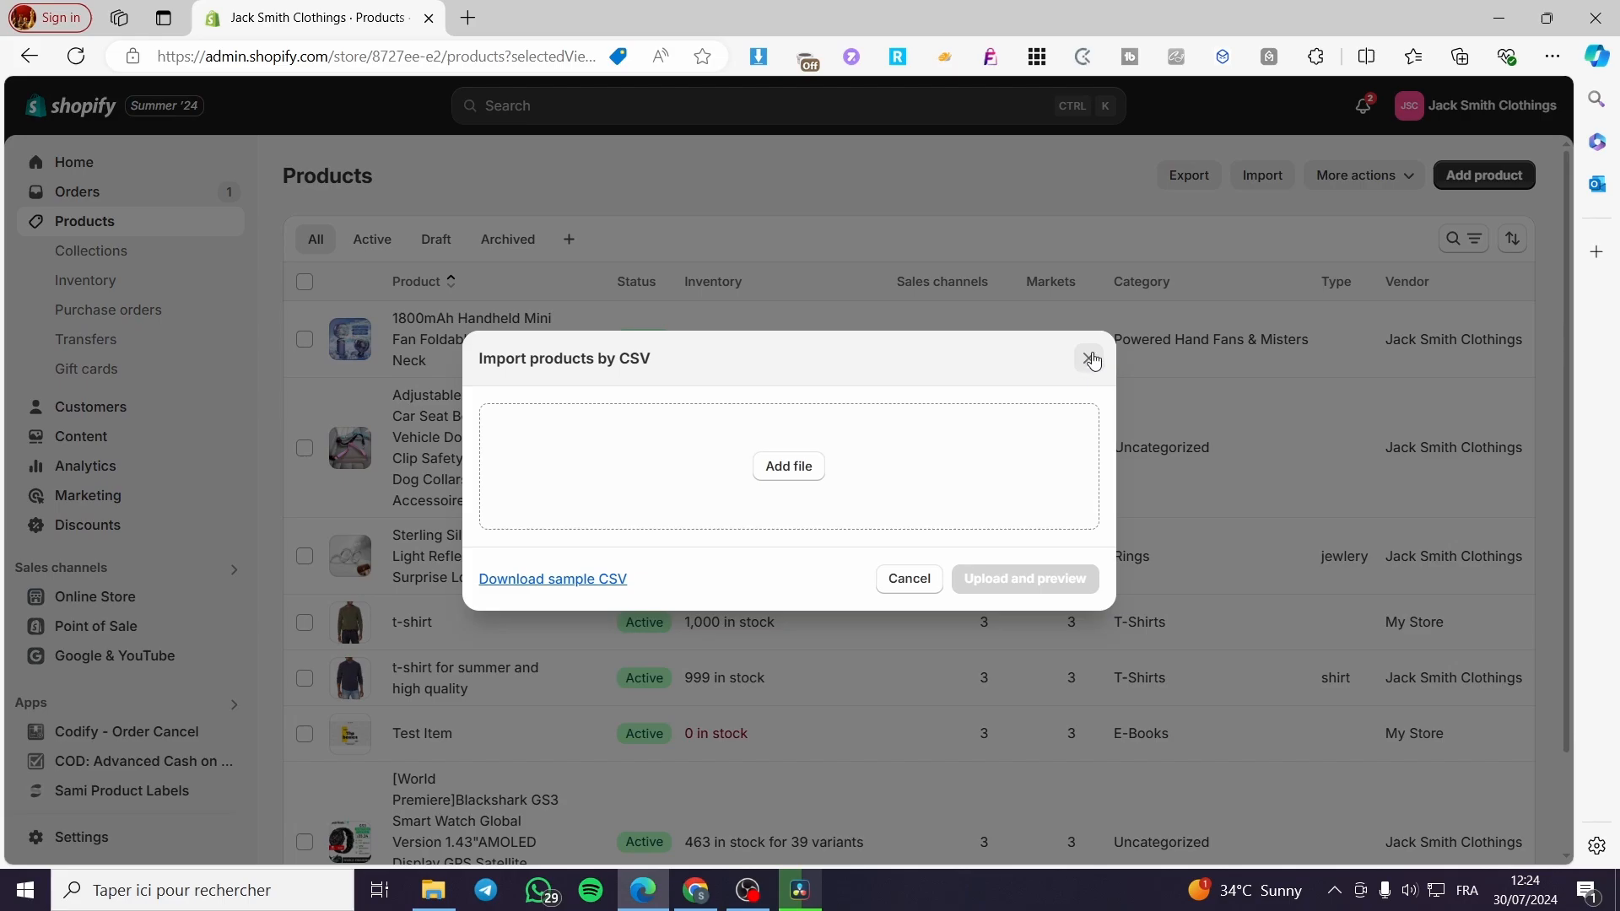
click(1088, 359)
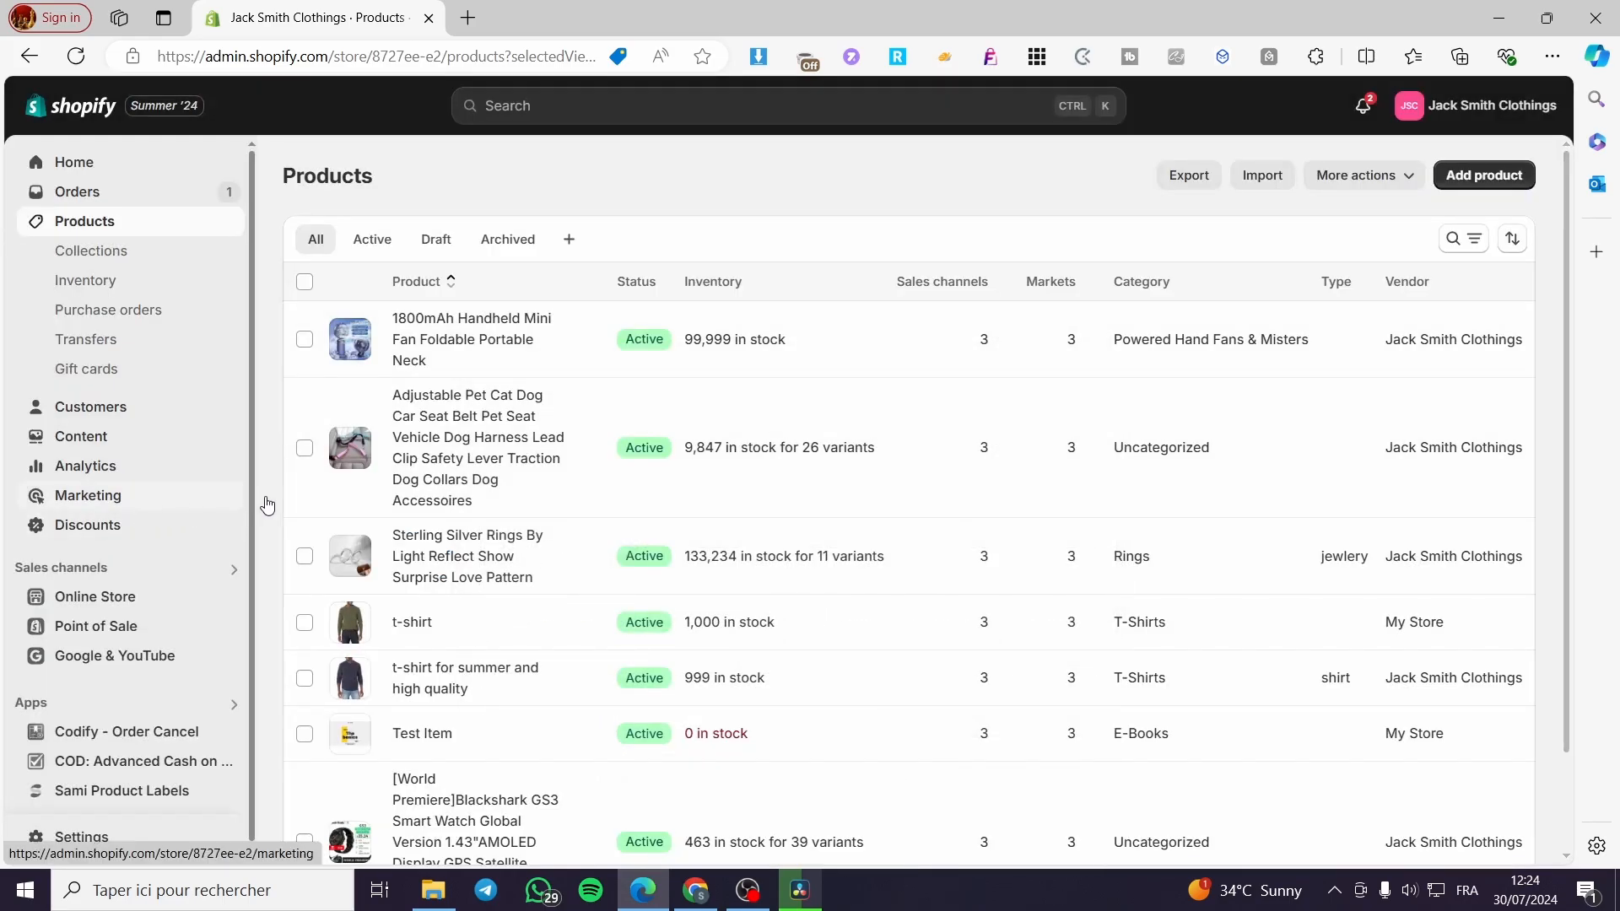
scroll(636, 489, down, 2)
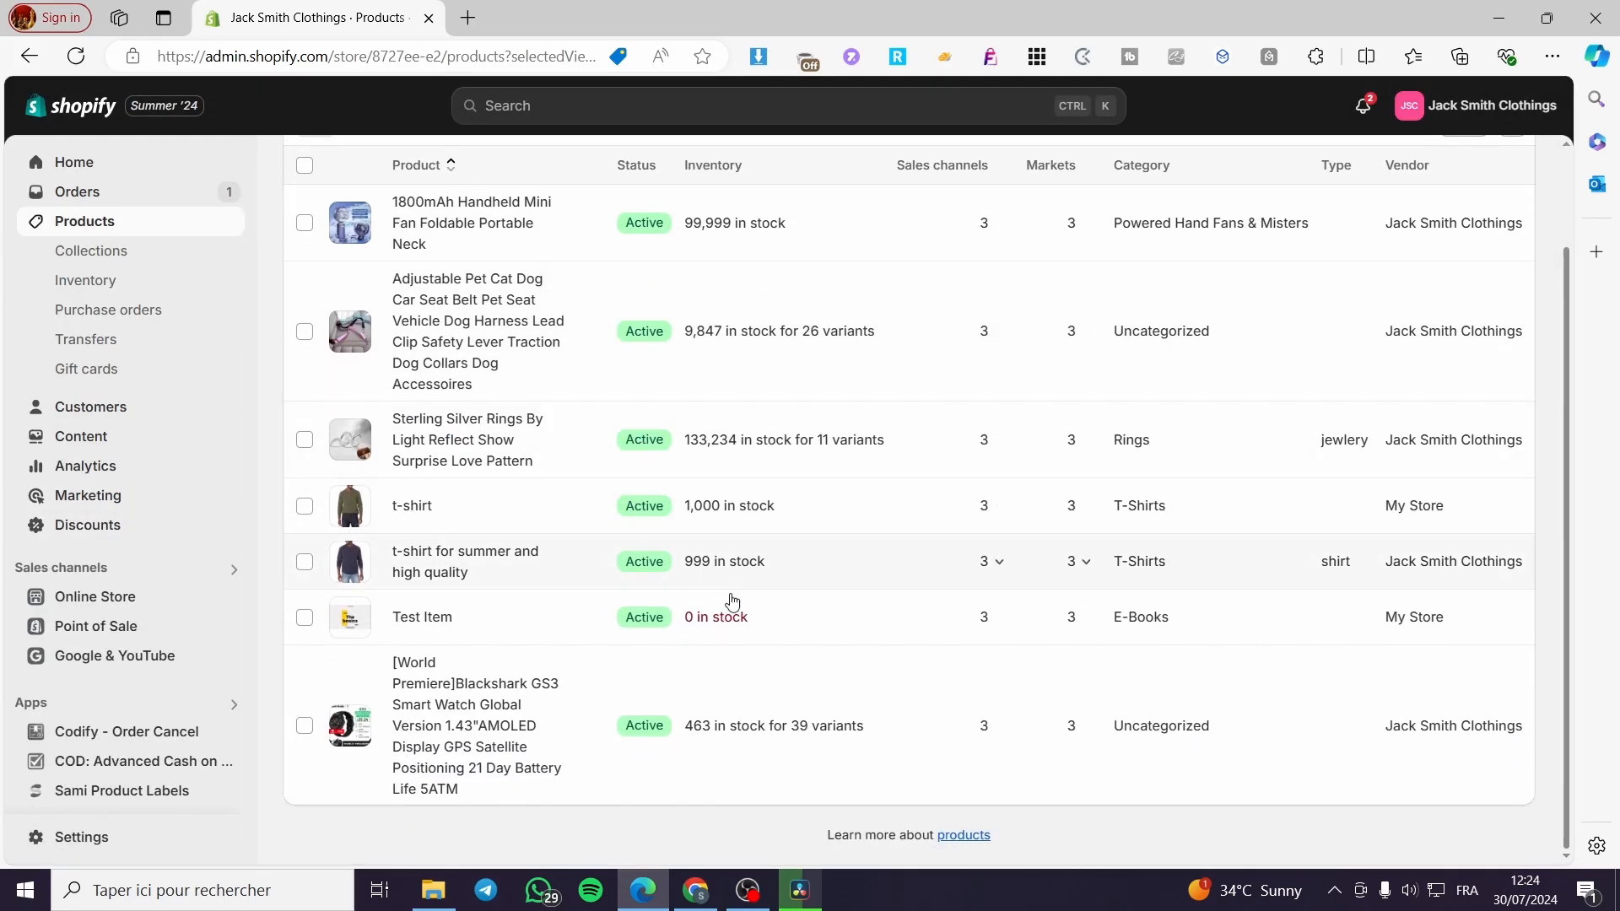
scroll(99, 816, down, 1)
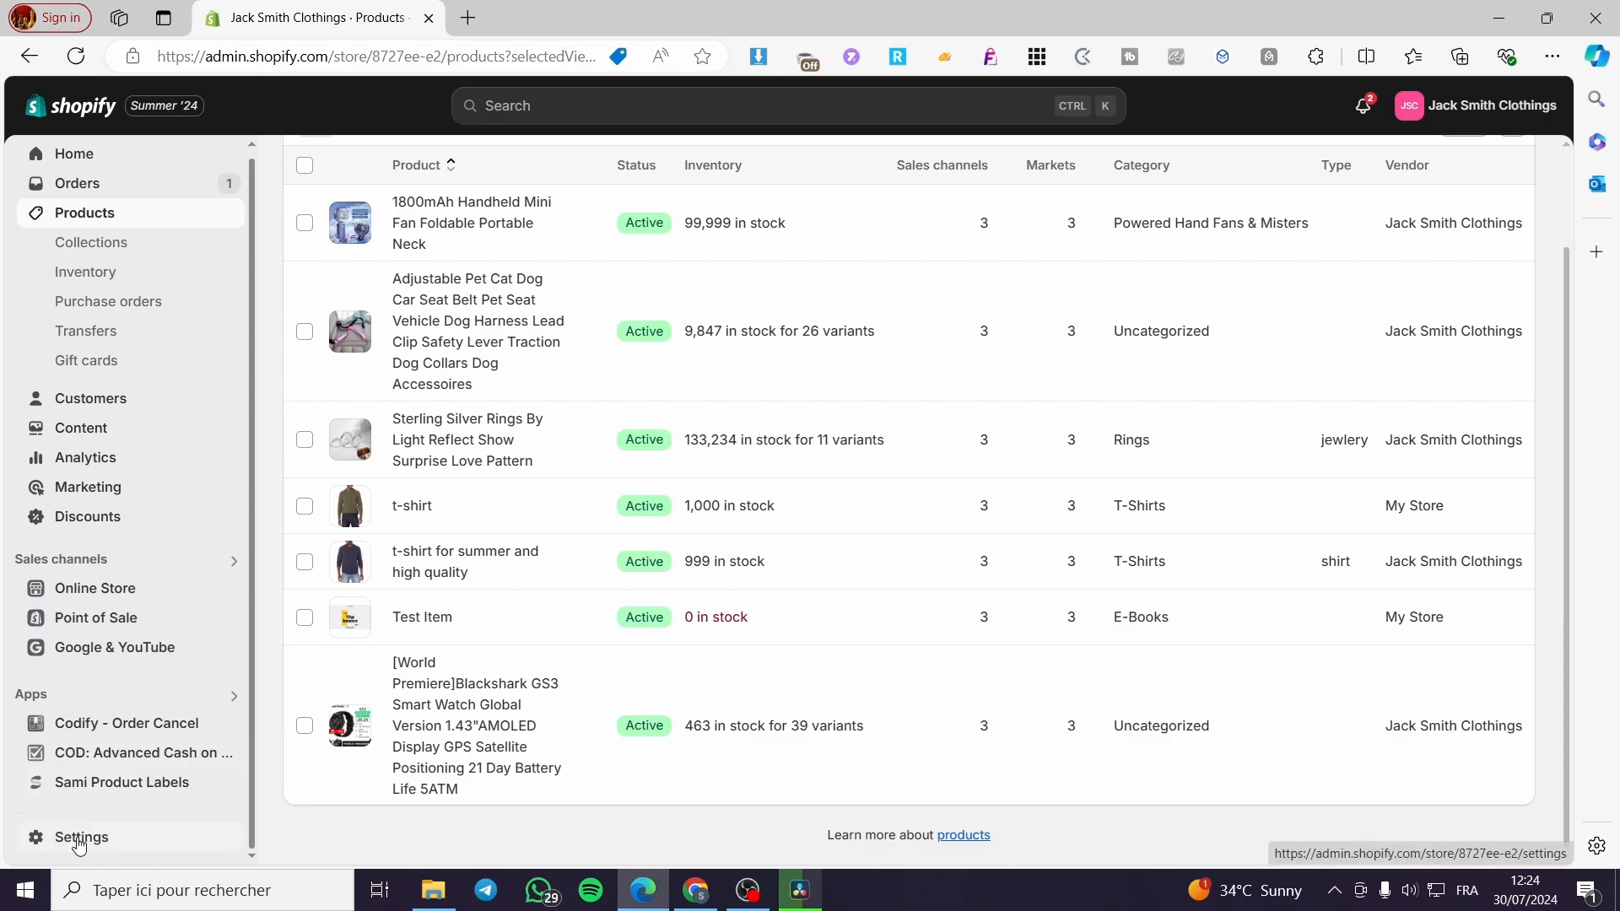
In the store's payment settings, search by provider for "st" among the payment methods to add, and return to the payments overview
click(79, 840)
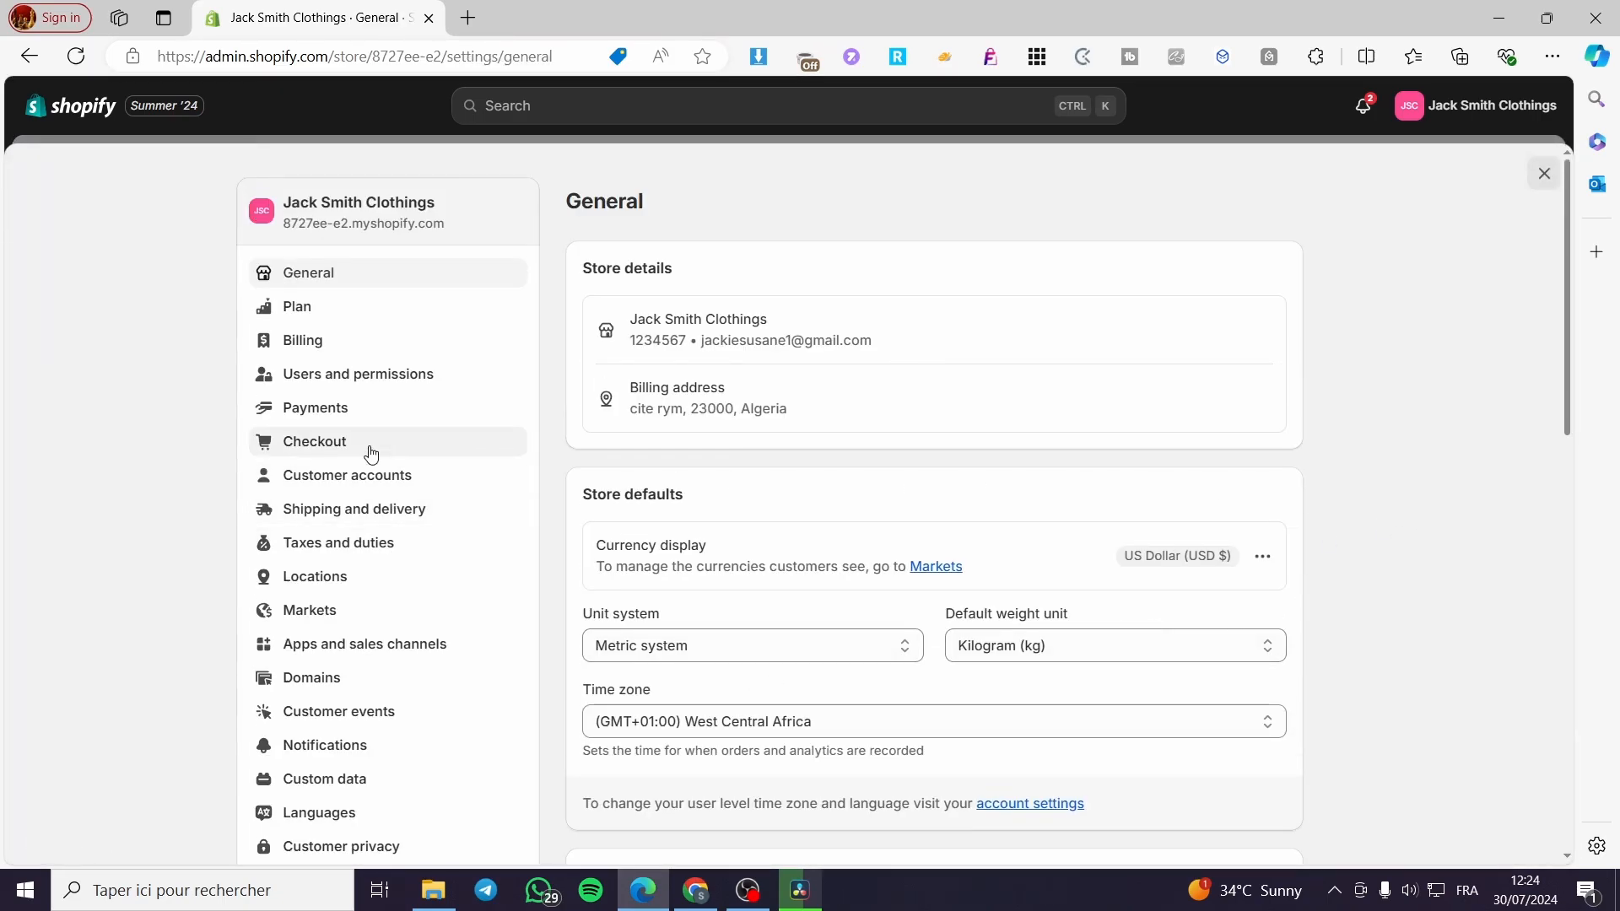
click(382, 422)
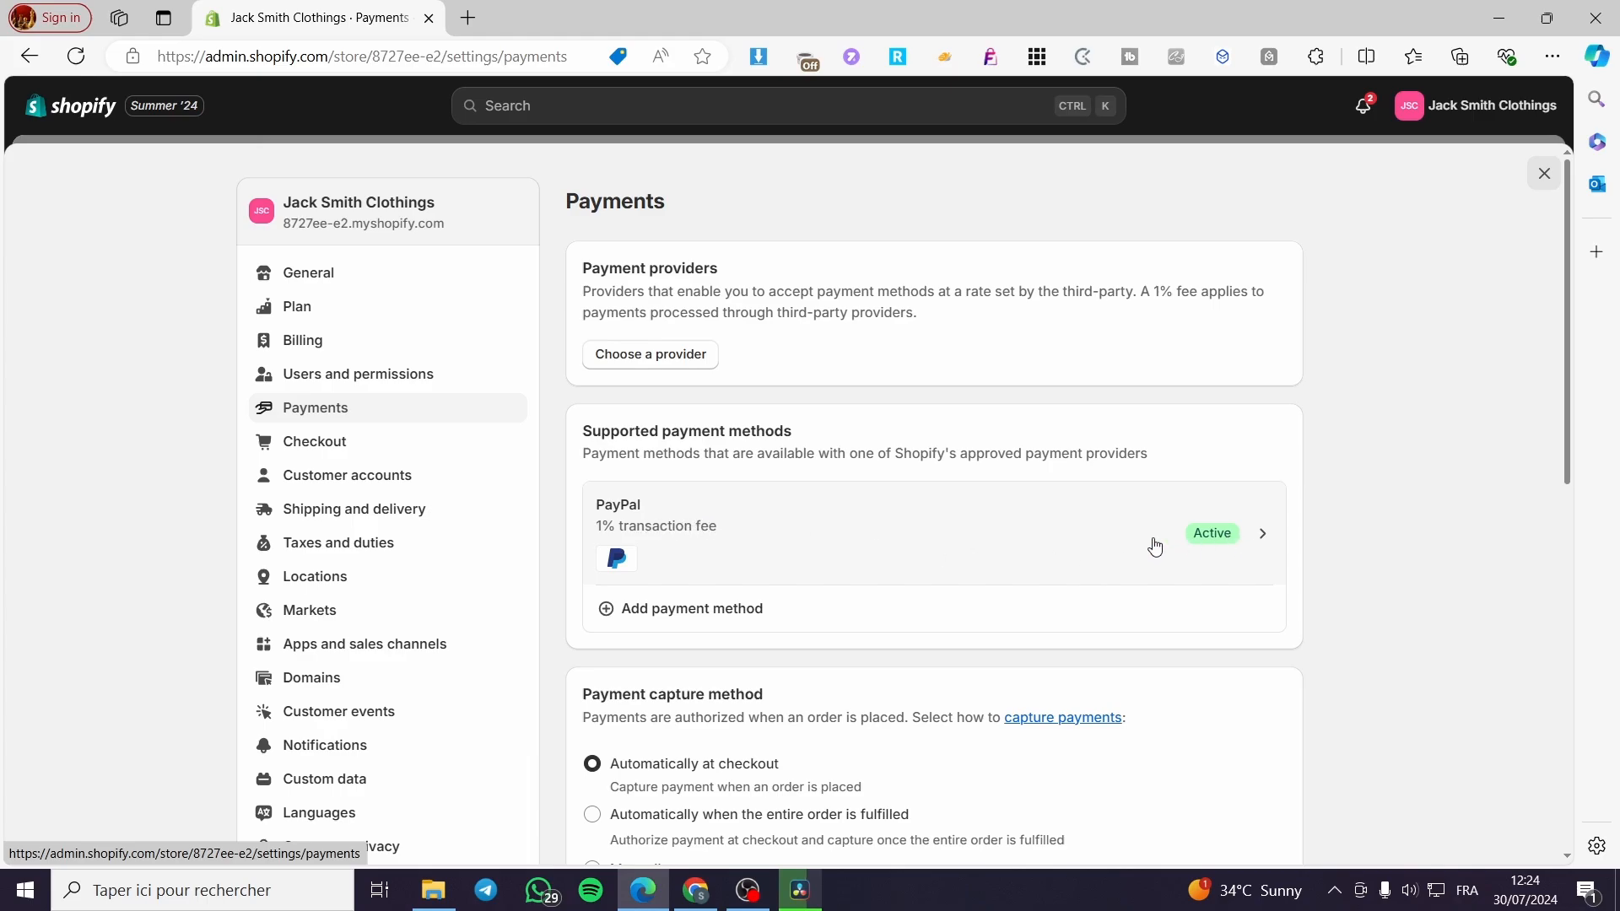
click(697, 625)
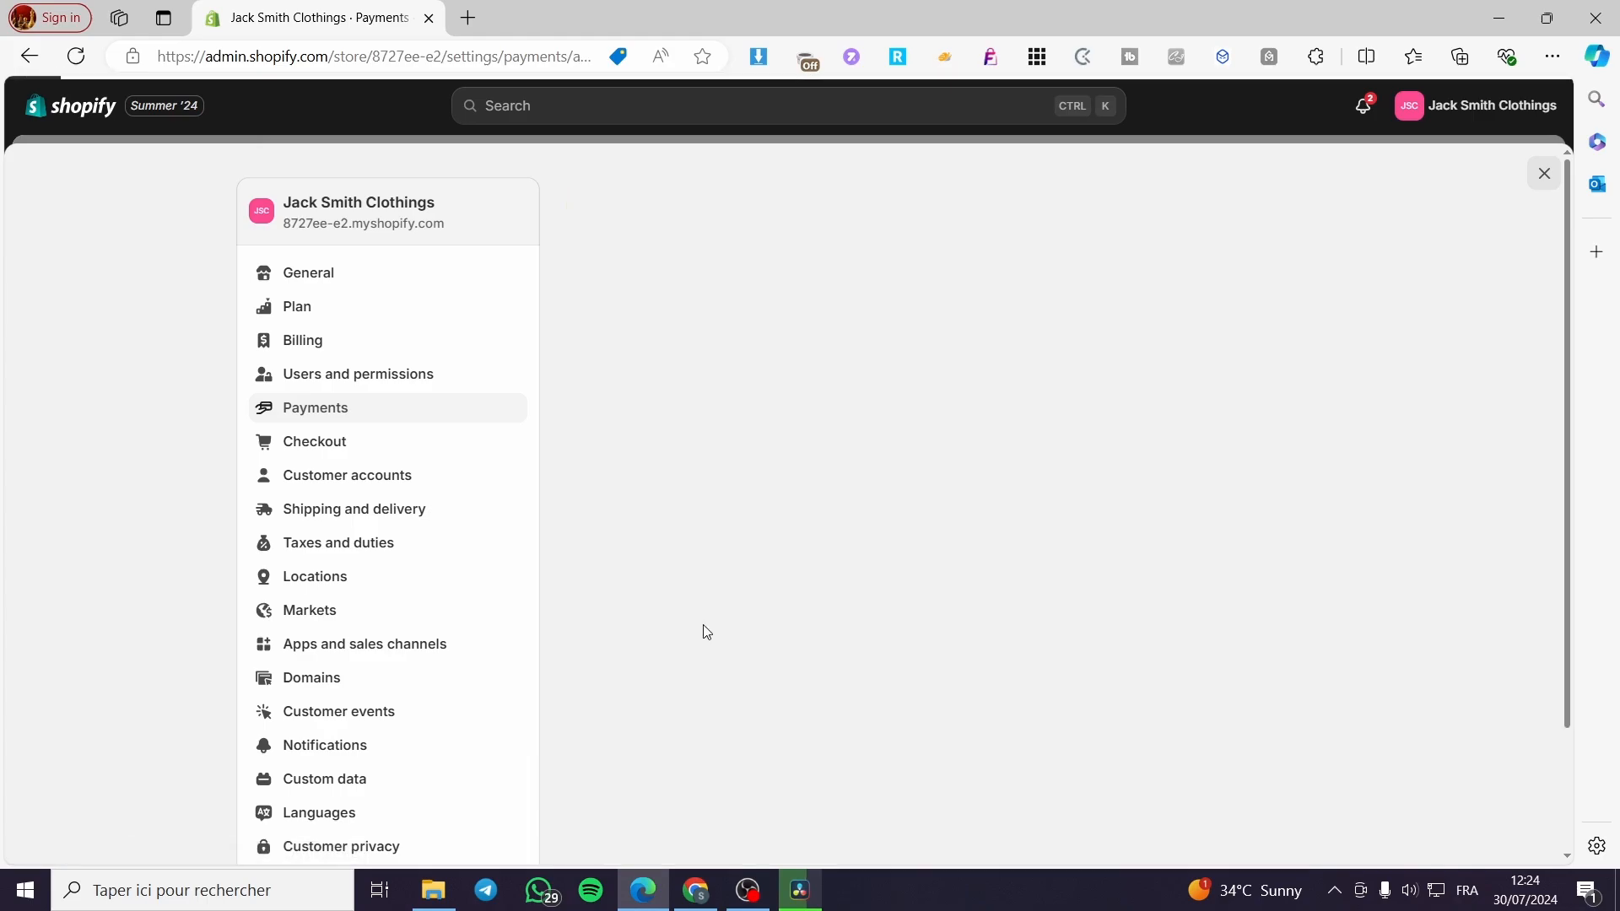
click(838, 279)
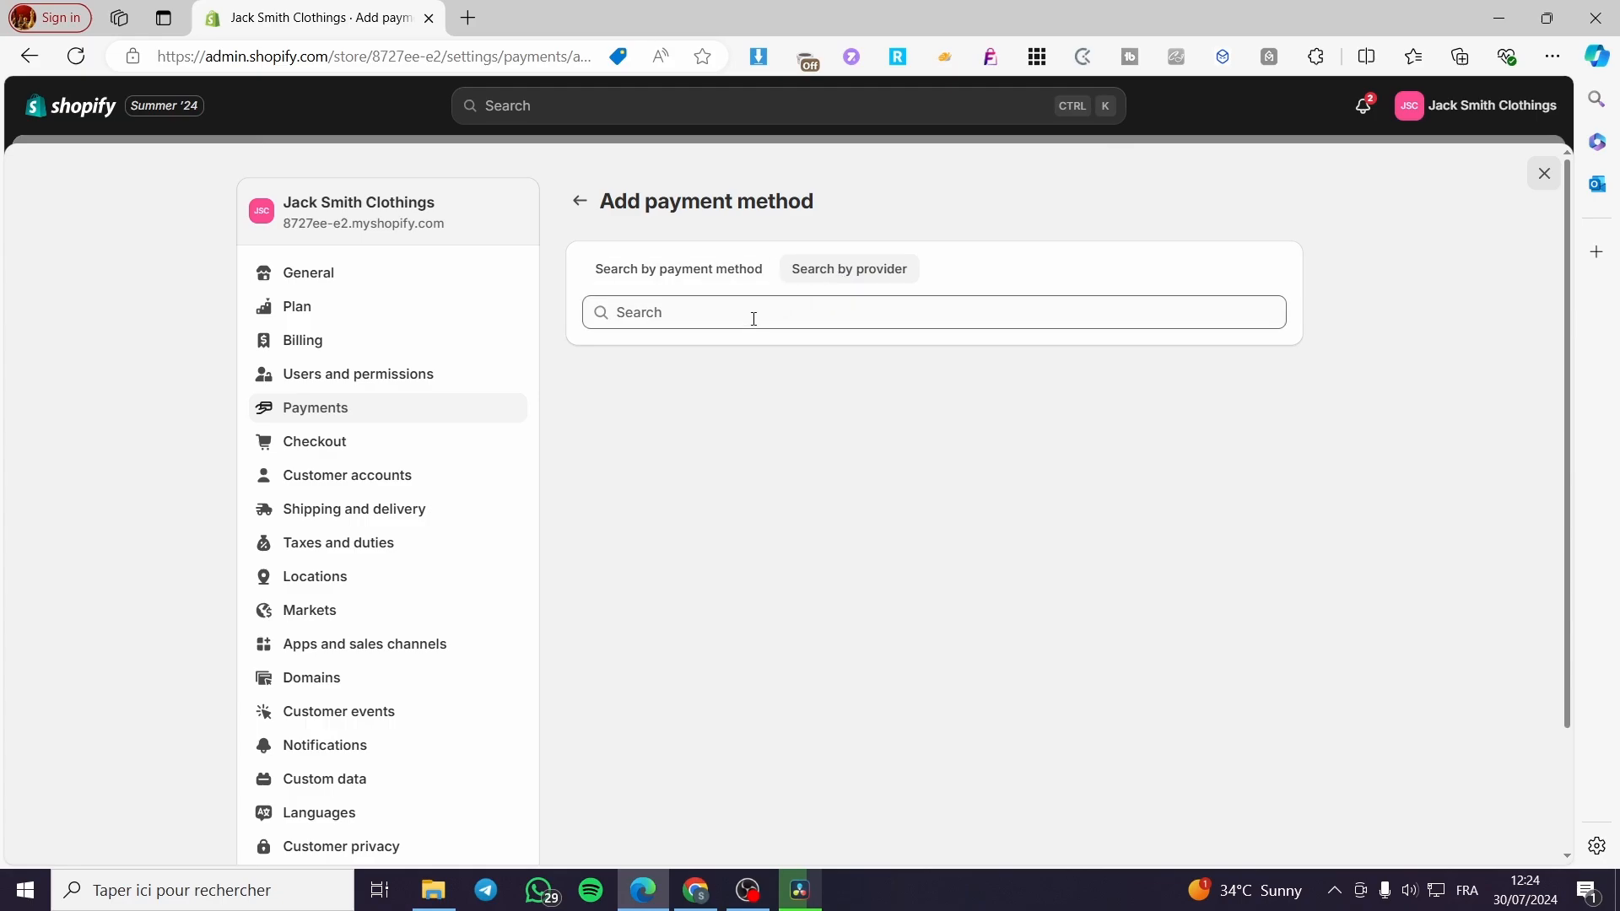
click(710, 320)
text(str)
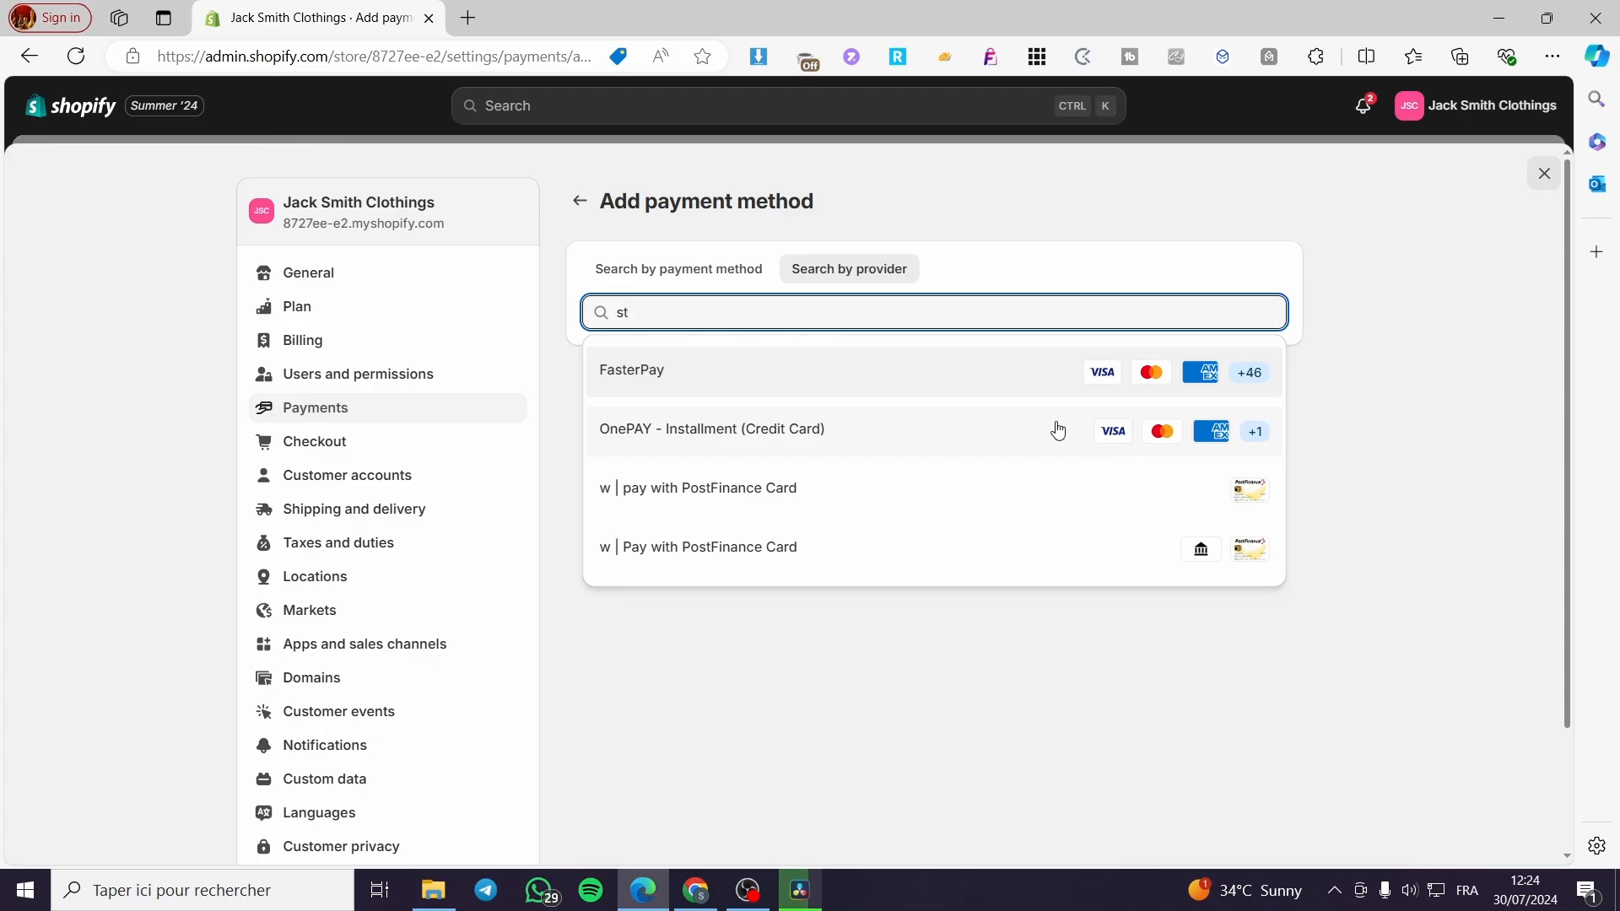
click(579, 201)
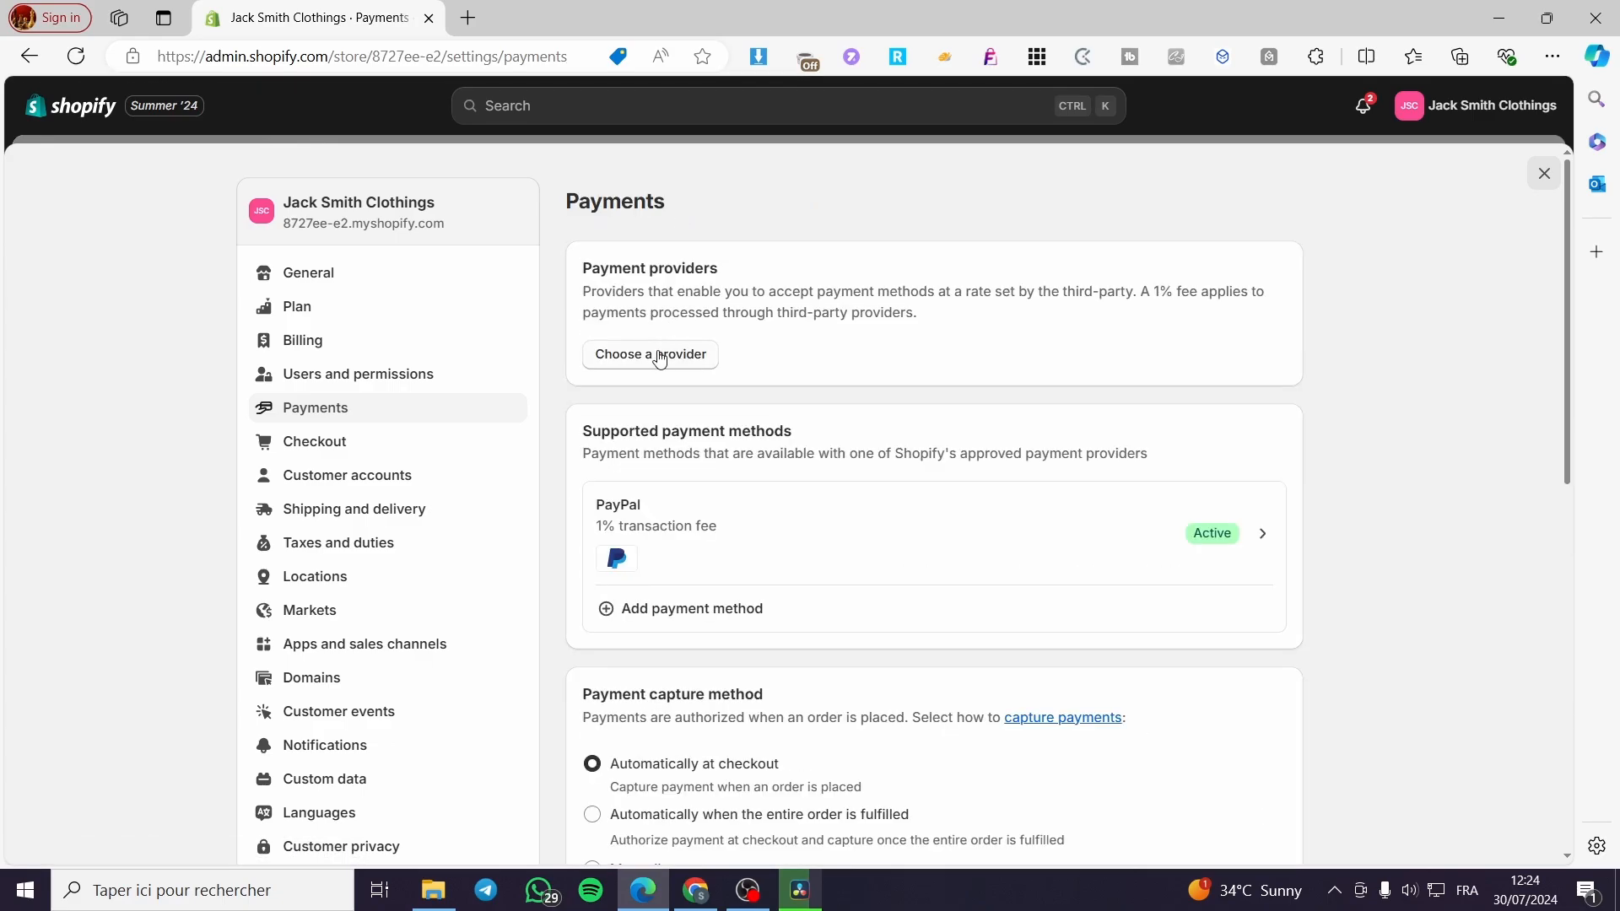
Filter the third-party payment providers by "str", clear the filter and browse the full provider list
click(624, 363)
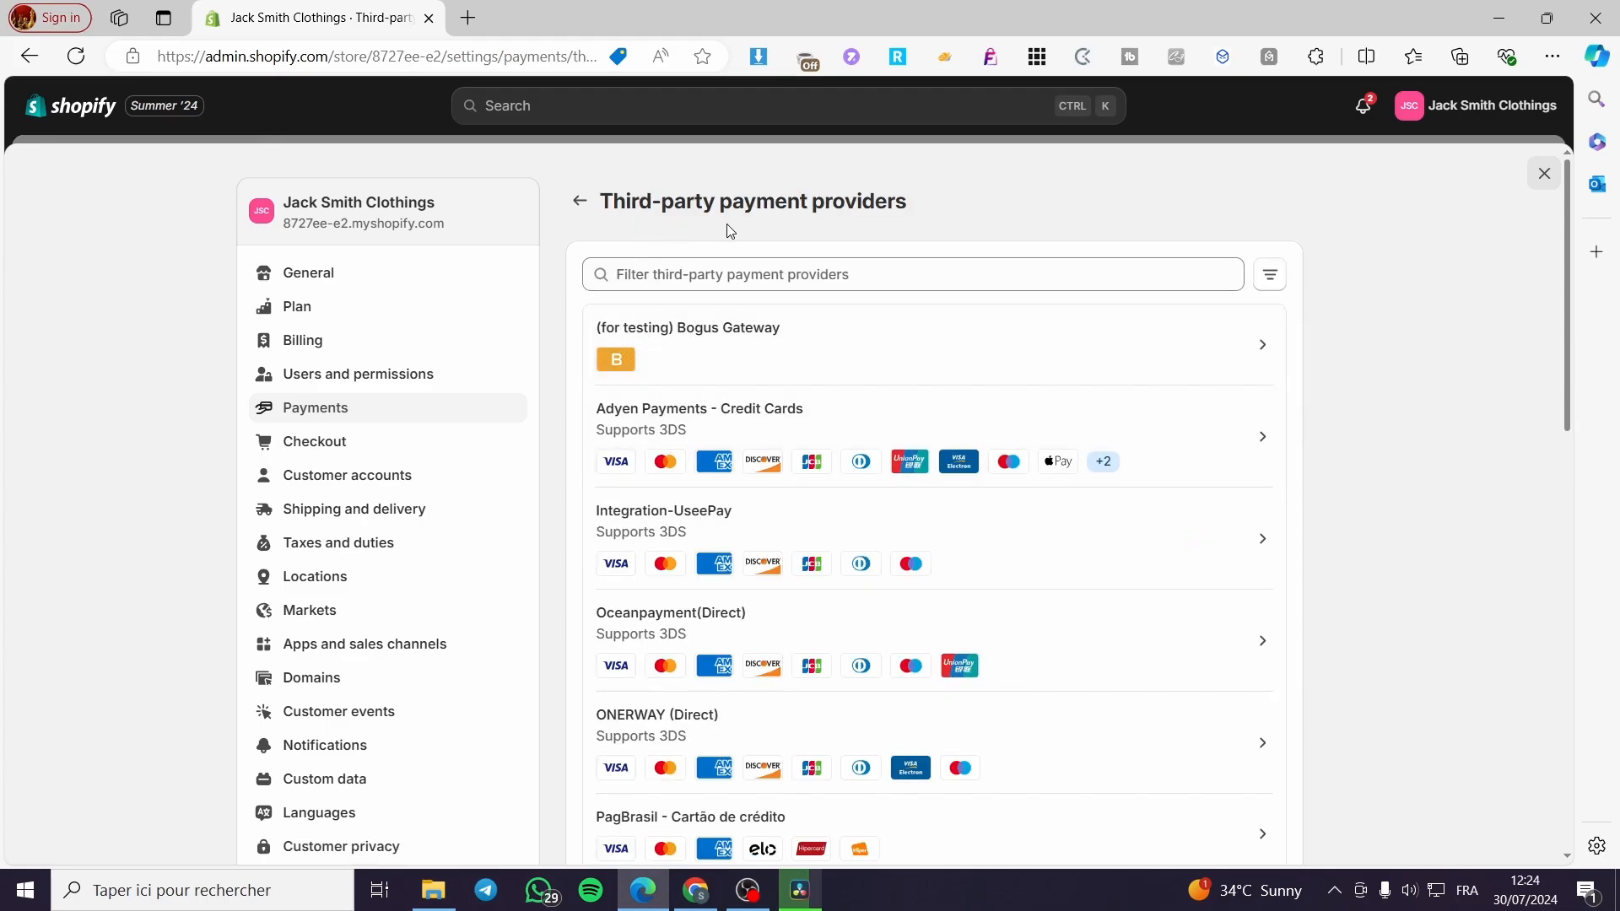
click(719, 275)
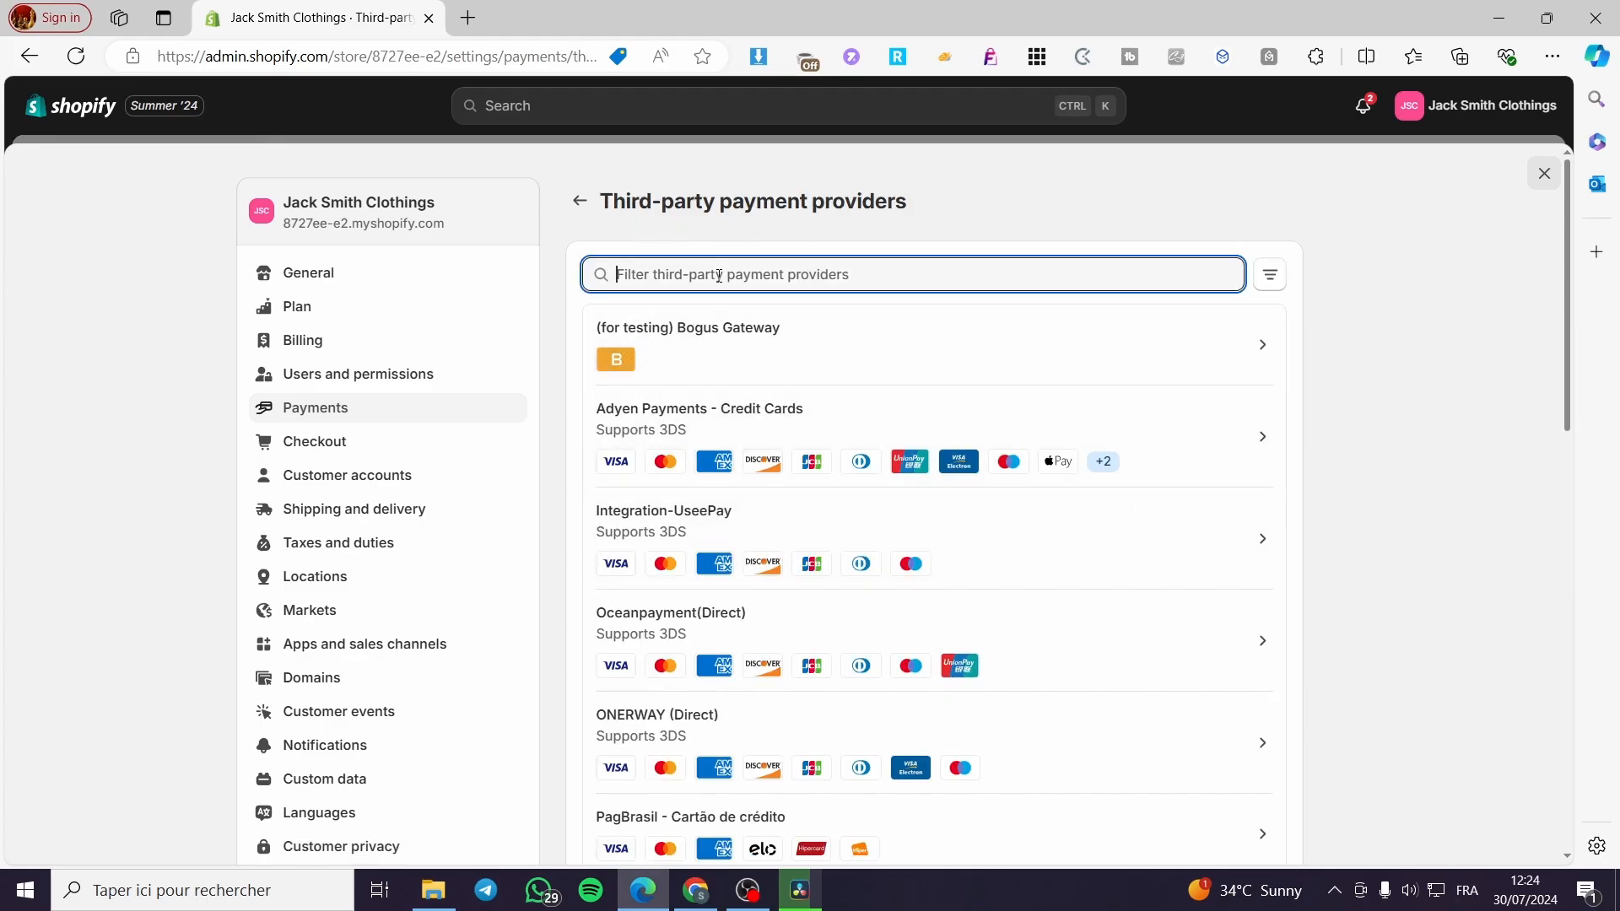
text(str)
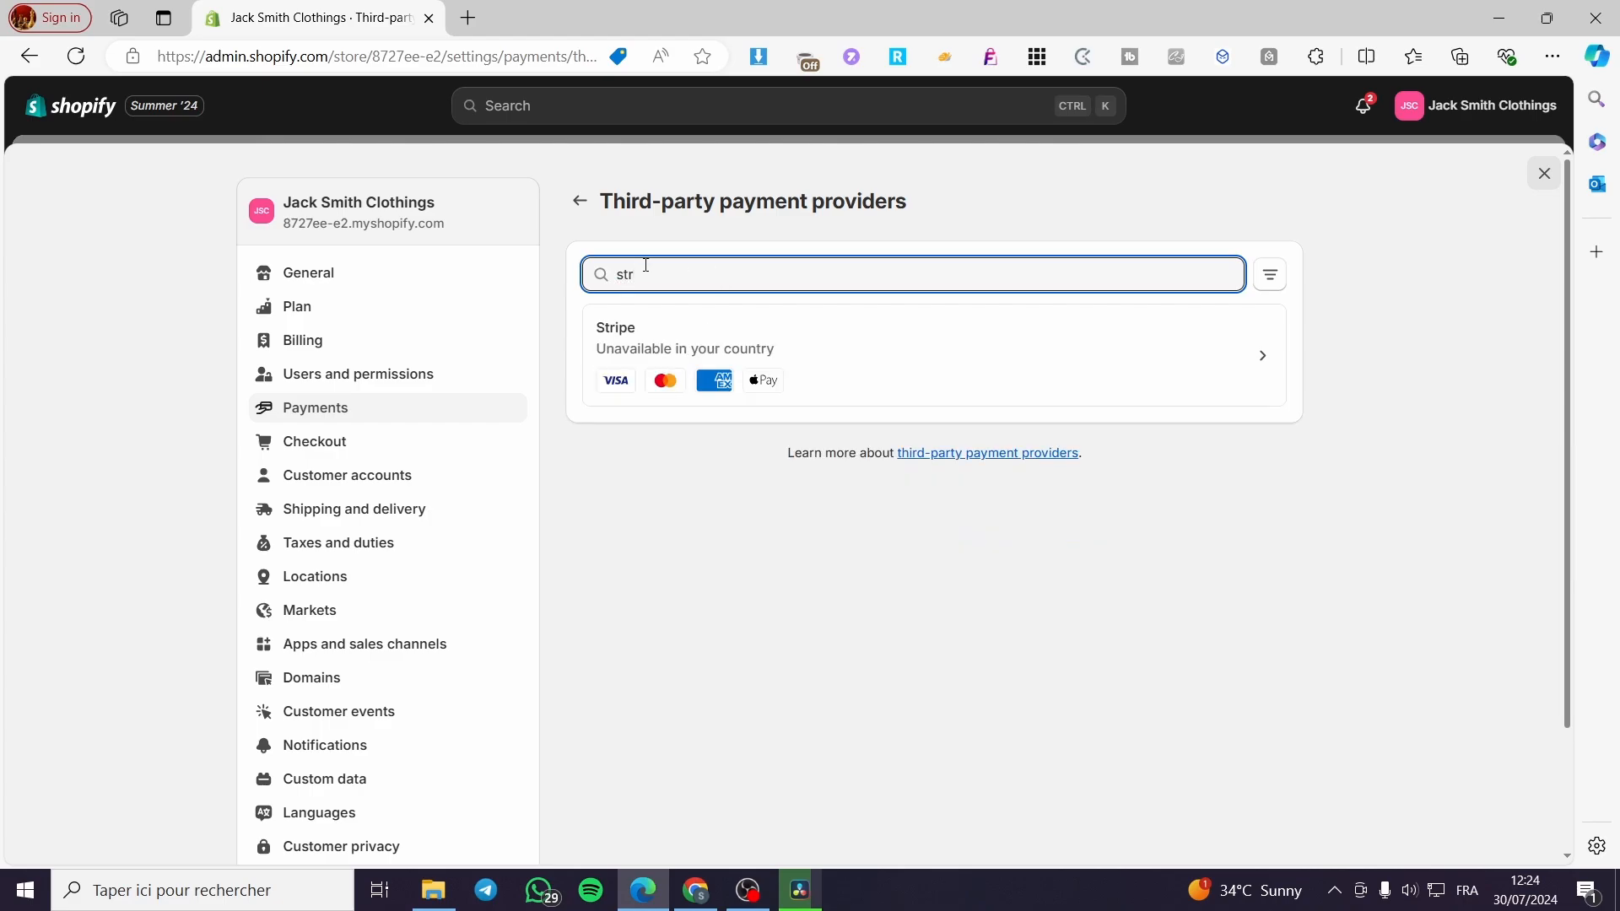
key(BackSpace)
key(BackSpace)
key(BackSpace)
scroll(904, 579, down, 8)
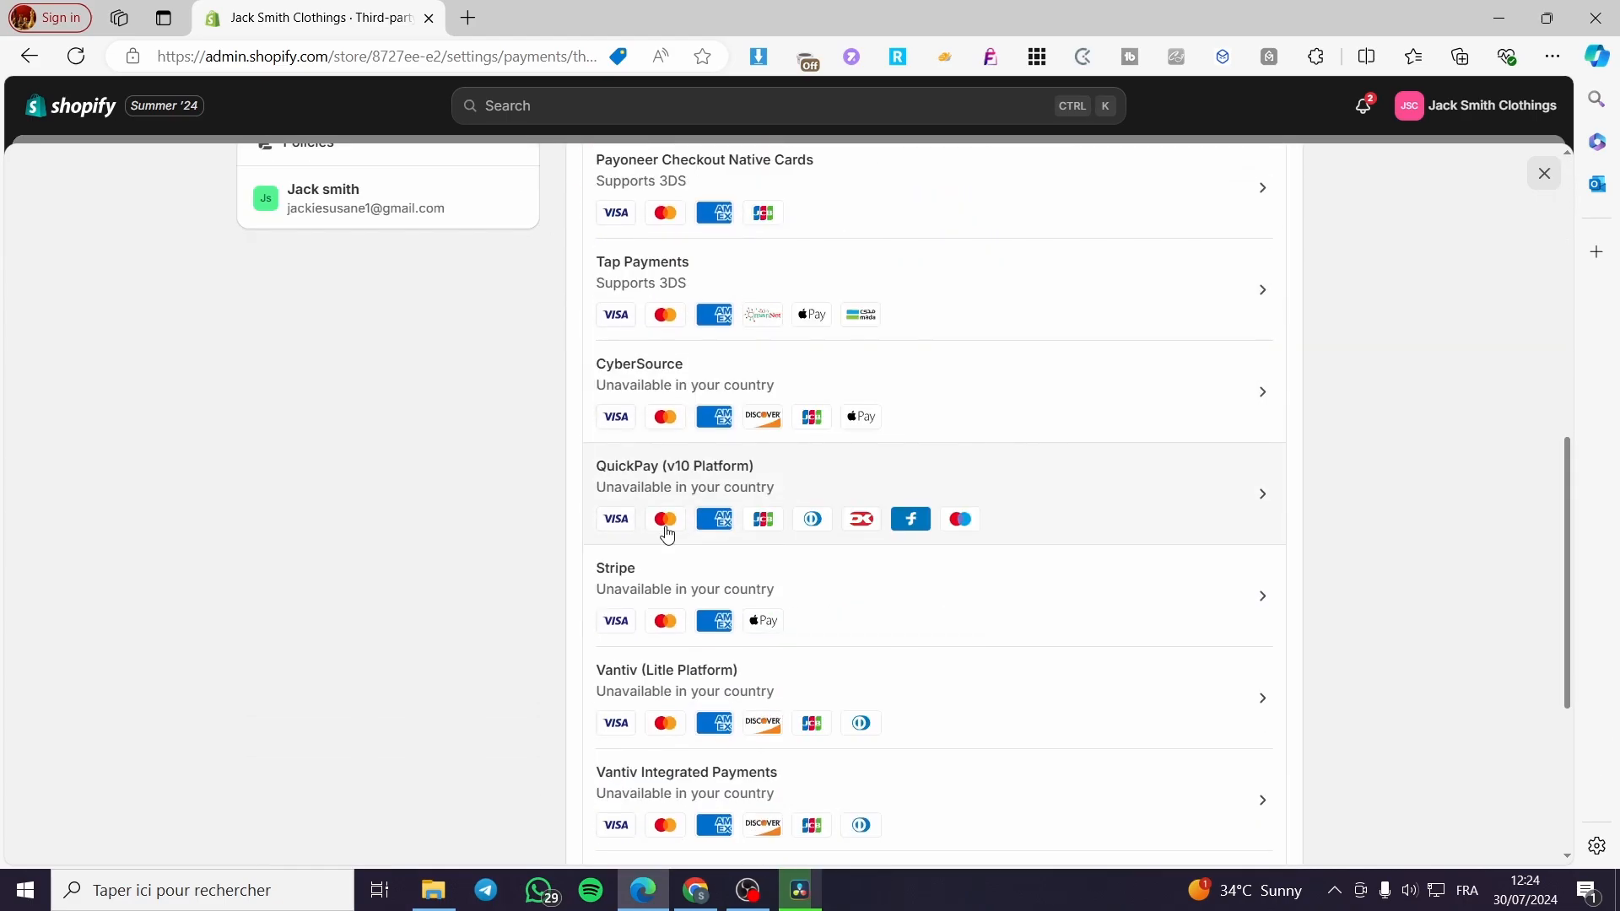
scroll(667, 534, up, 8)
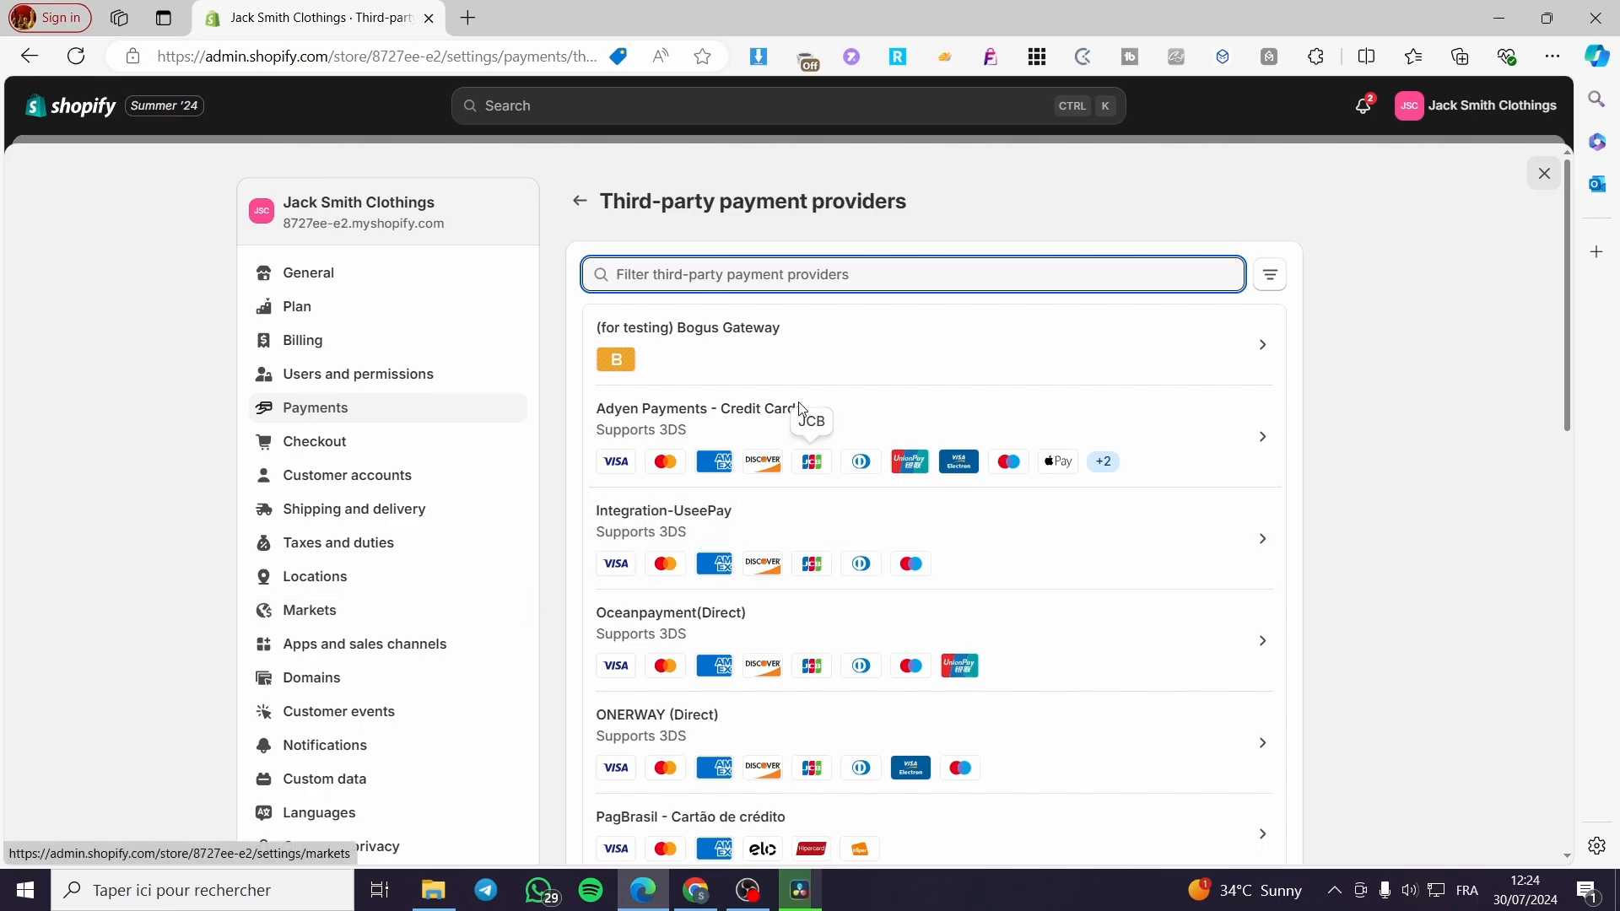
Review the checkout settings, including the configuration and the customer contact method
click(325, 445)
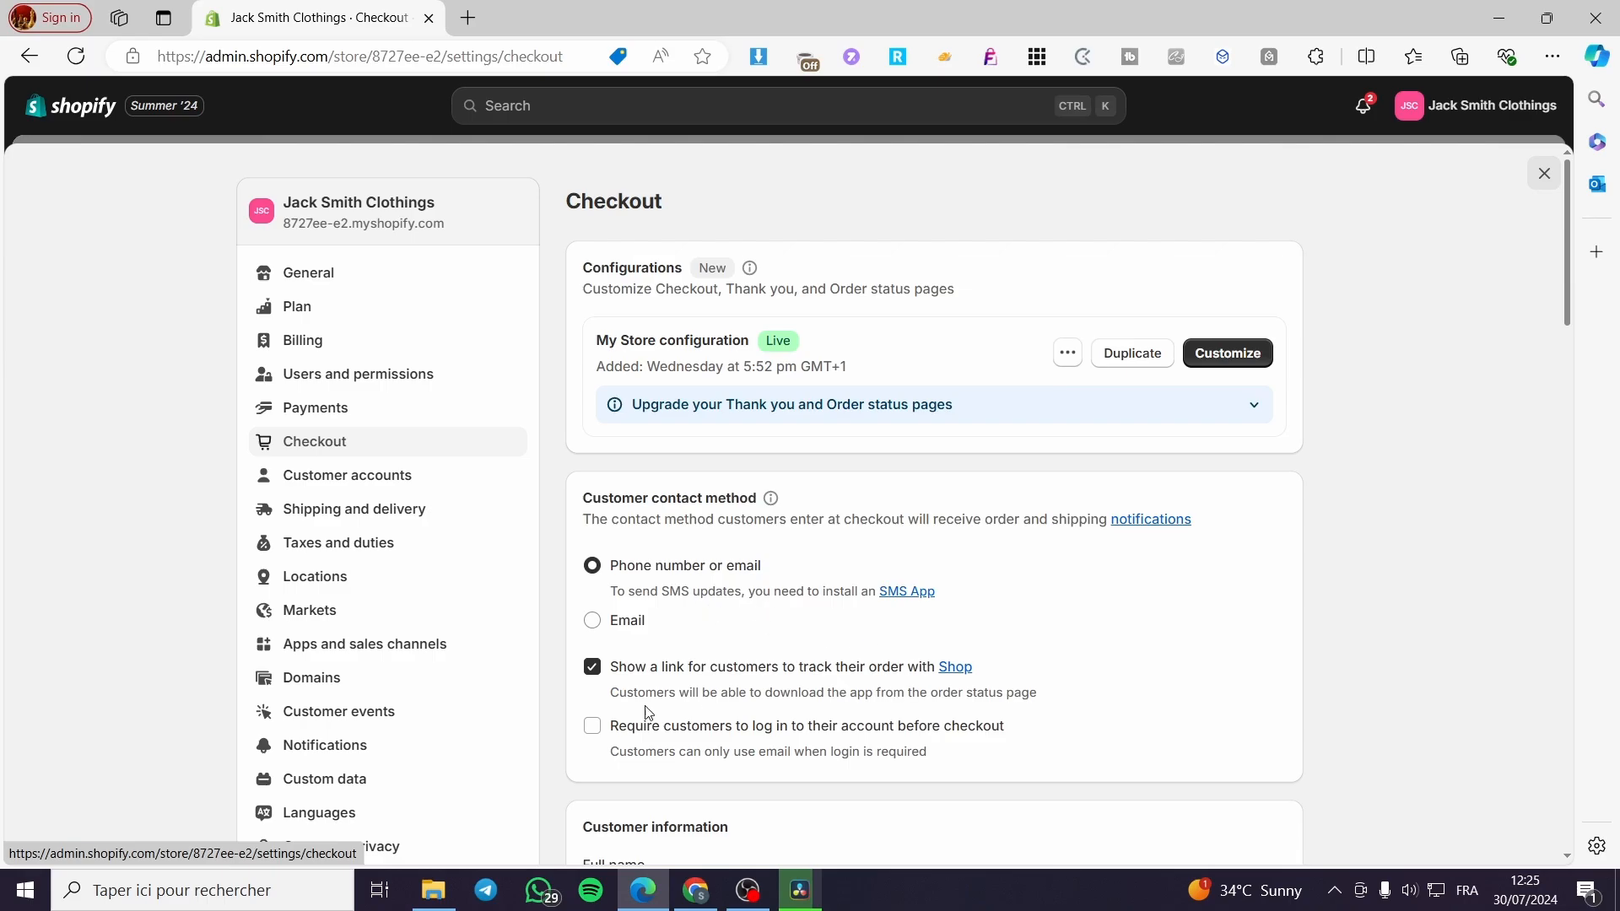
scroll(346, 452, down, 1)
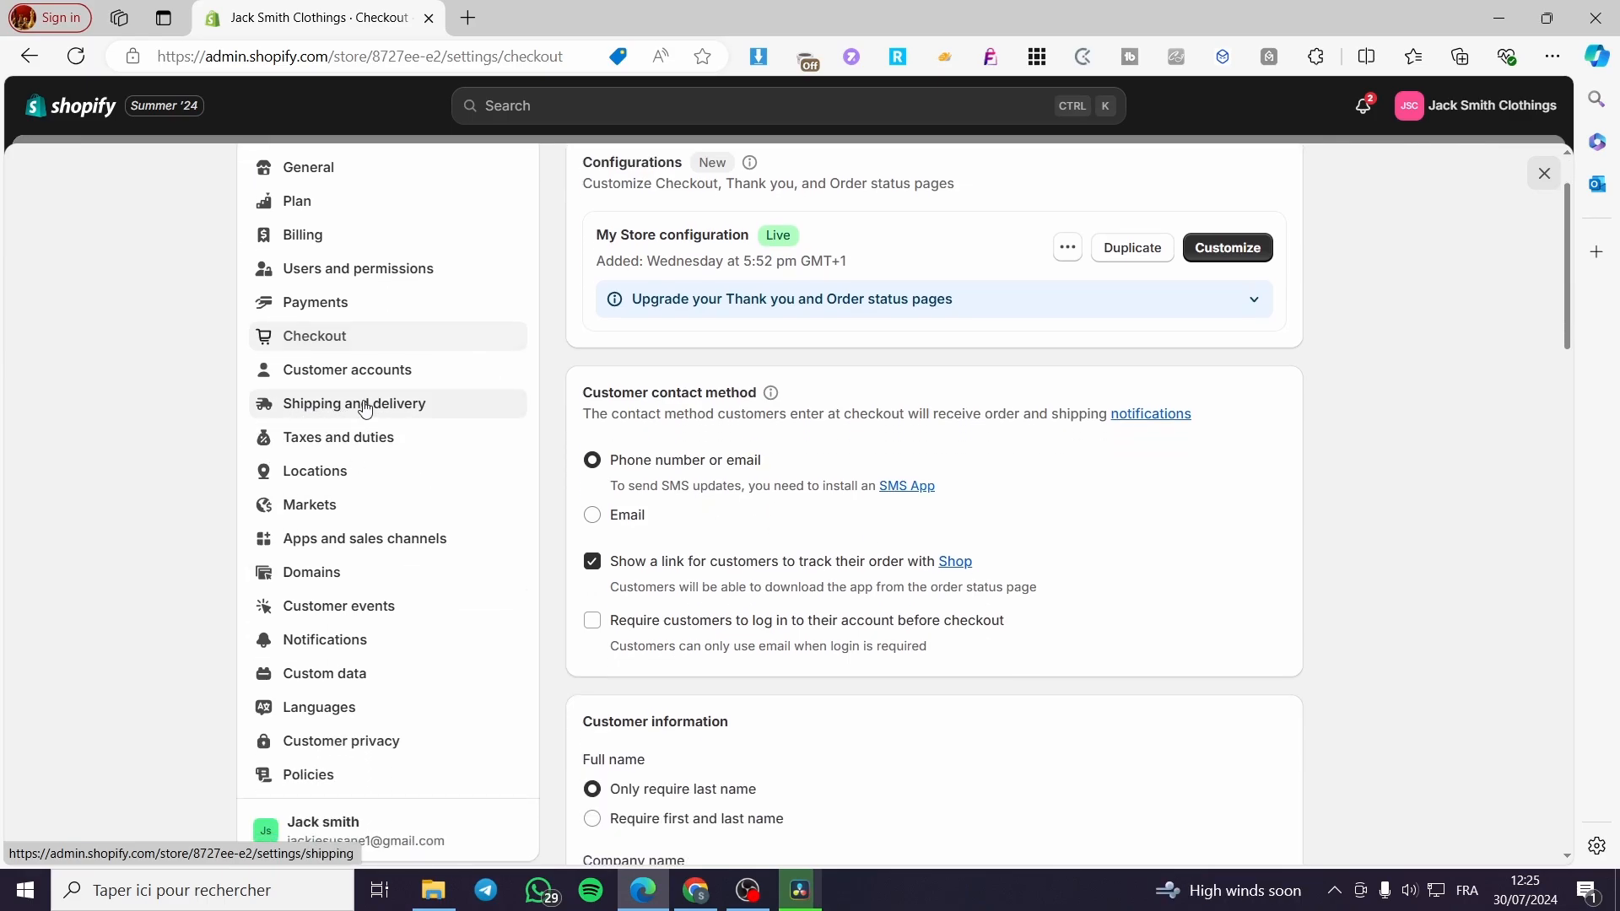
Start a new custom shipping profile in the shipping and delivery settings and name it "Standard Shipping"
click(409, 403)
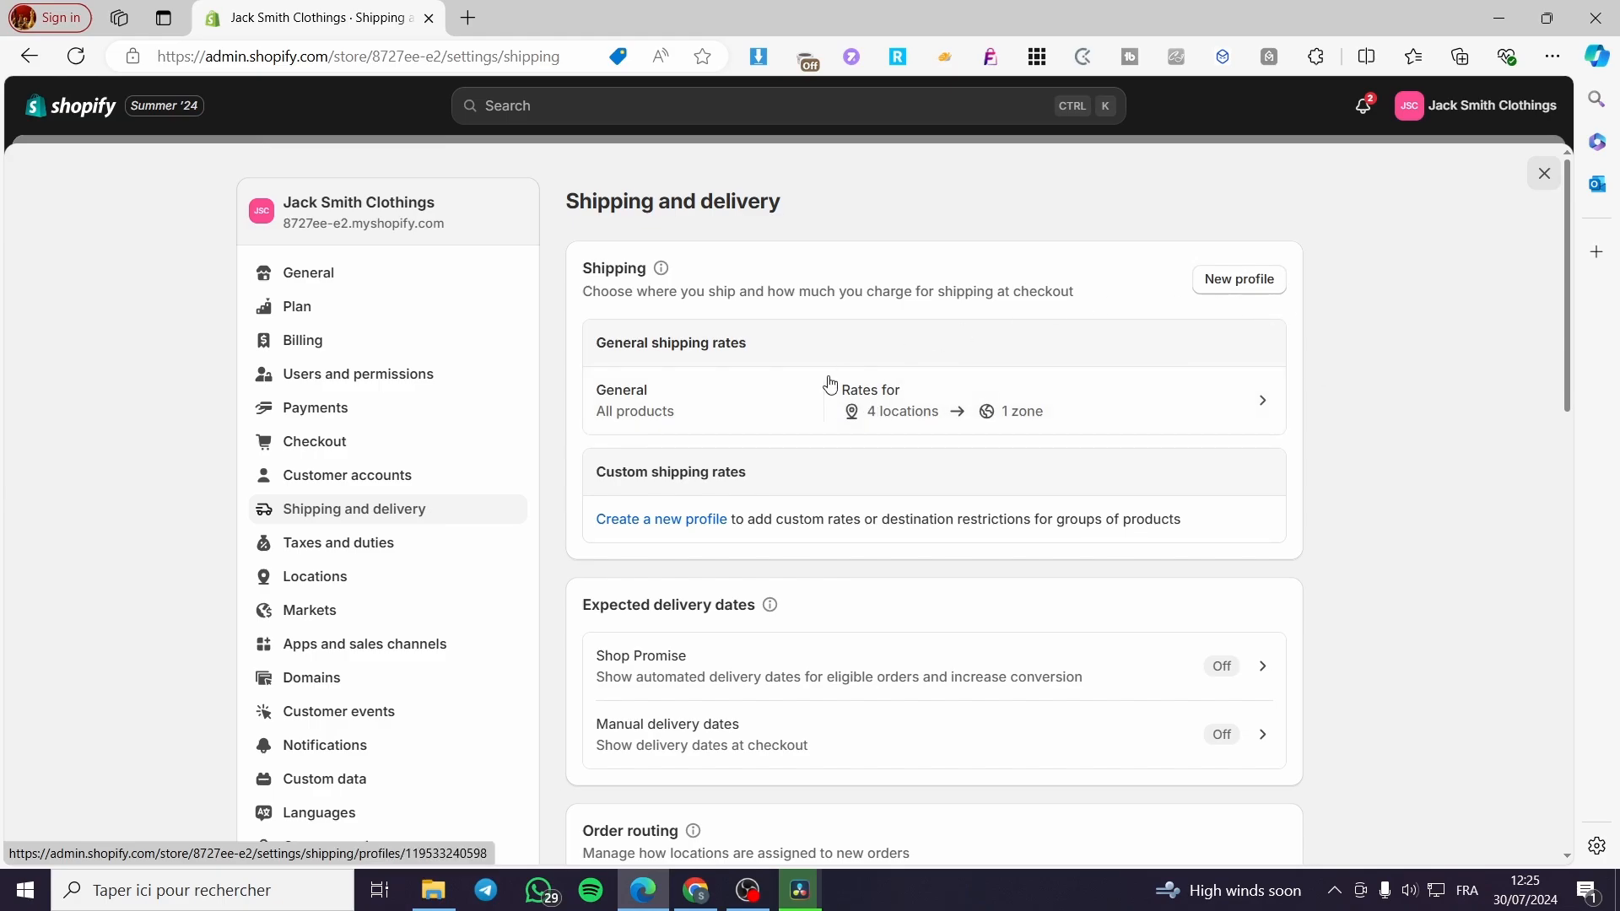
click(672, 520)
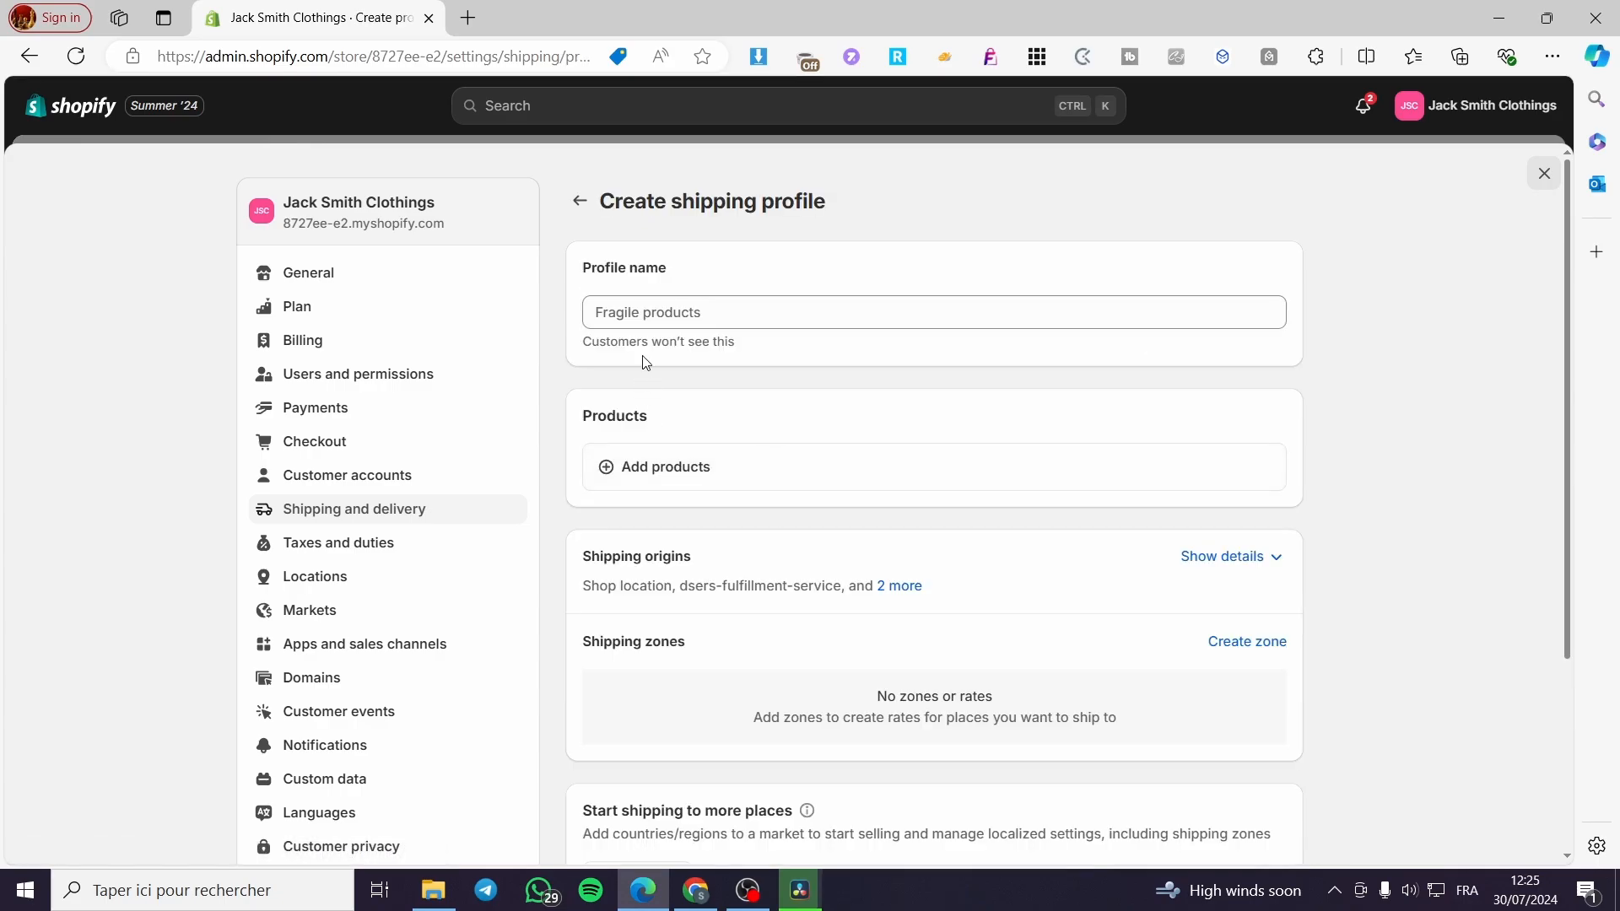
click(702, 319)
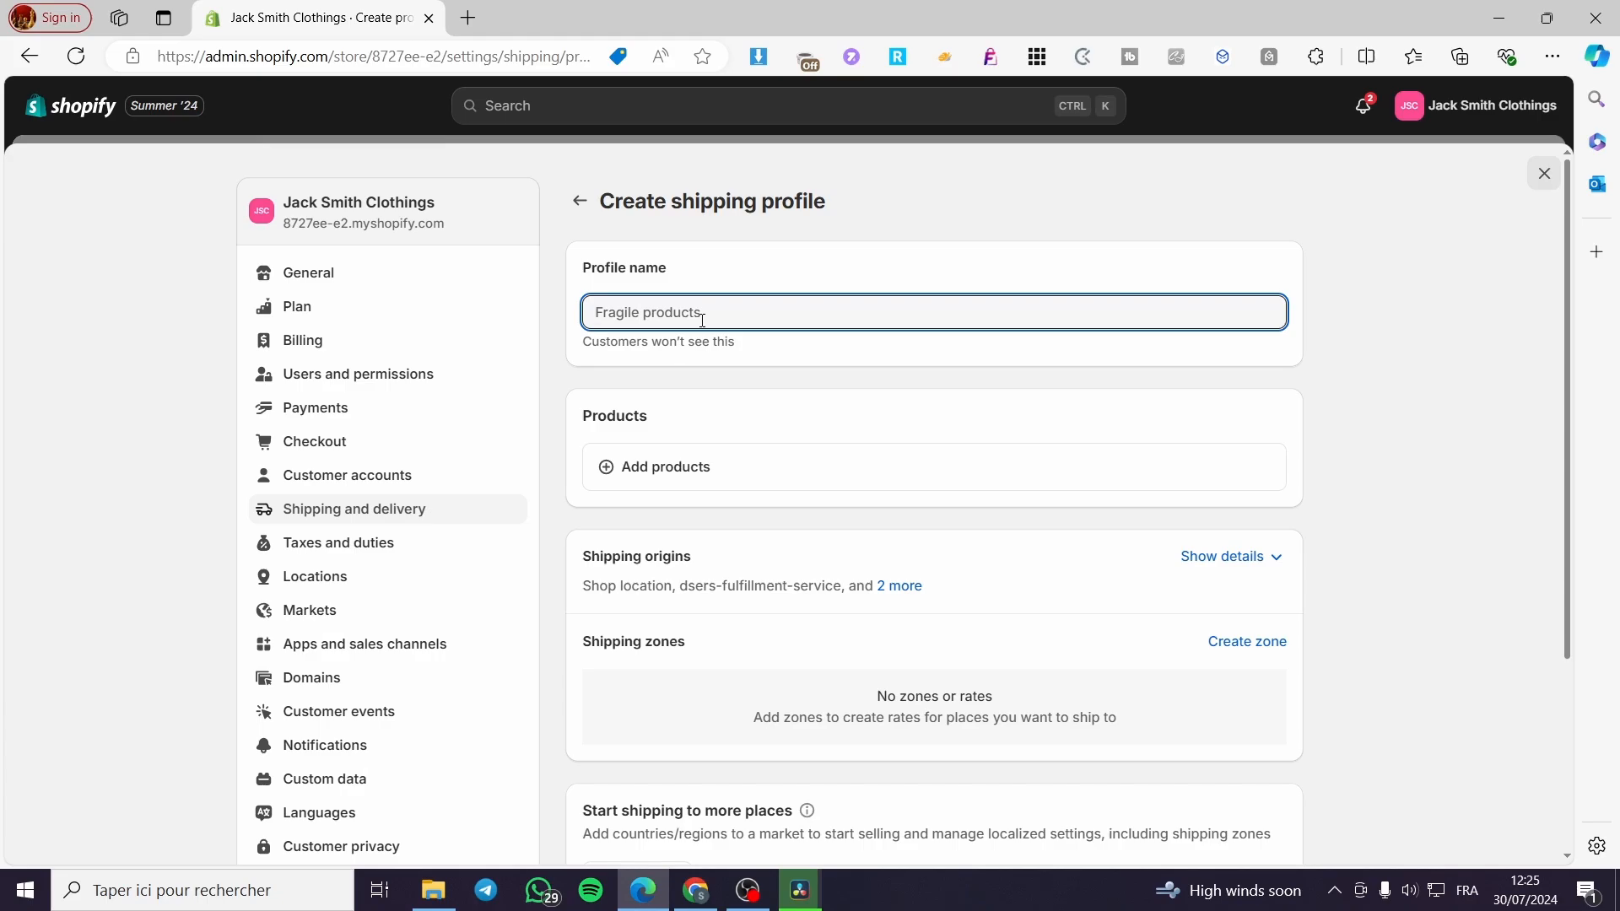
text(Standar)
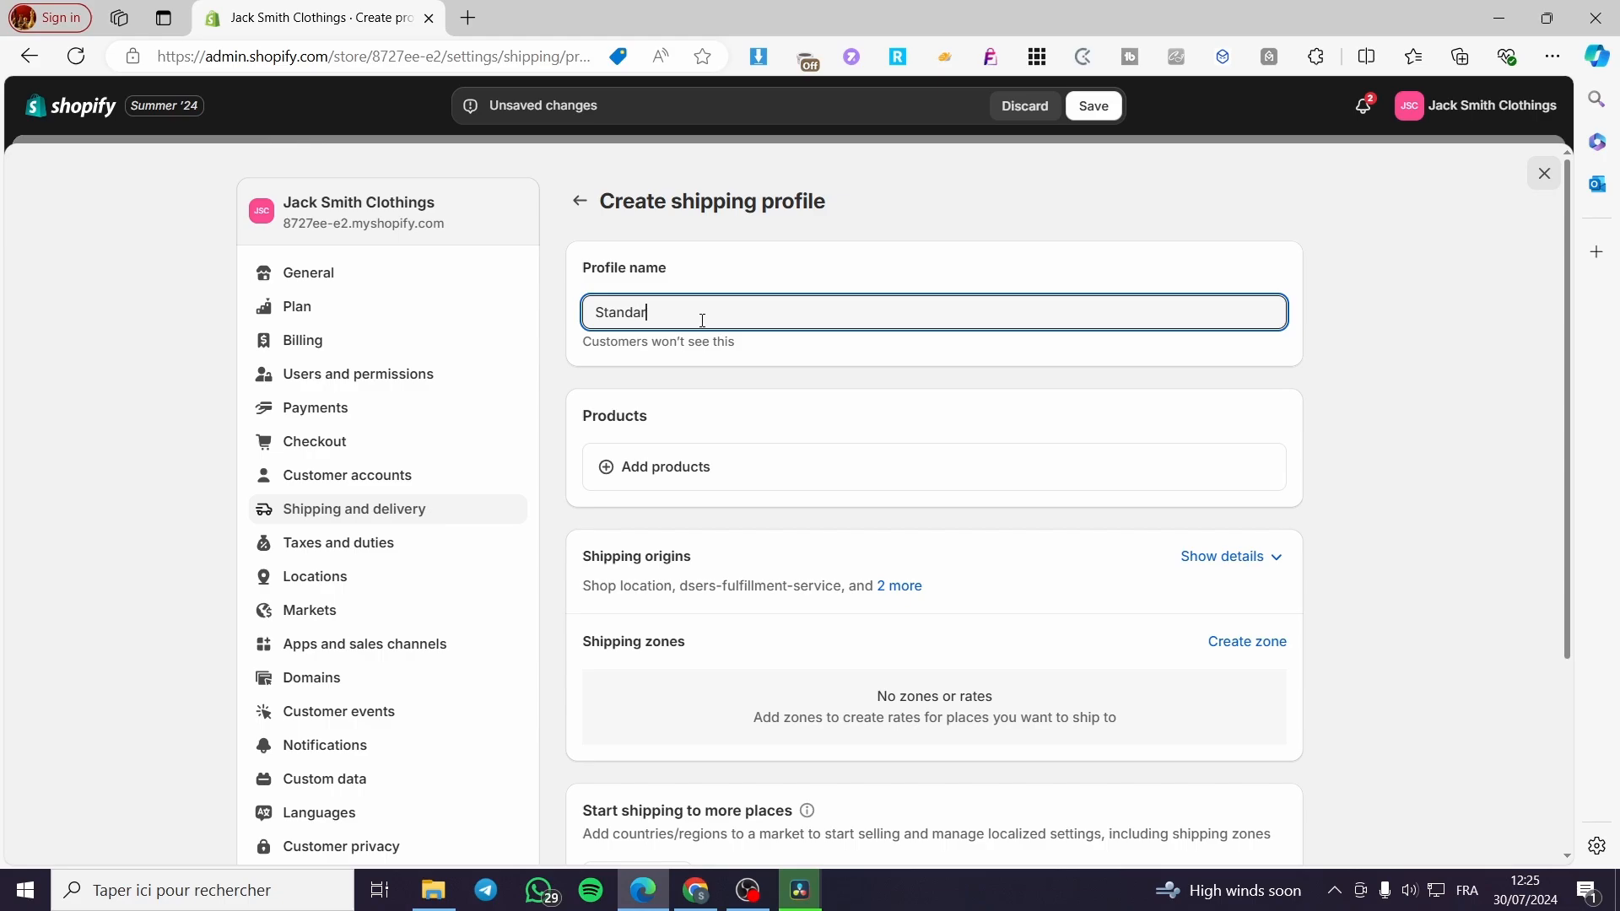
text(d shipp)
key(BackSpace)
text(S)
Add all displayed products and their variants to the shipping profile
click(724, 482)
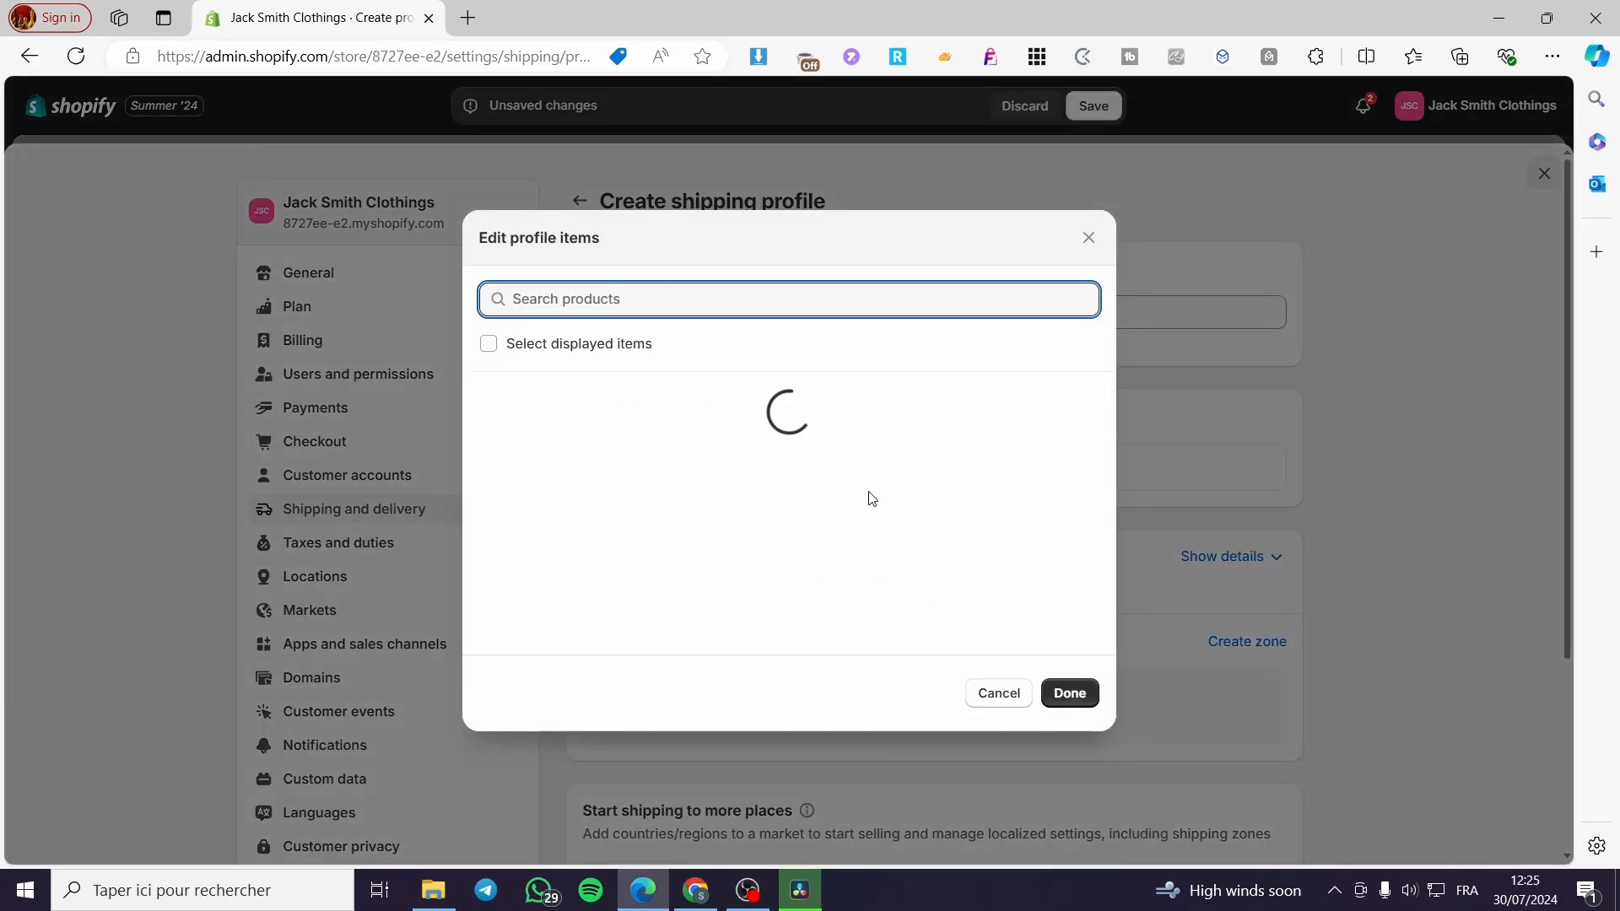
click(489, 344)
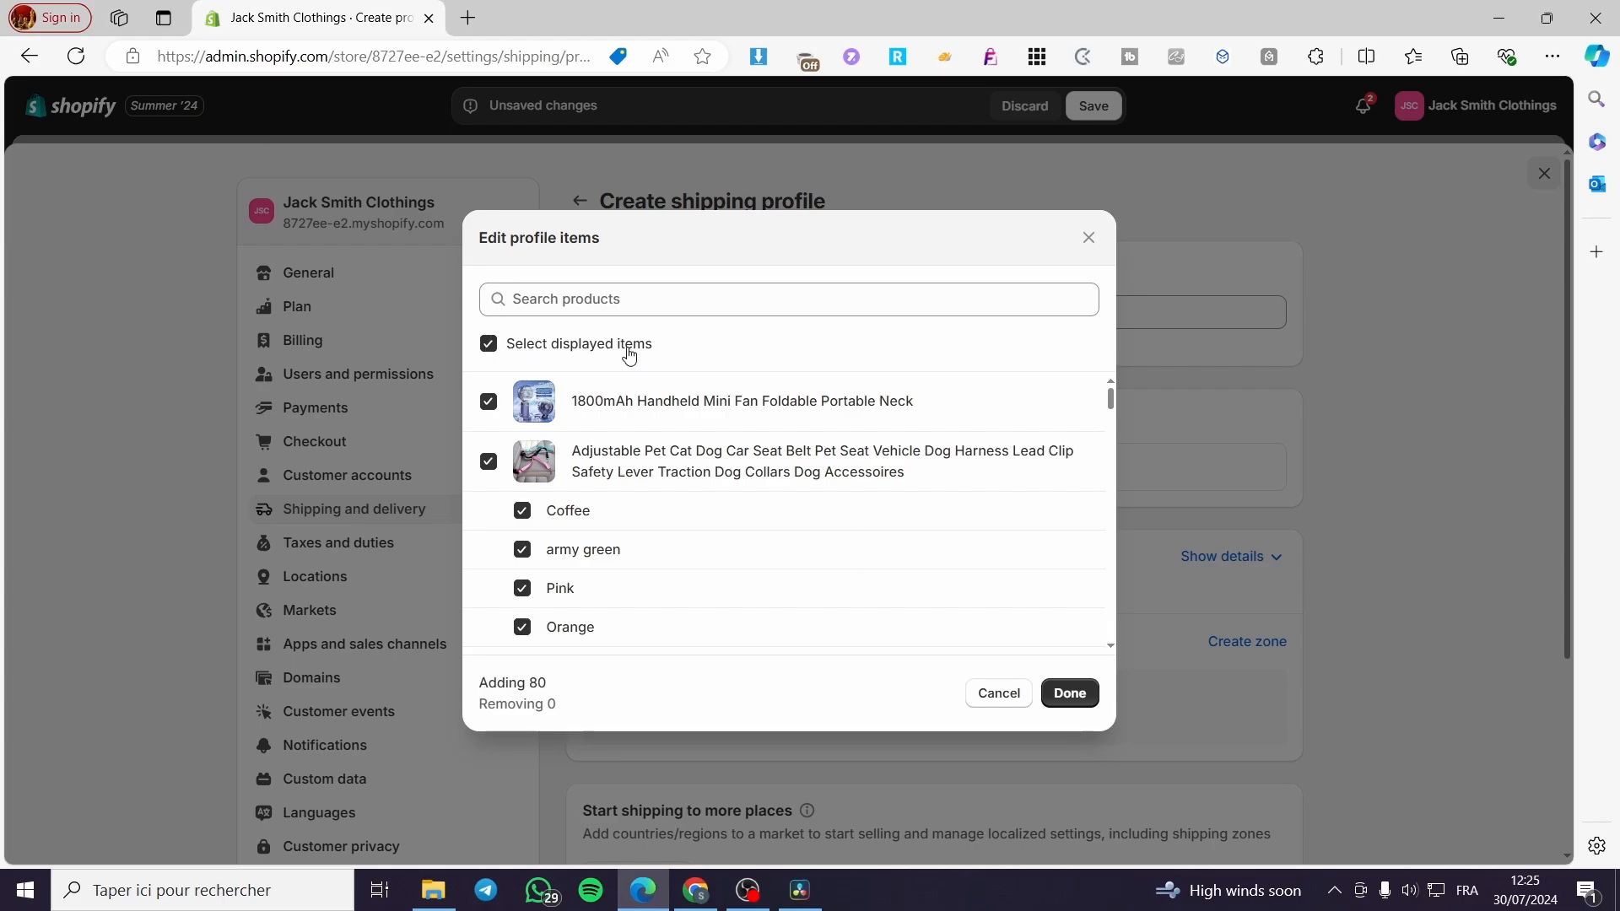
click(1078, 702)
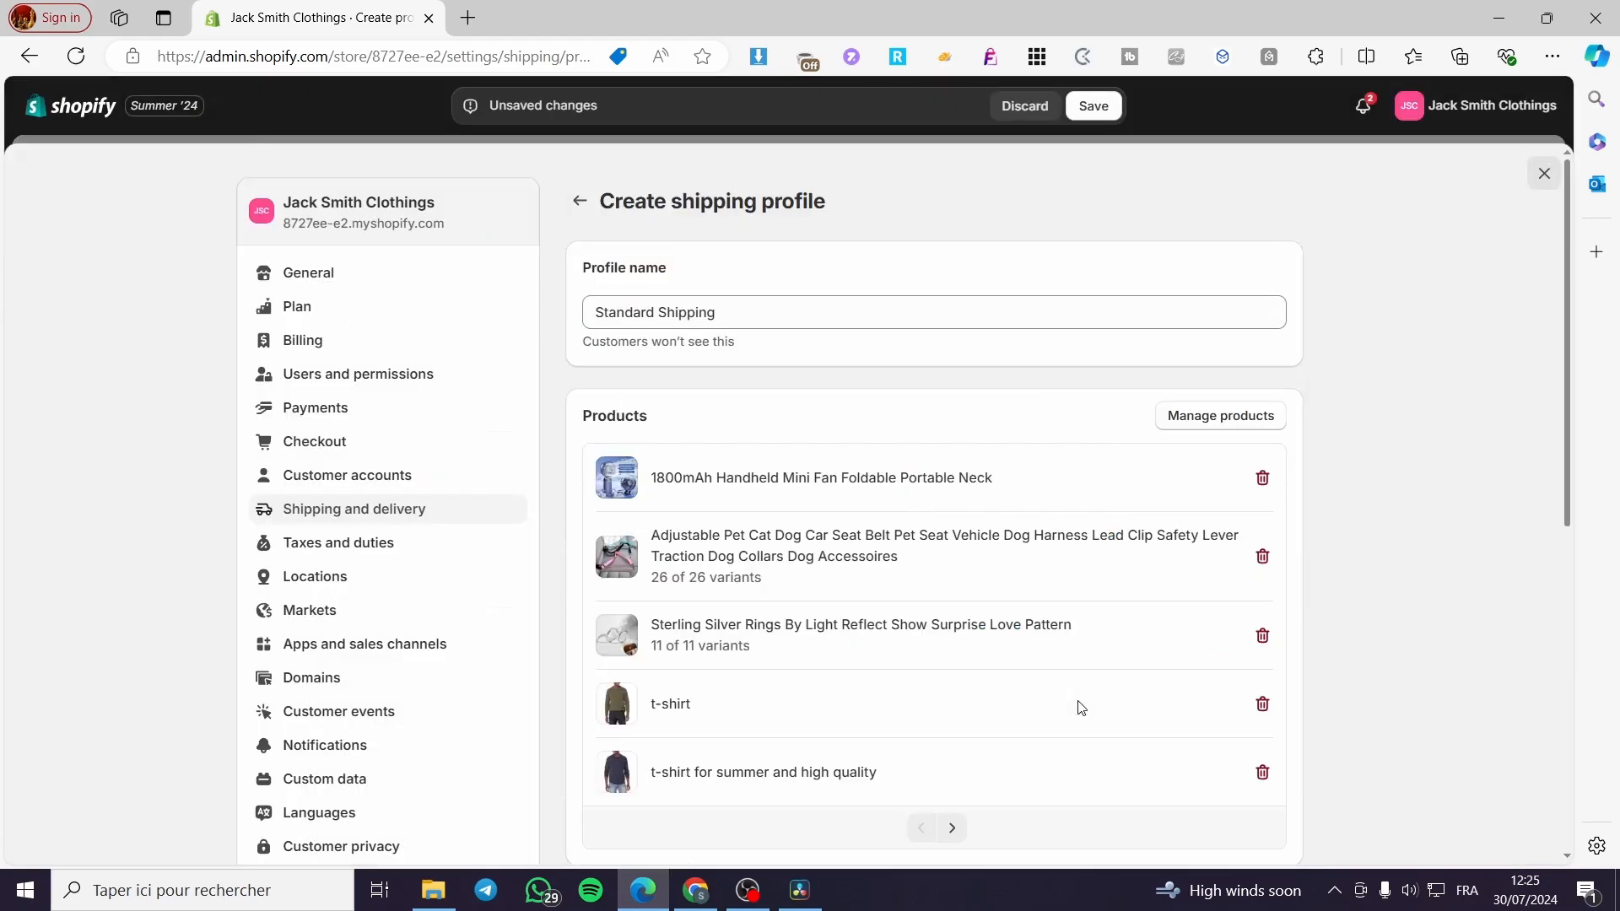
Examine the details of the profile's shipping origins and collapse them again
scroll(1049, 601, down, 5)
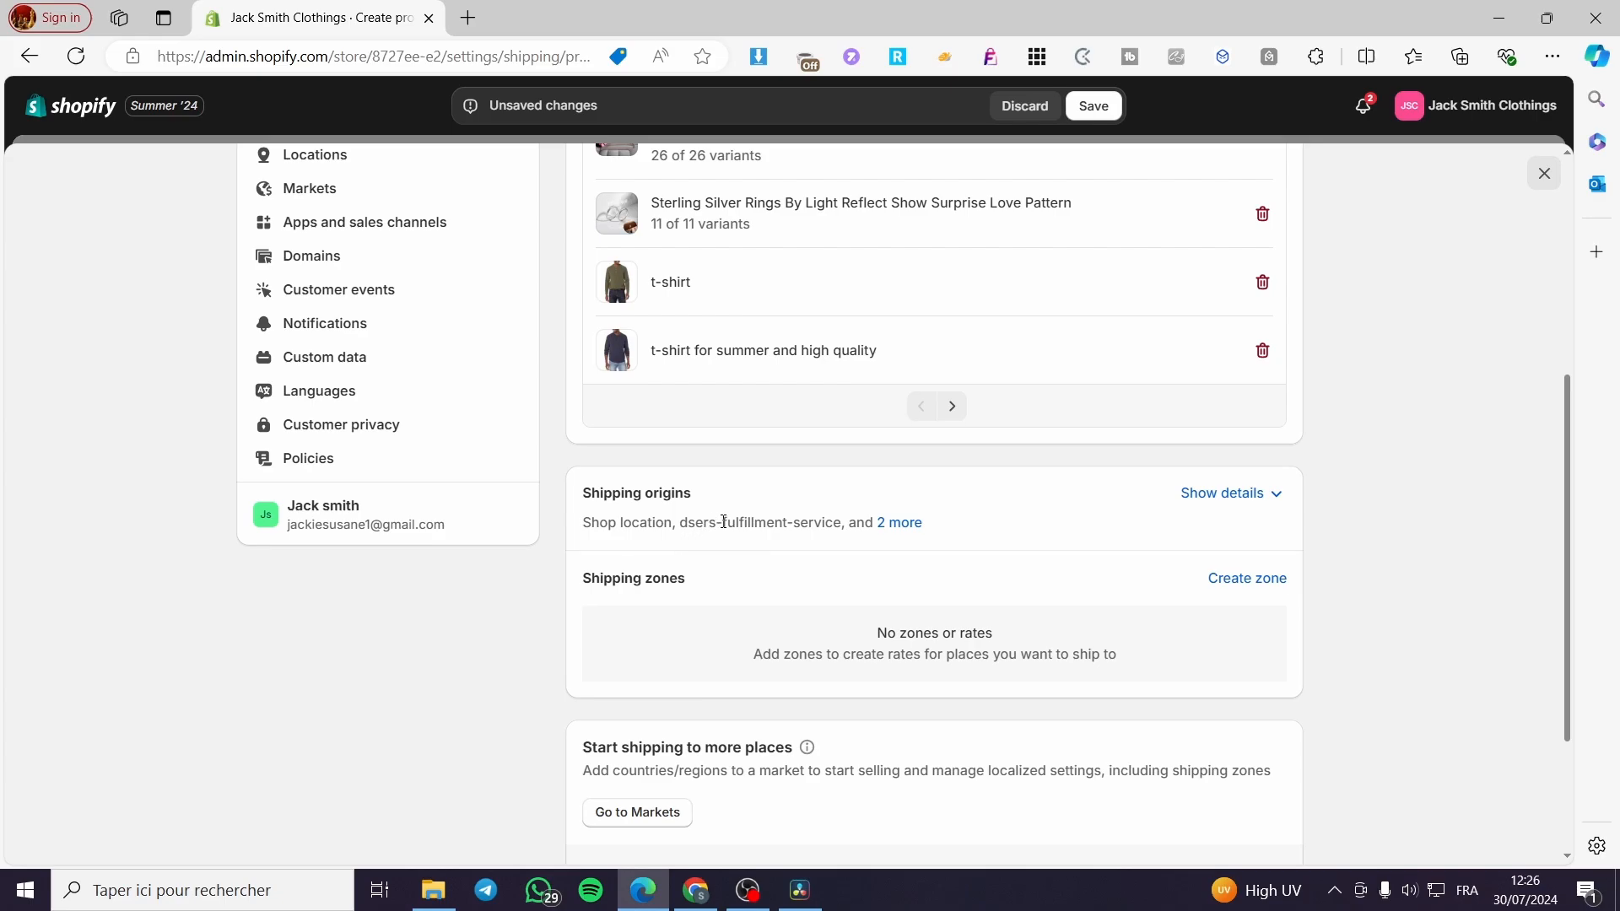
click(1277, 498)
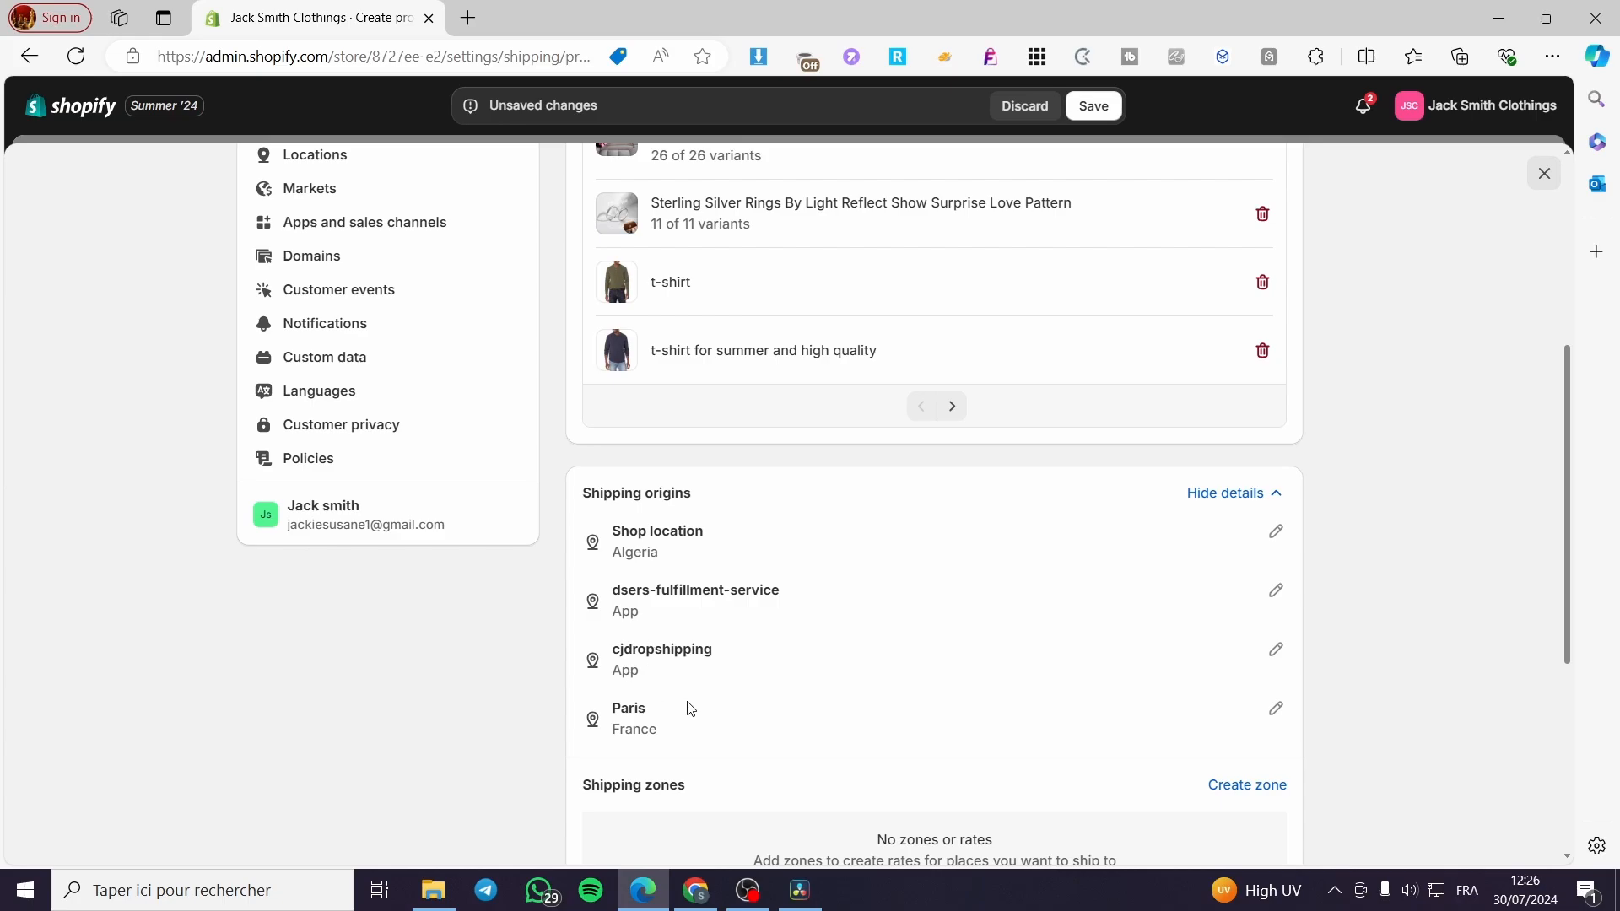
click(1274, 494)
Start a new shipping zone in the profile and include Europe (France) and North America (United States)
scroll(1243, 397, down, 3)
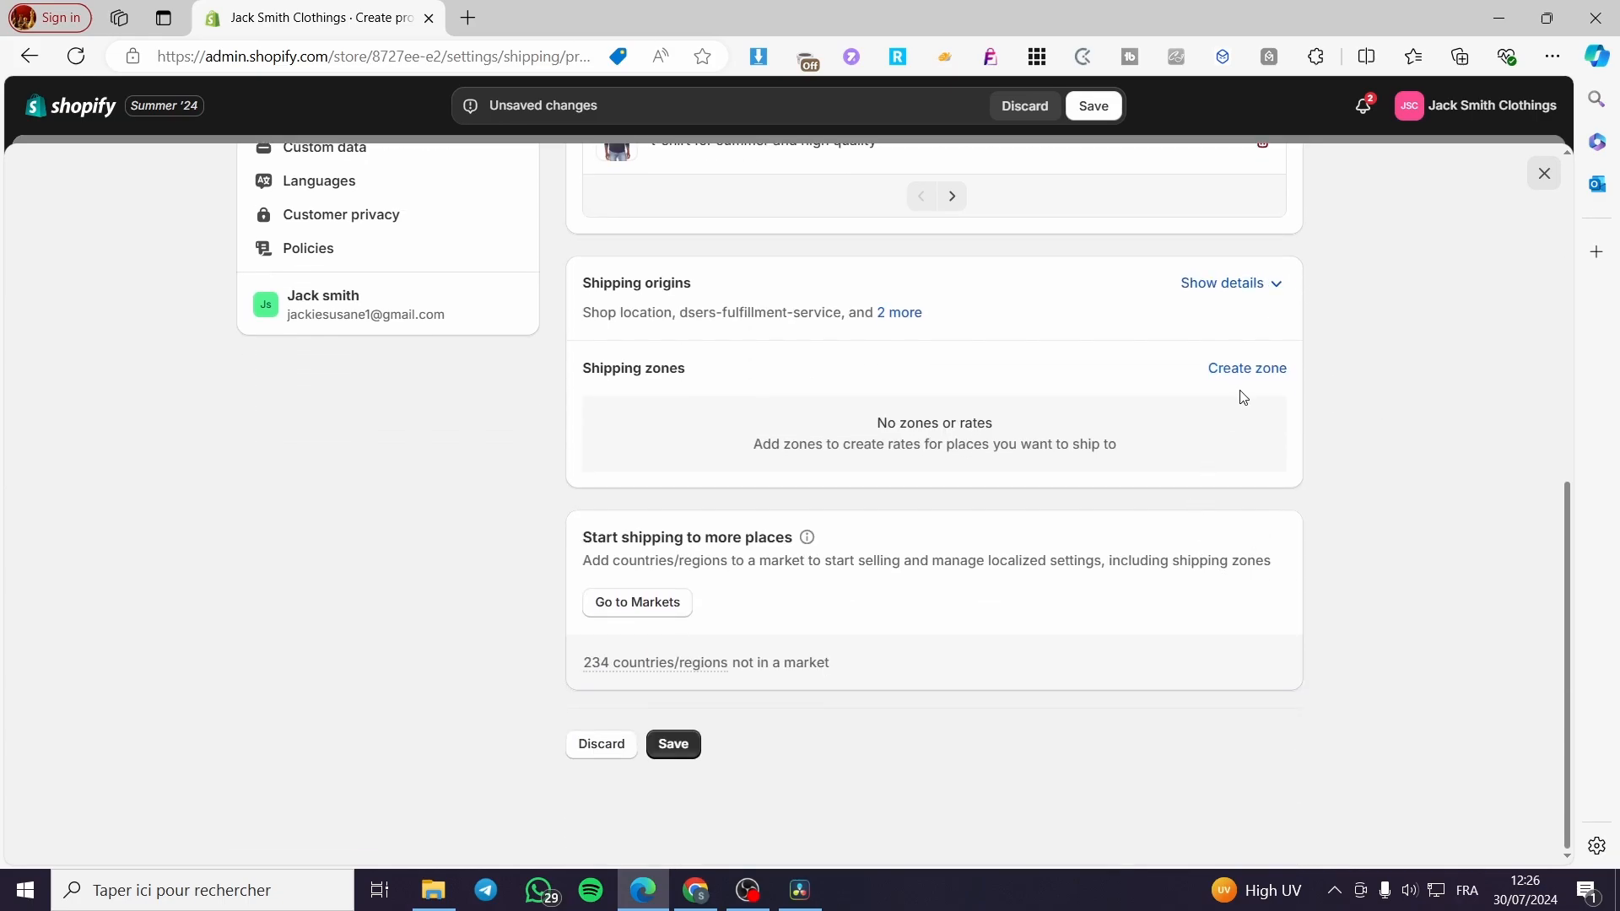
click(1237, 371)
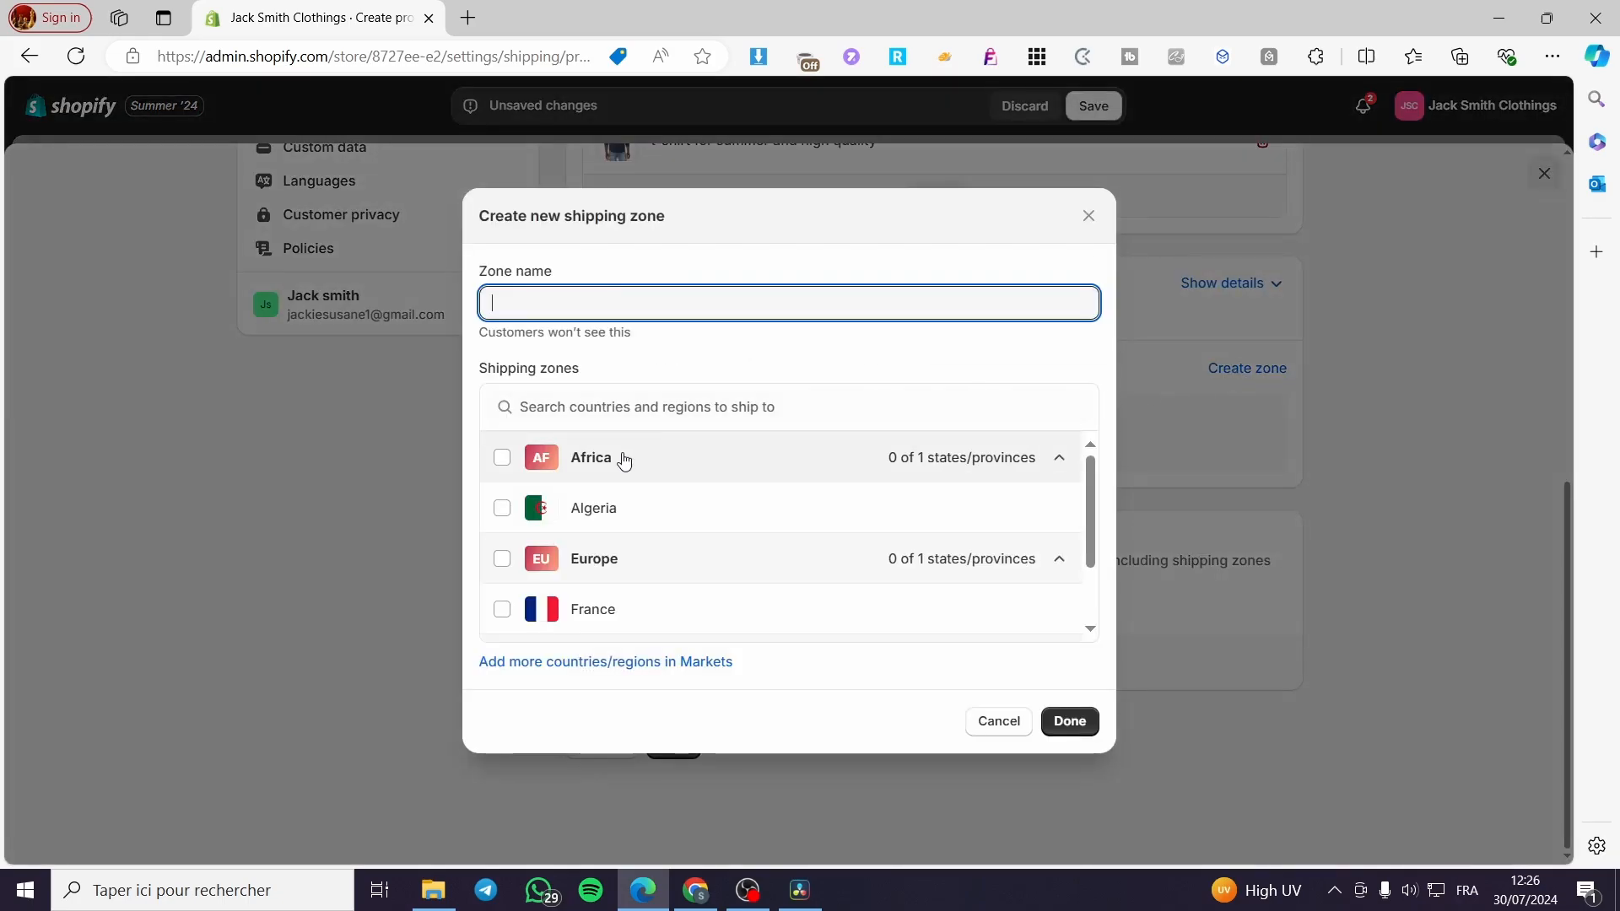
scroll(701, 546, down, 1)
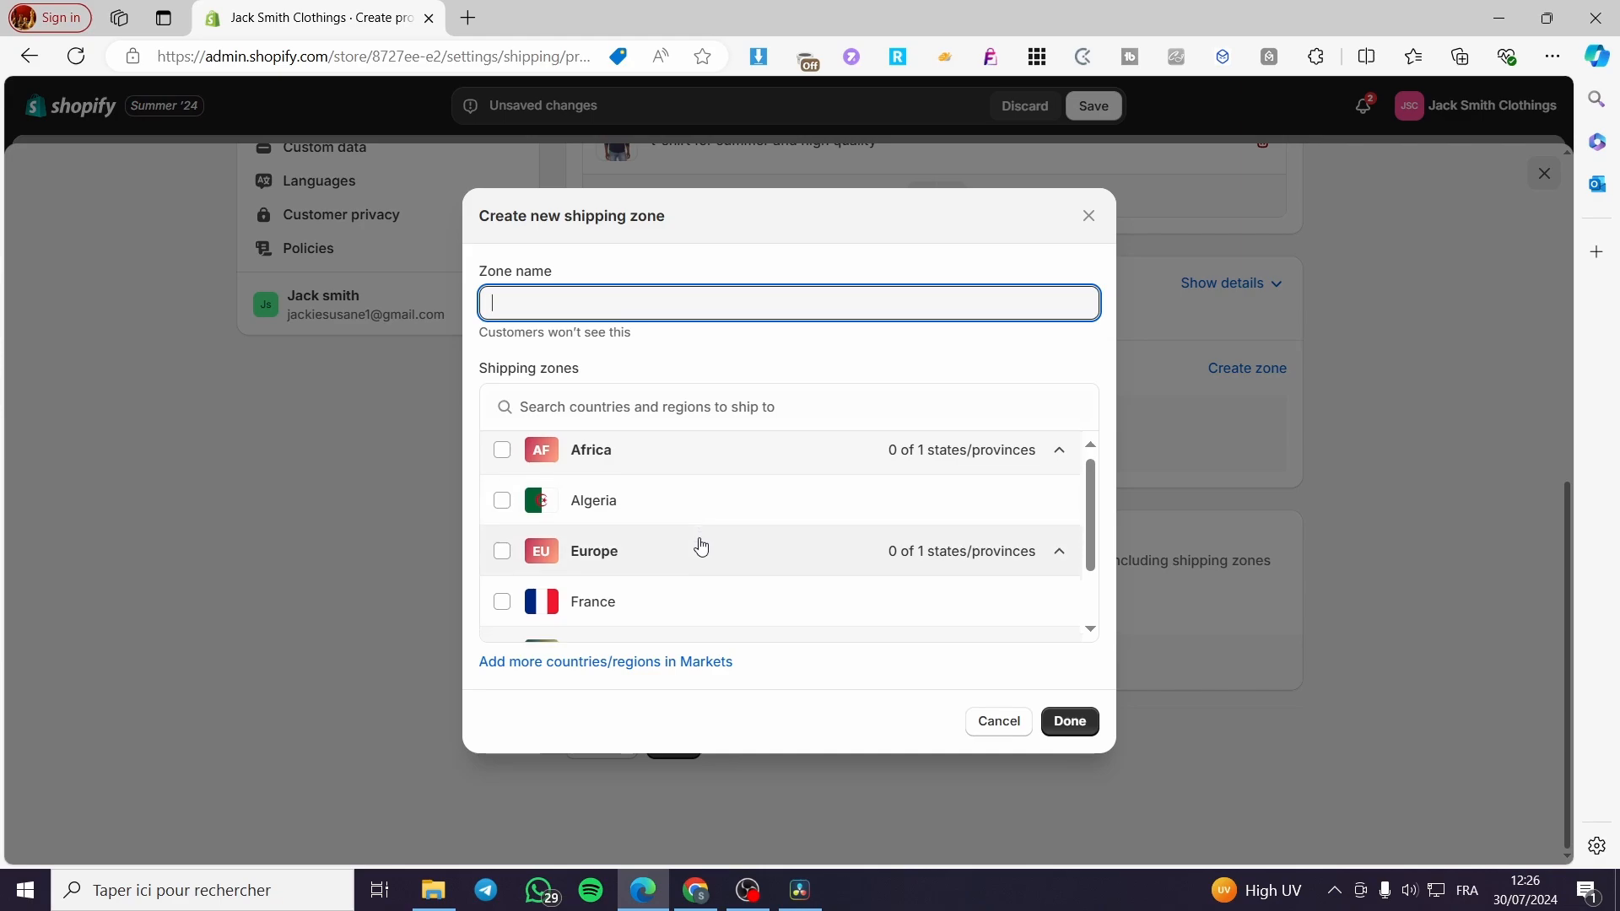
scroll(700, 546, down, 1)
scroll(699, 544, up, 1)
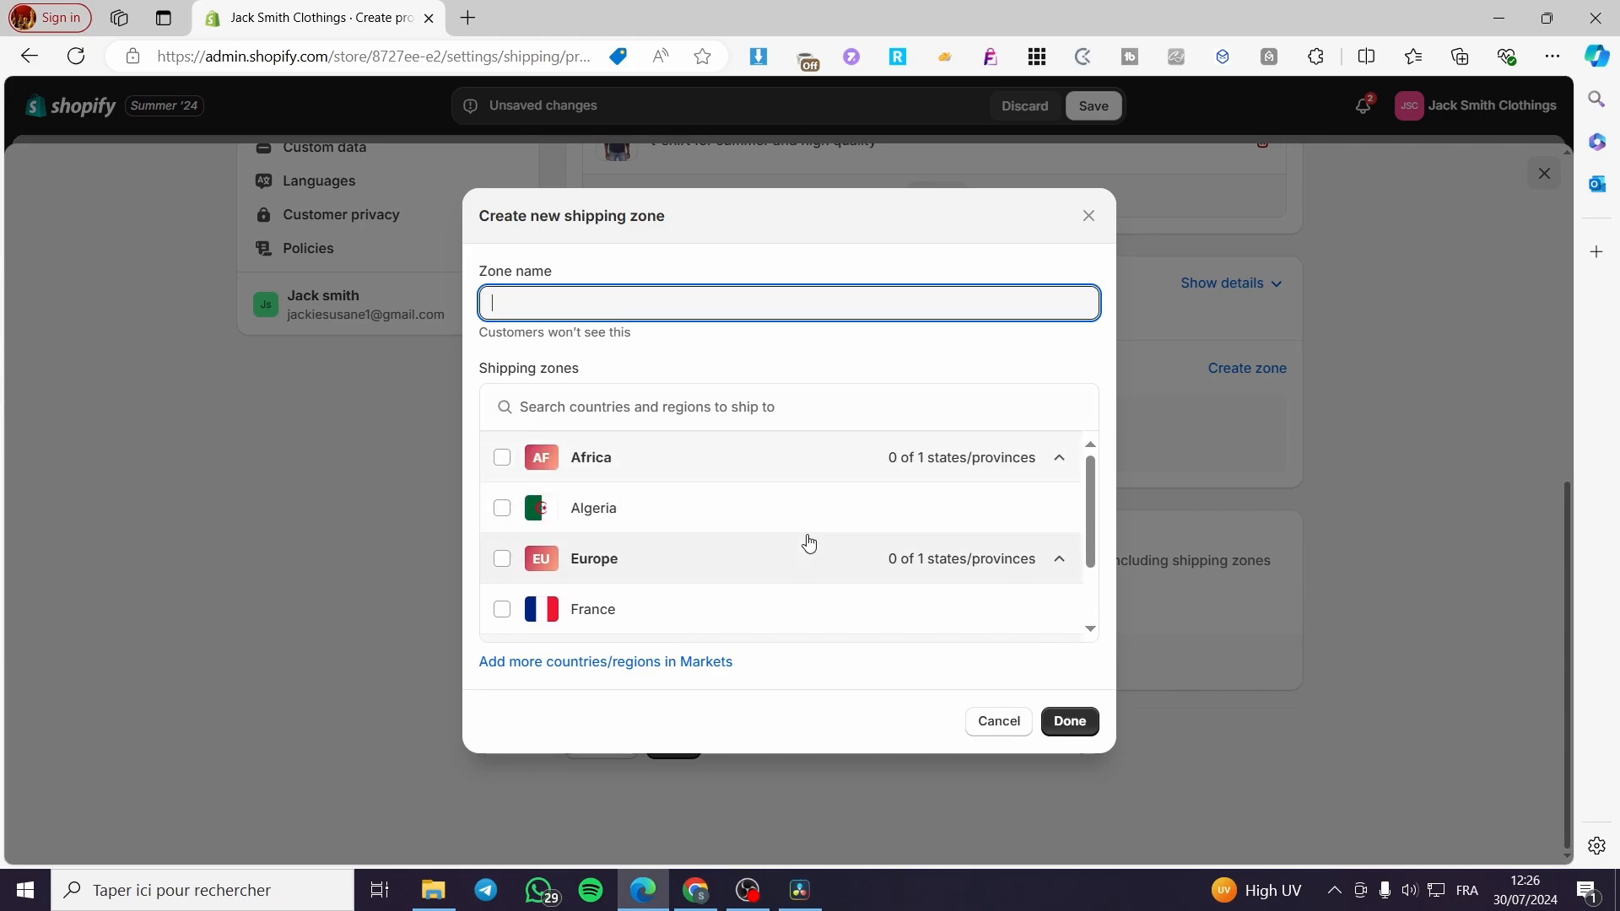
scroll(662, 585, down, 1)
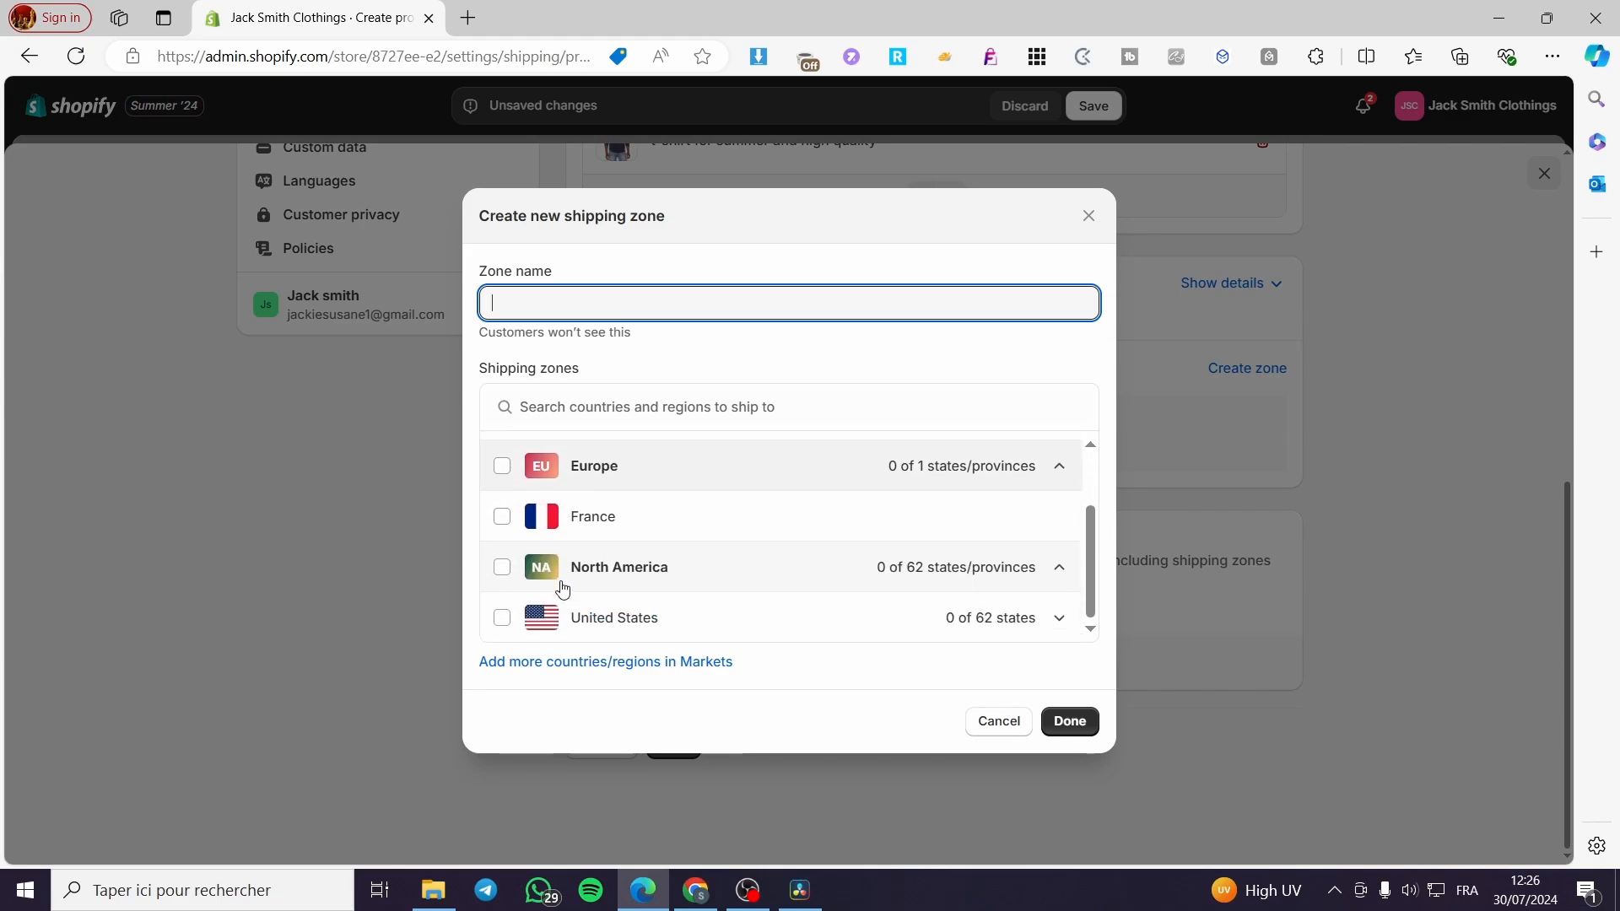
click(502, 468)
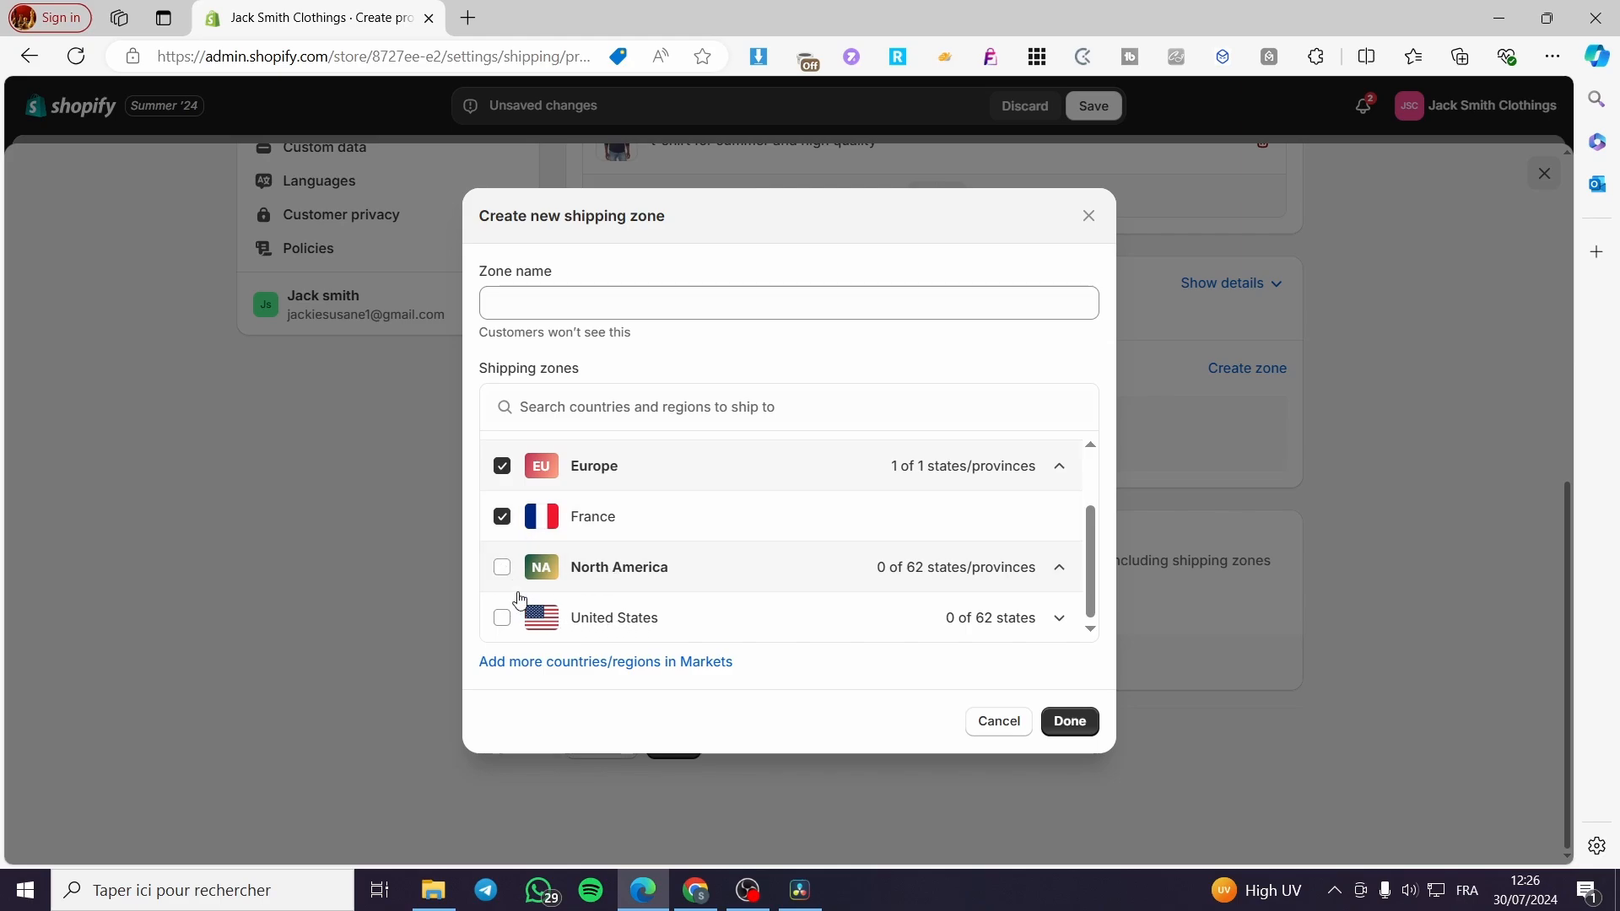
click(503, 570)
Name the shipping zone "International" and add it to the profile
click(1070, 722)
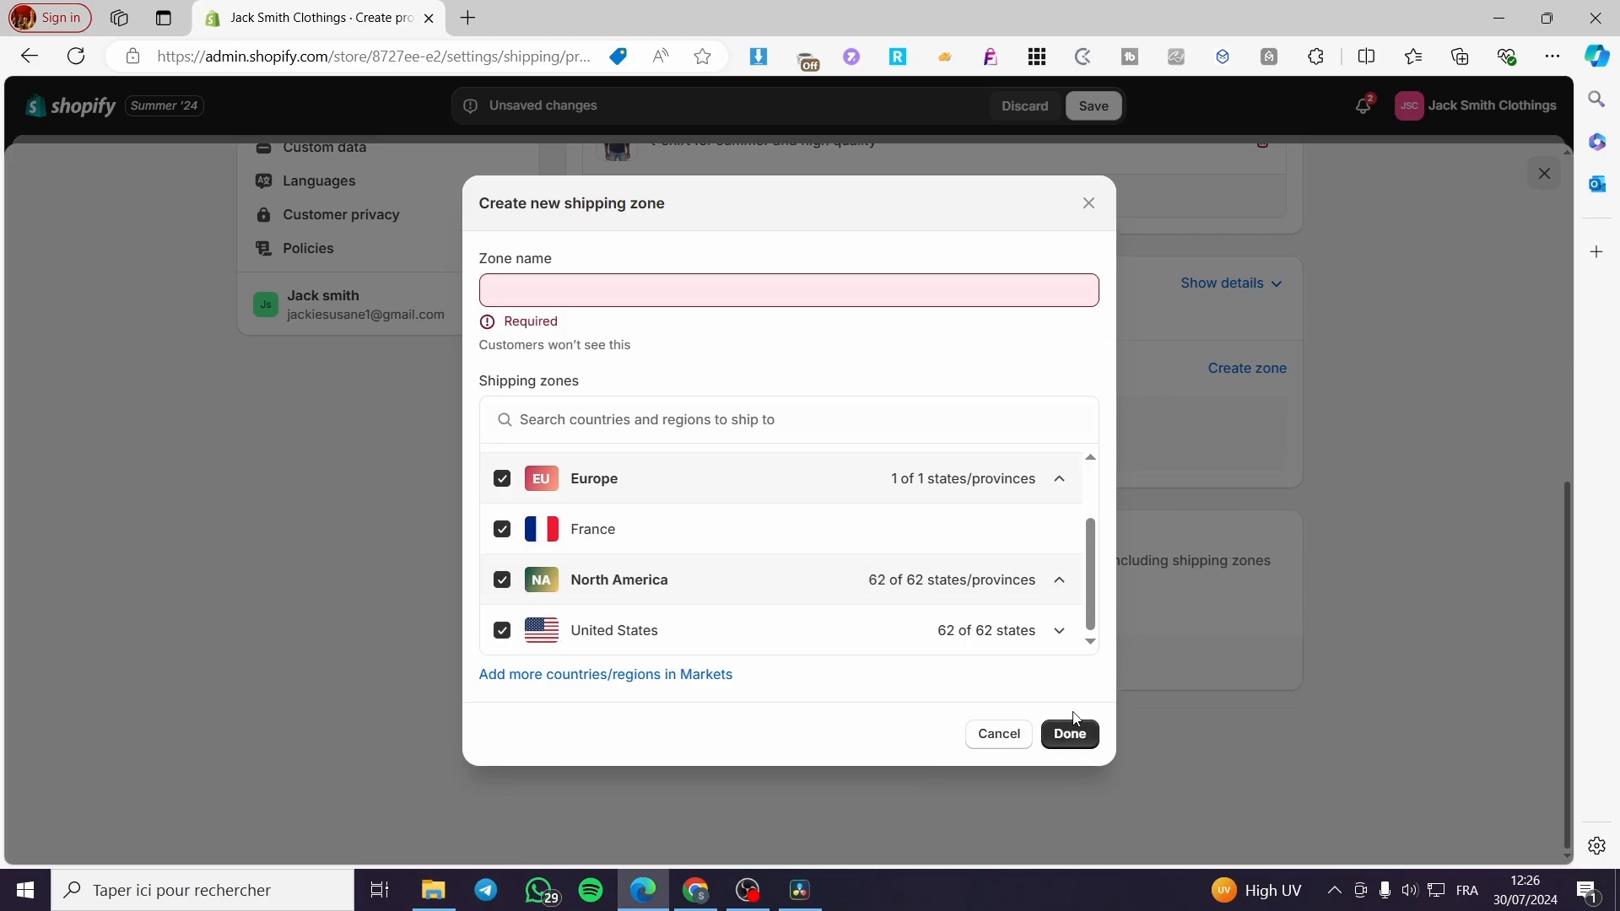
click(672, 291)
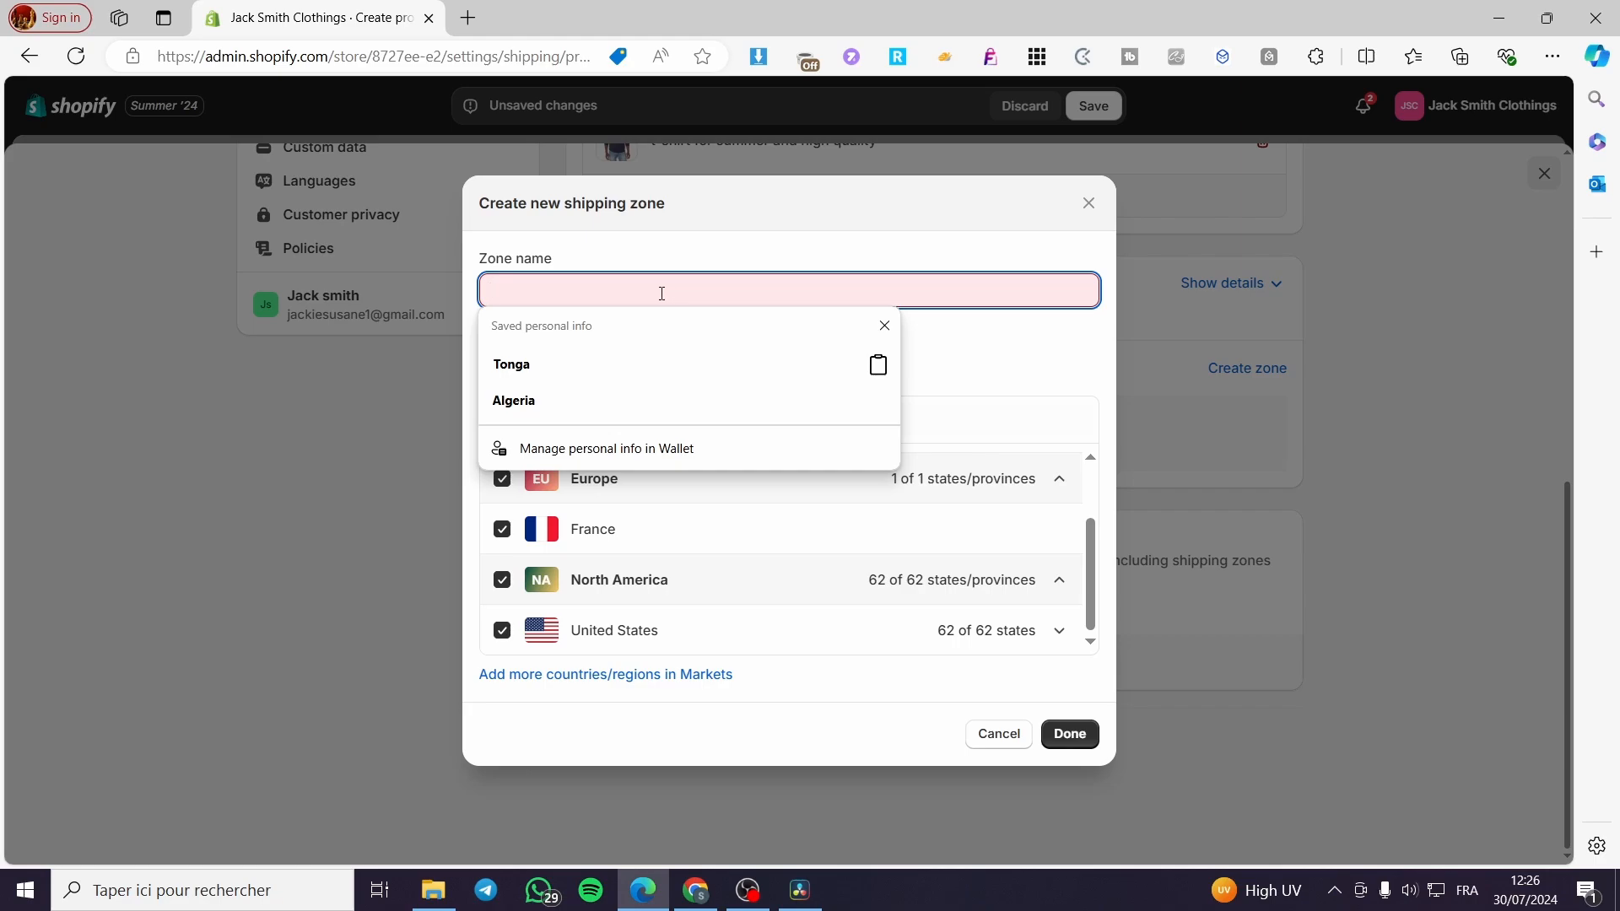
text(Inter)
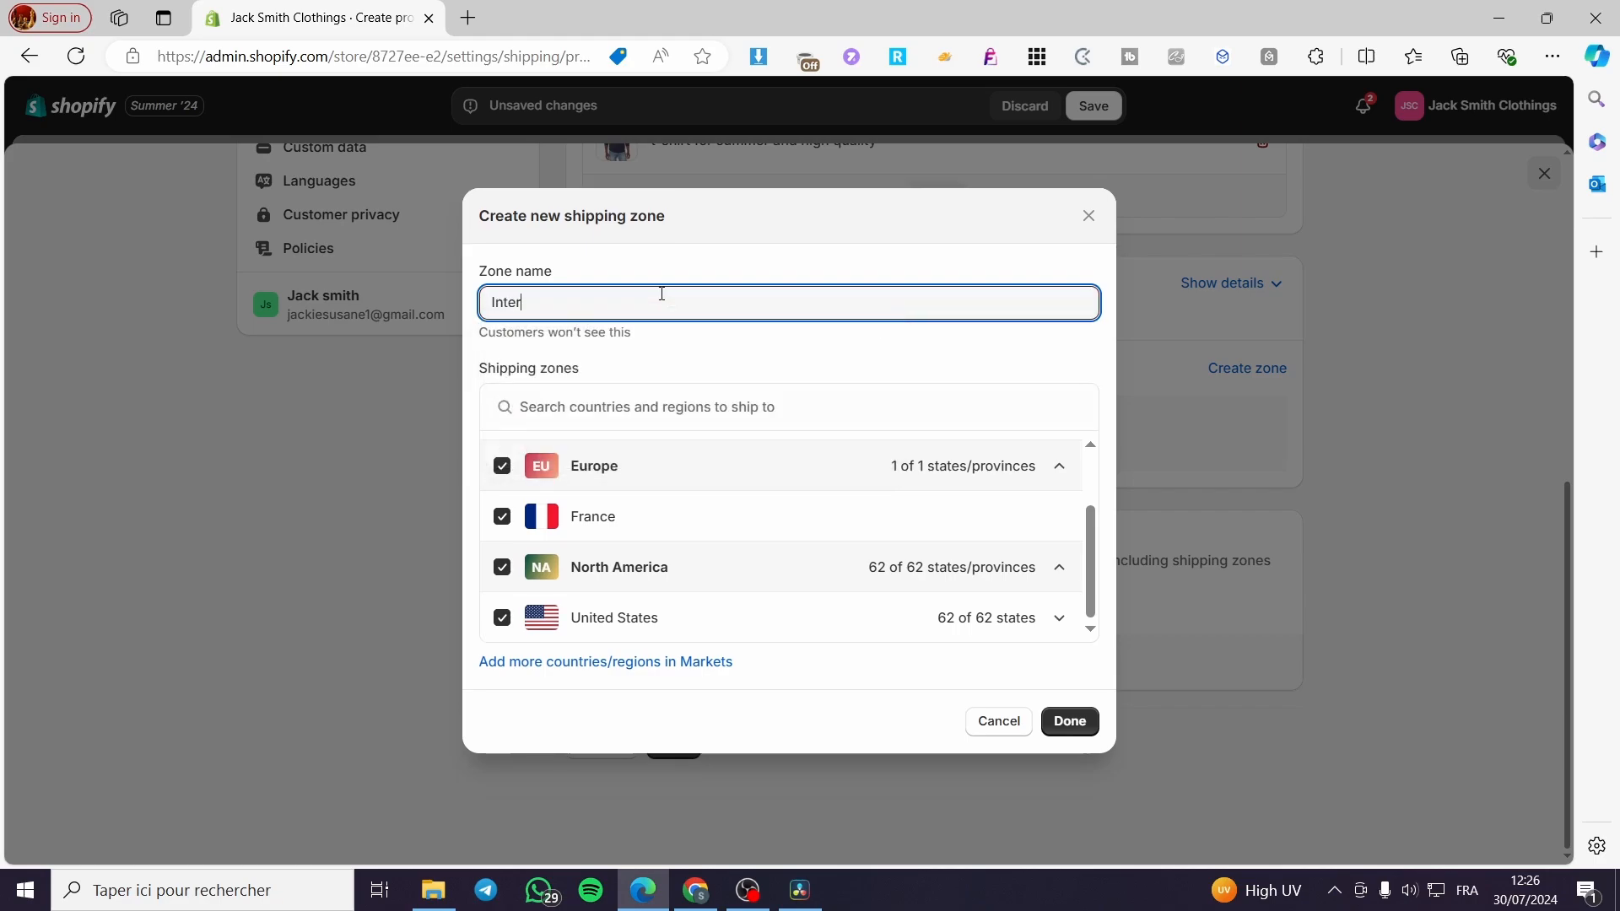
text(nation)
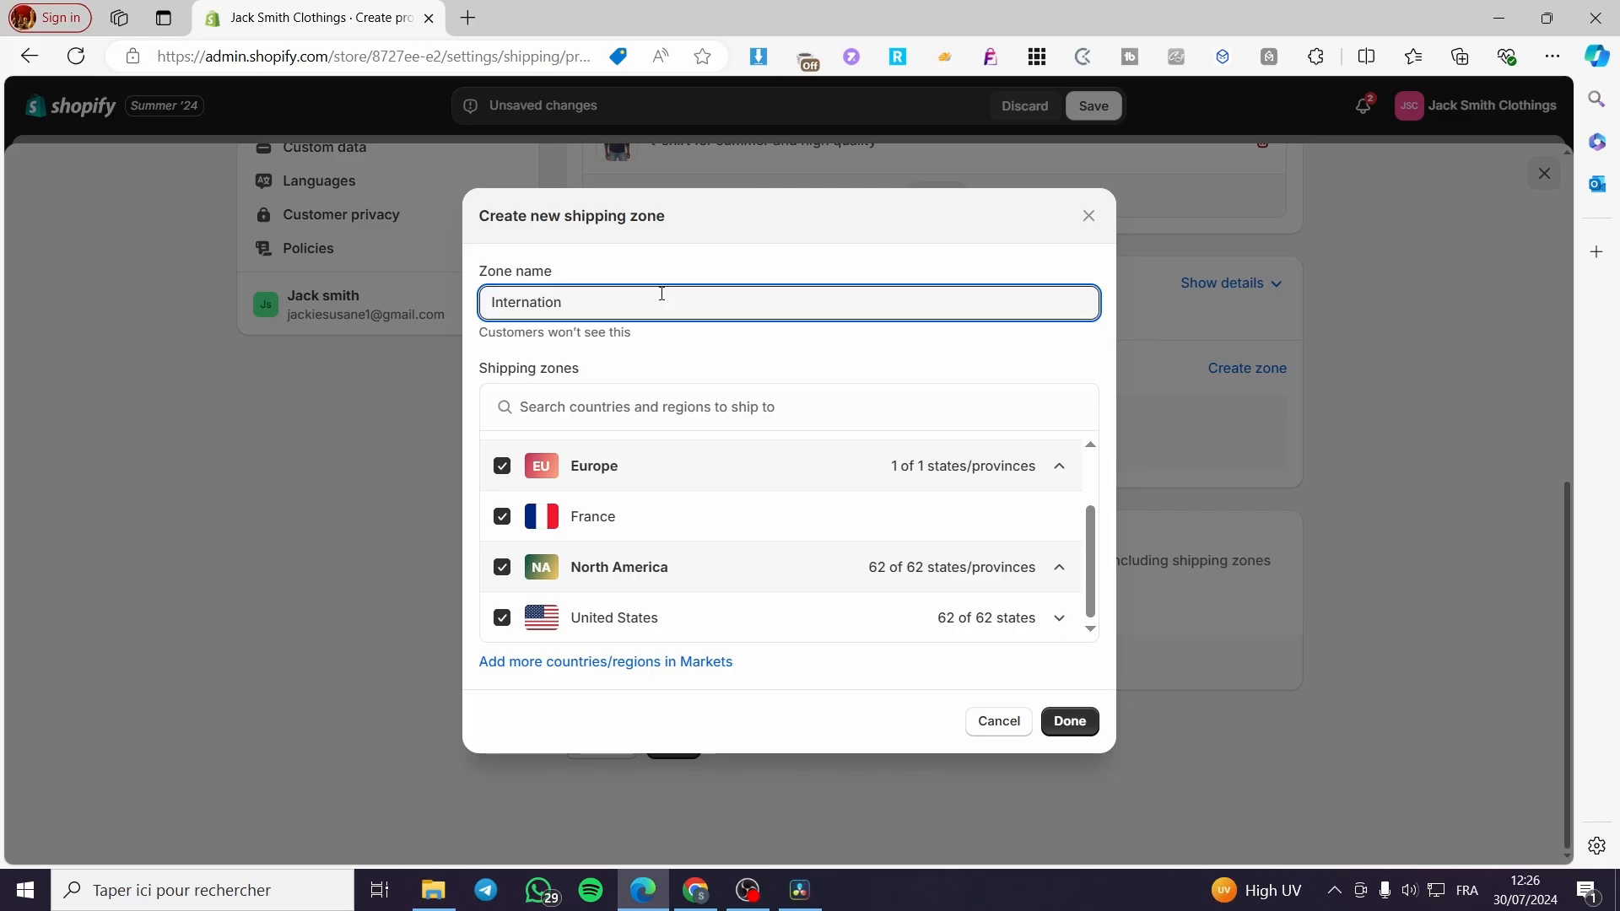
text(al)
click(1070, 722)
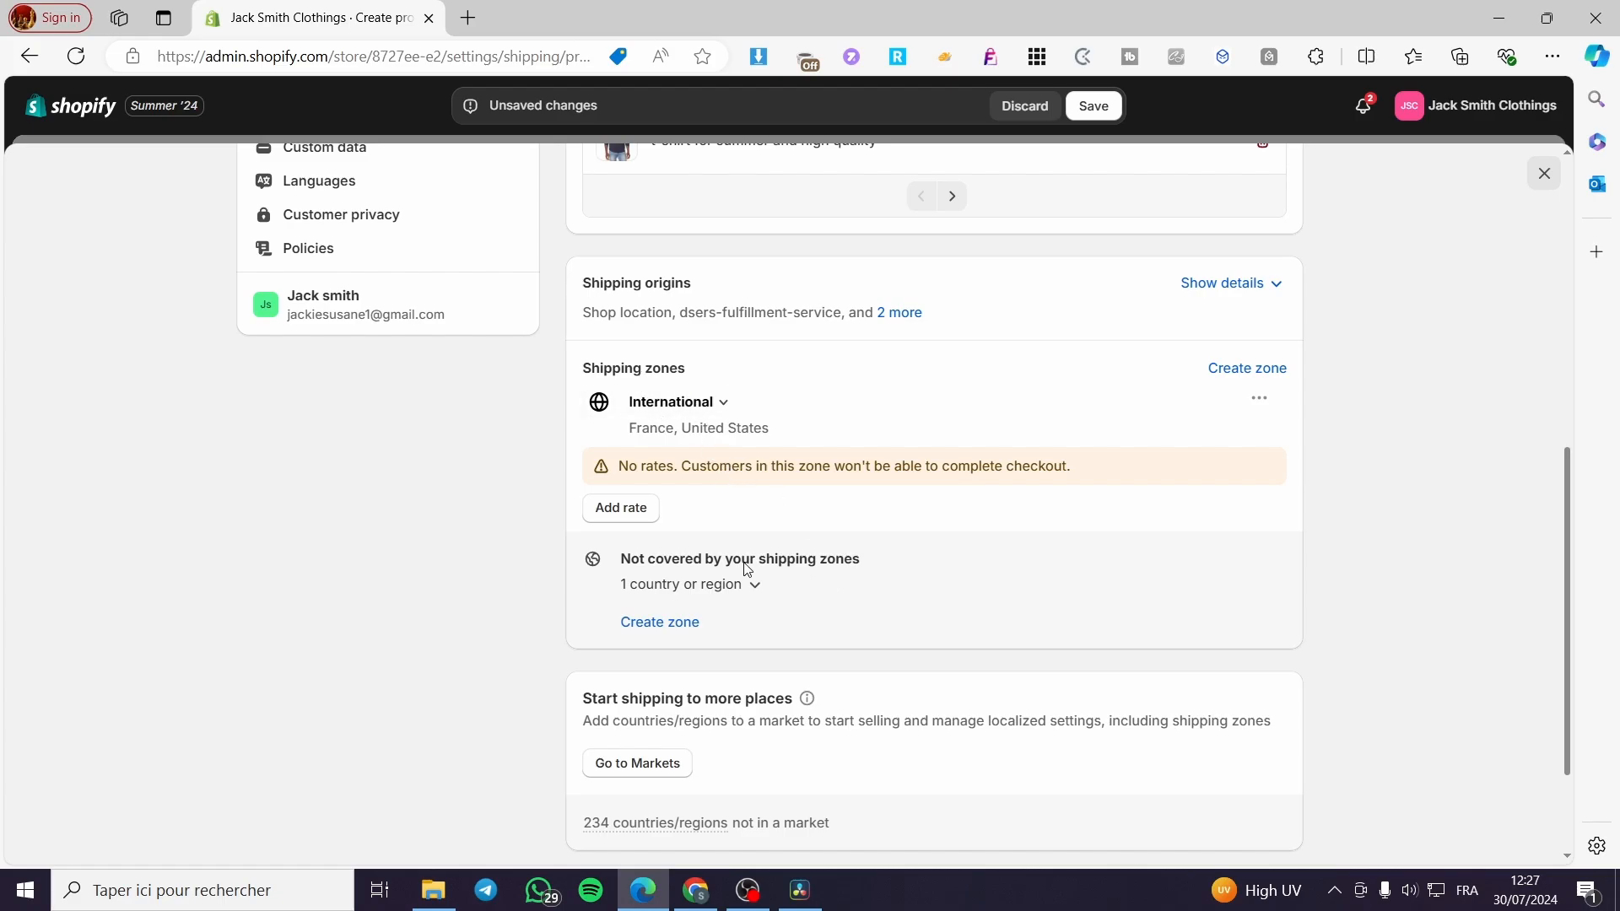
Start a new rate for the International zone, using a flat rate type with a custom shipping rate
click(633, 508)
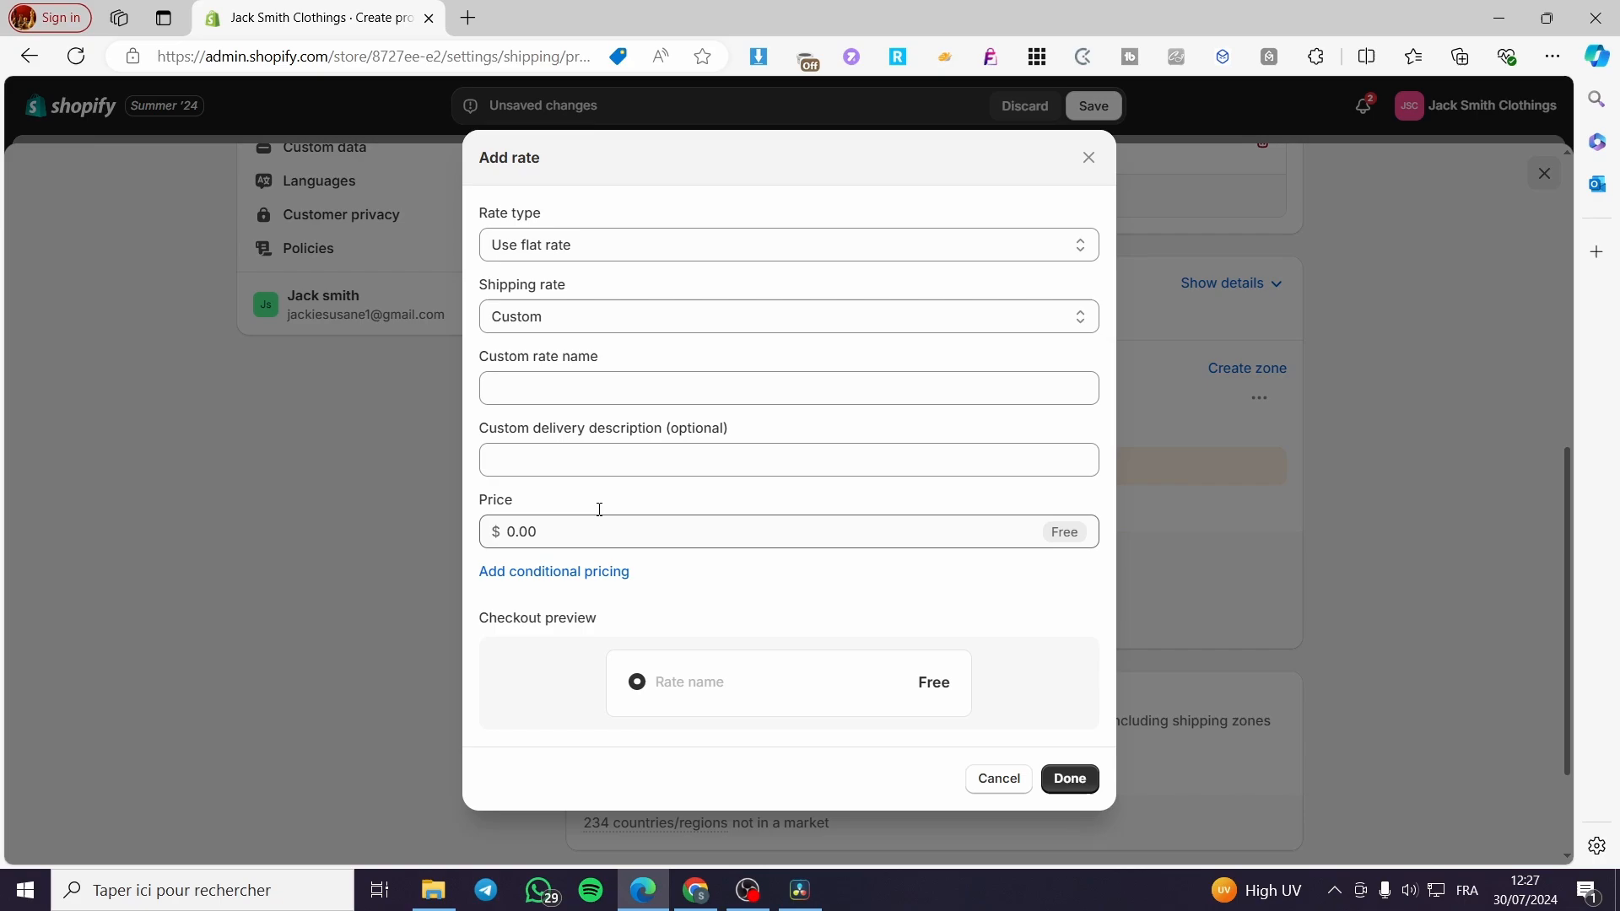
click(540, 245)
click(525, 296)
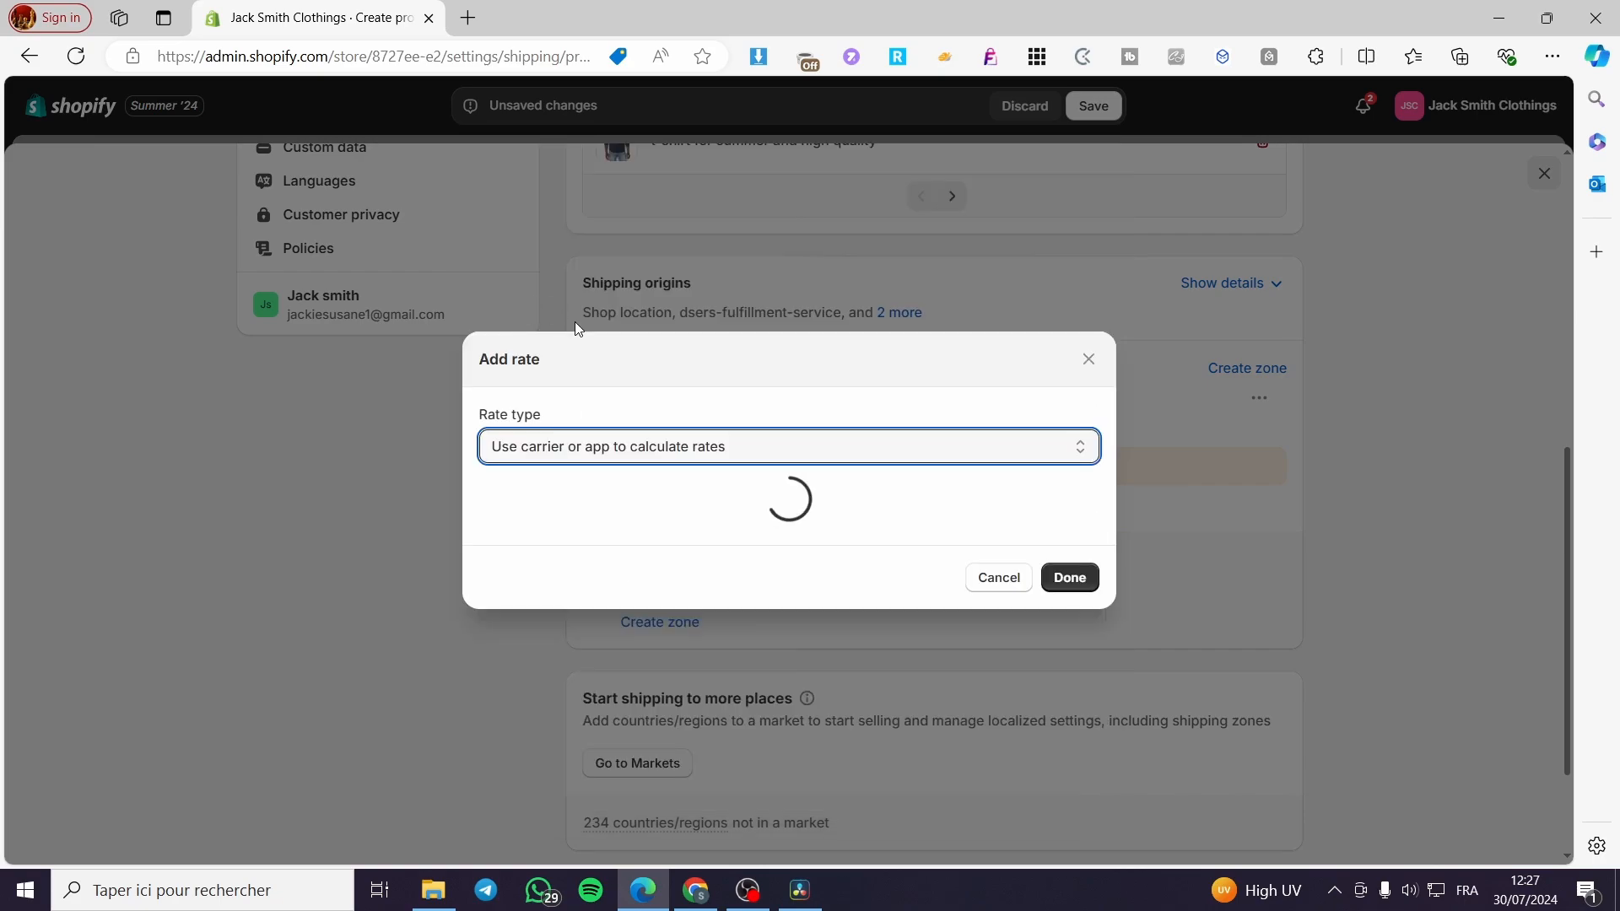
click(666, 438)
click(591, 459)
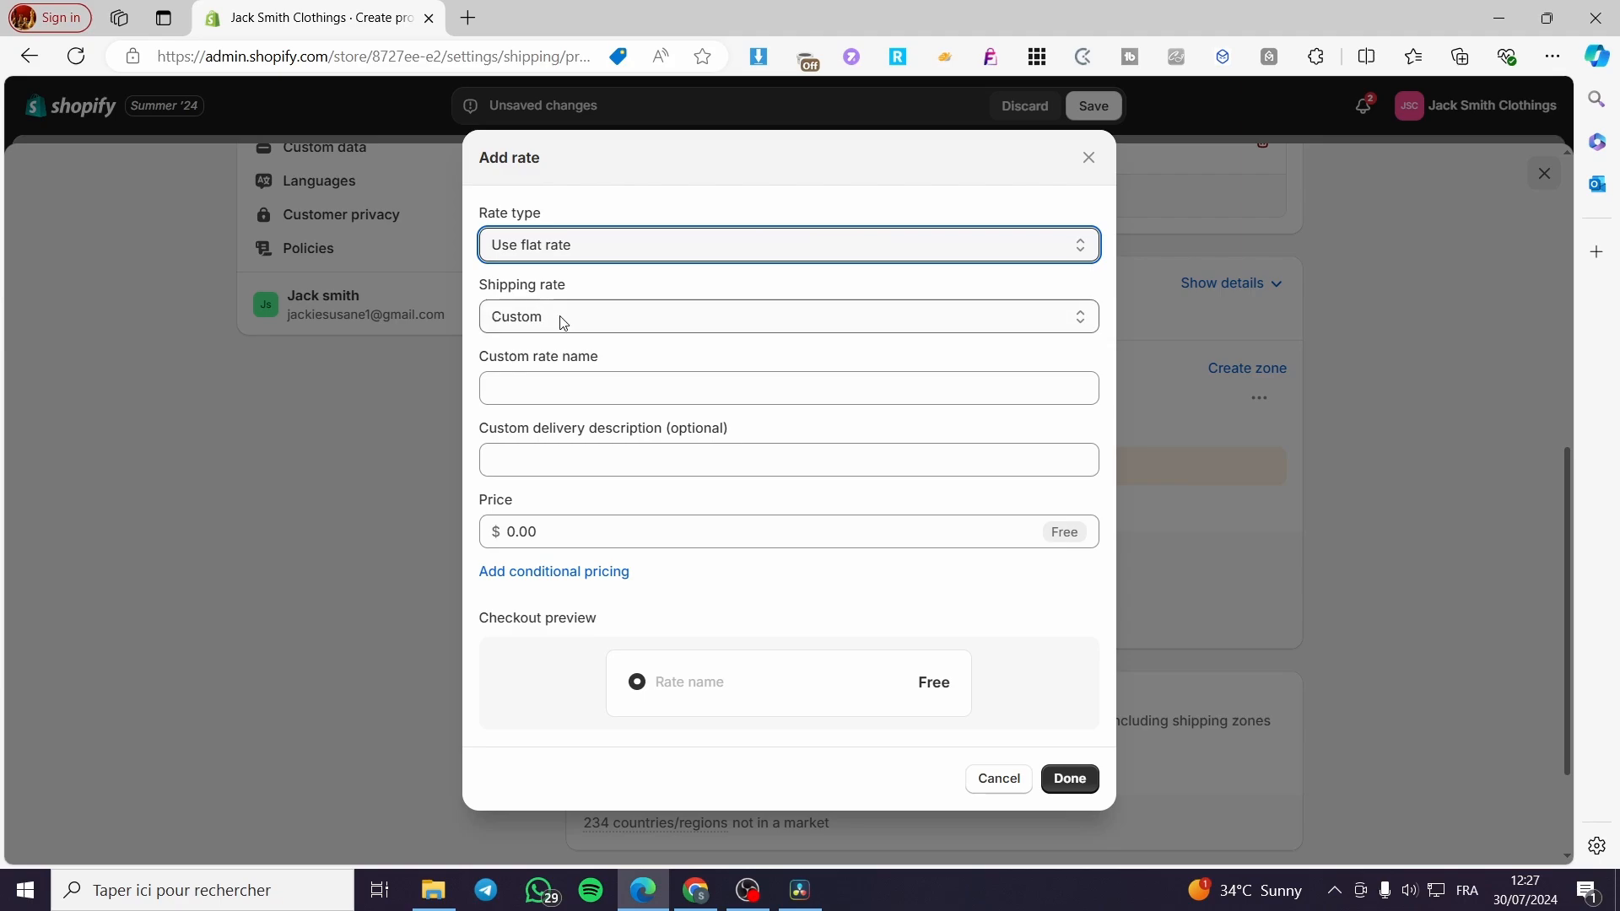
click(599, 318)
click(591, 346)
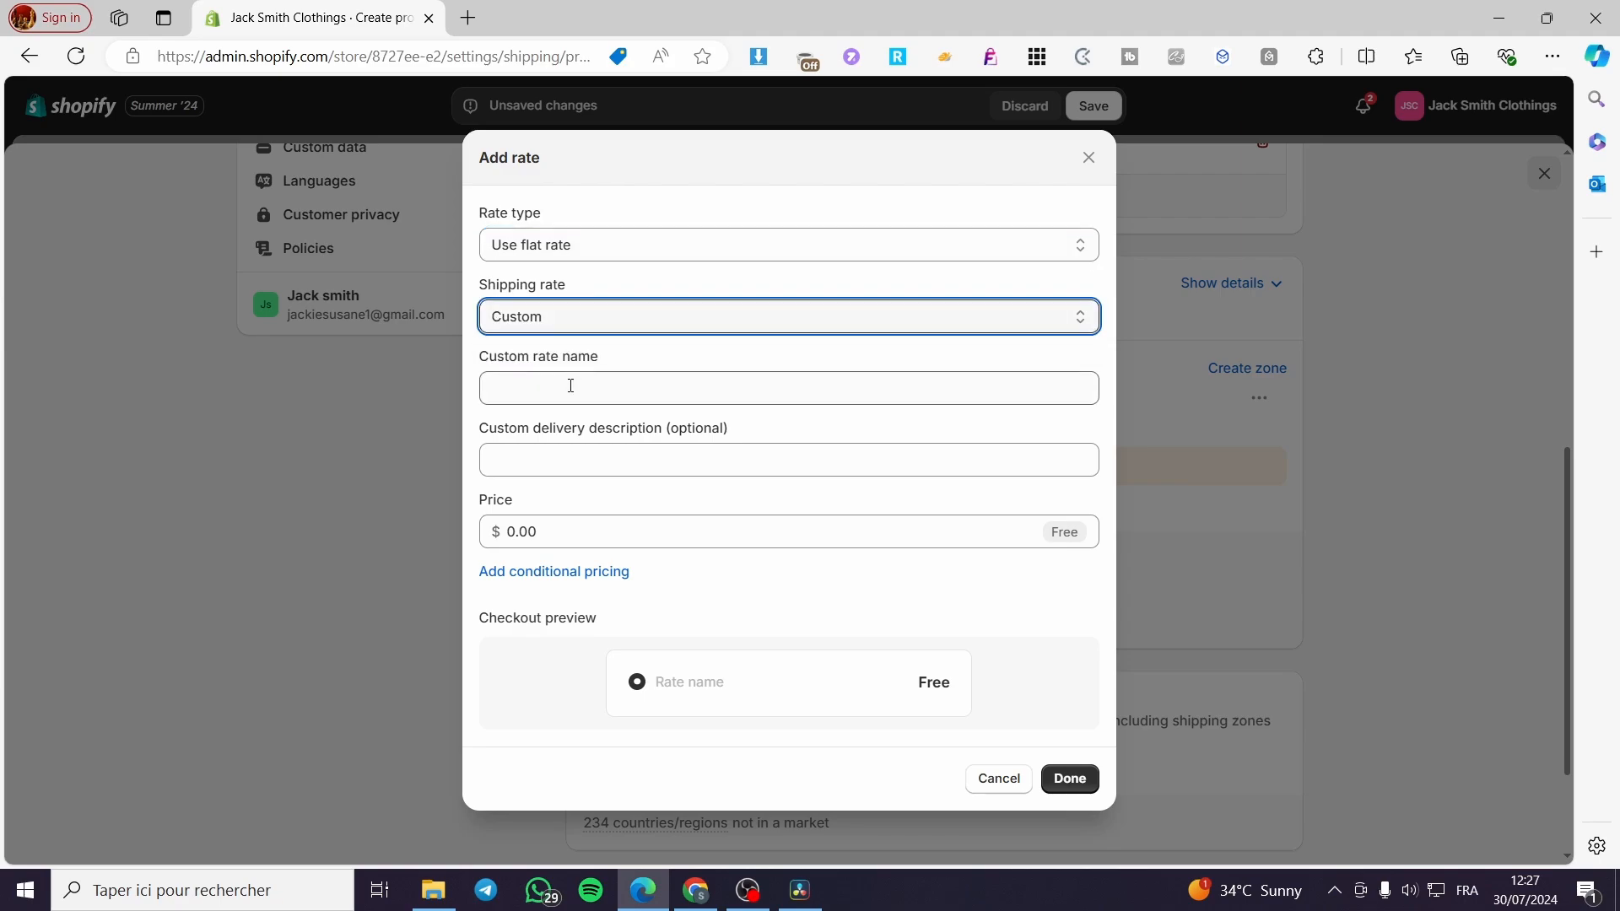
Name the custom rate "Standard" and leave the delivery description empty
click(571, 386)
text(S)
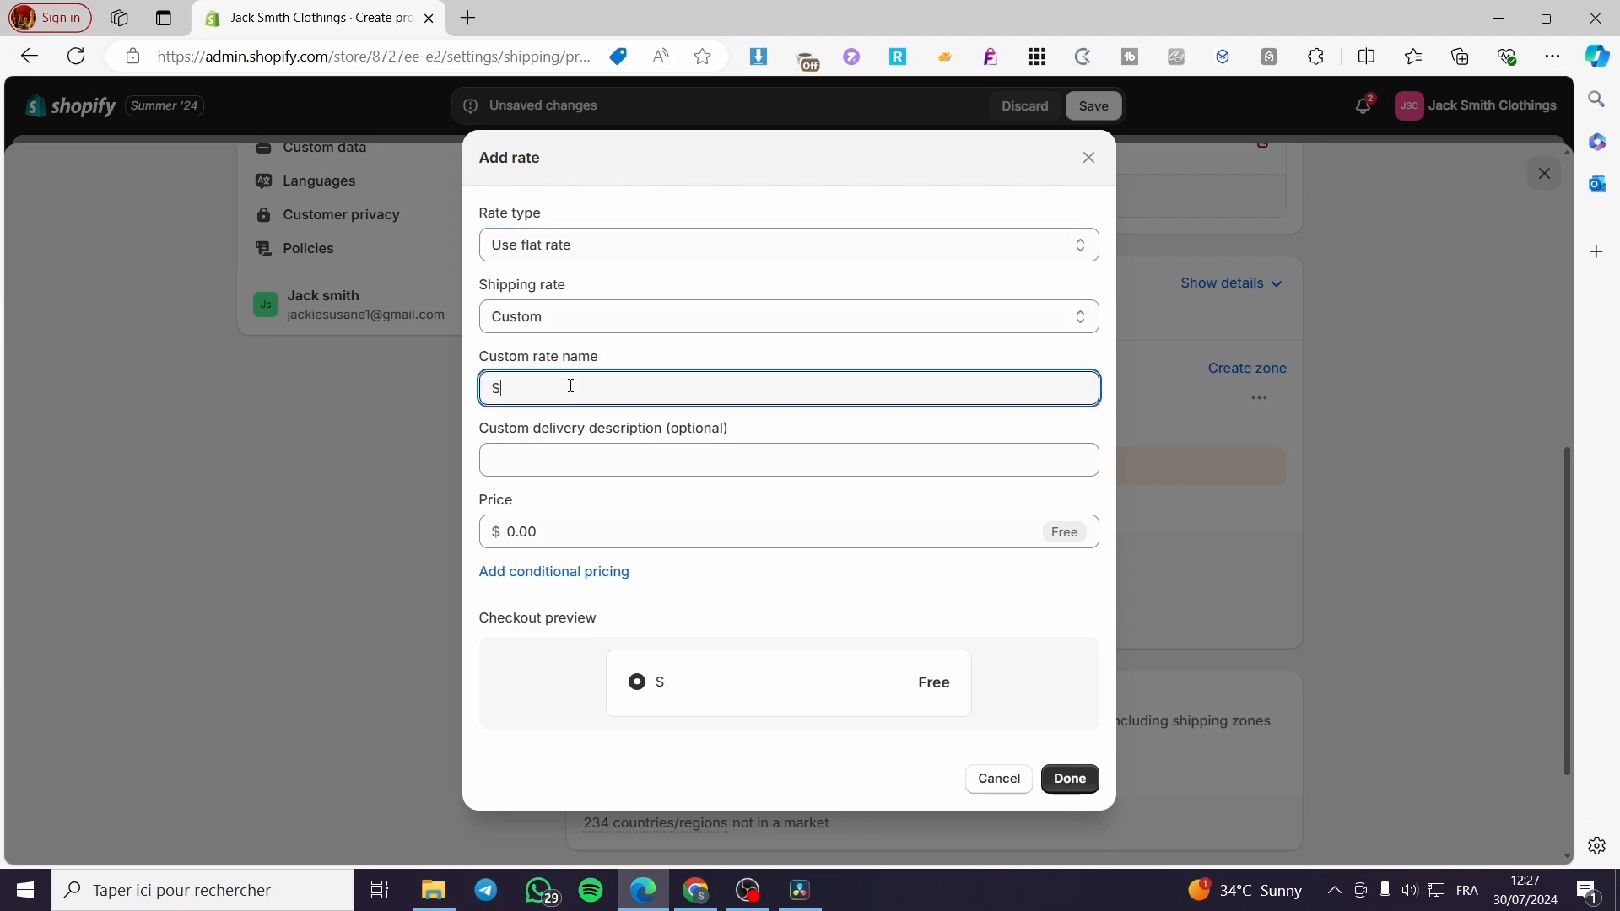
text(tandard)
click(649, 464)
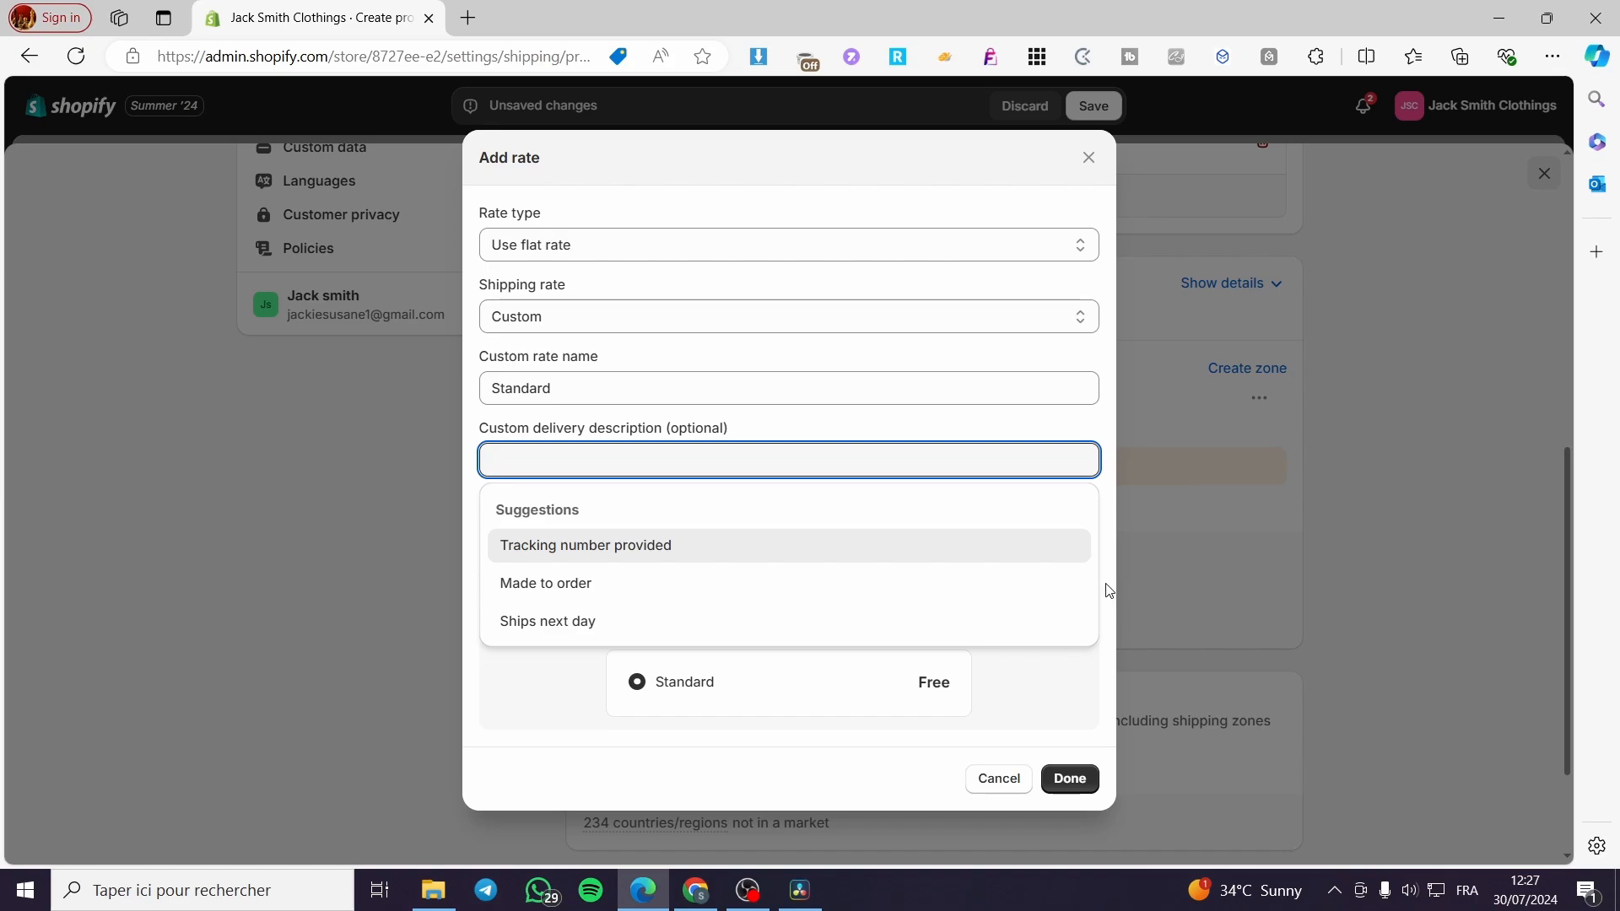
click(1112, 496)
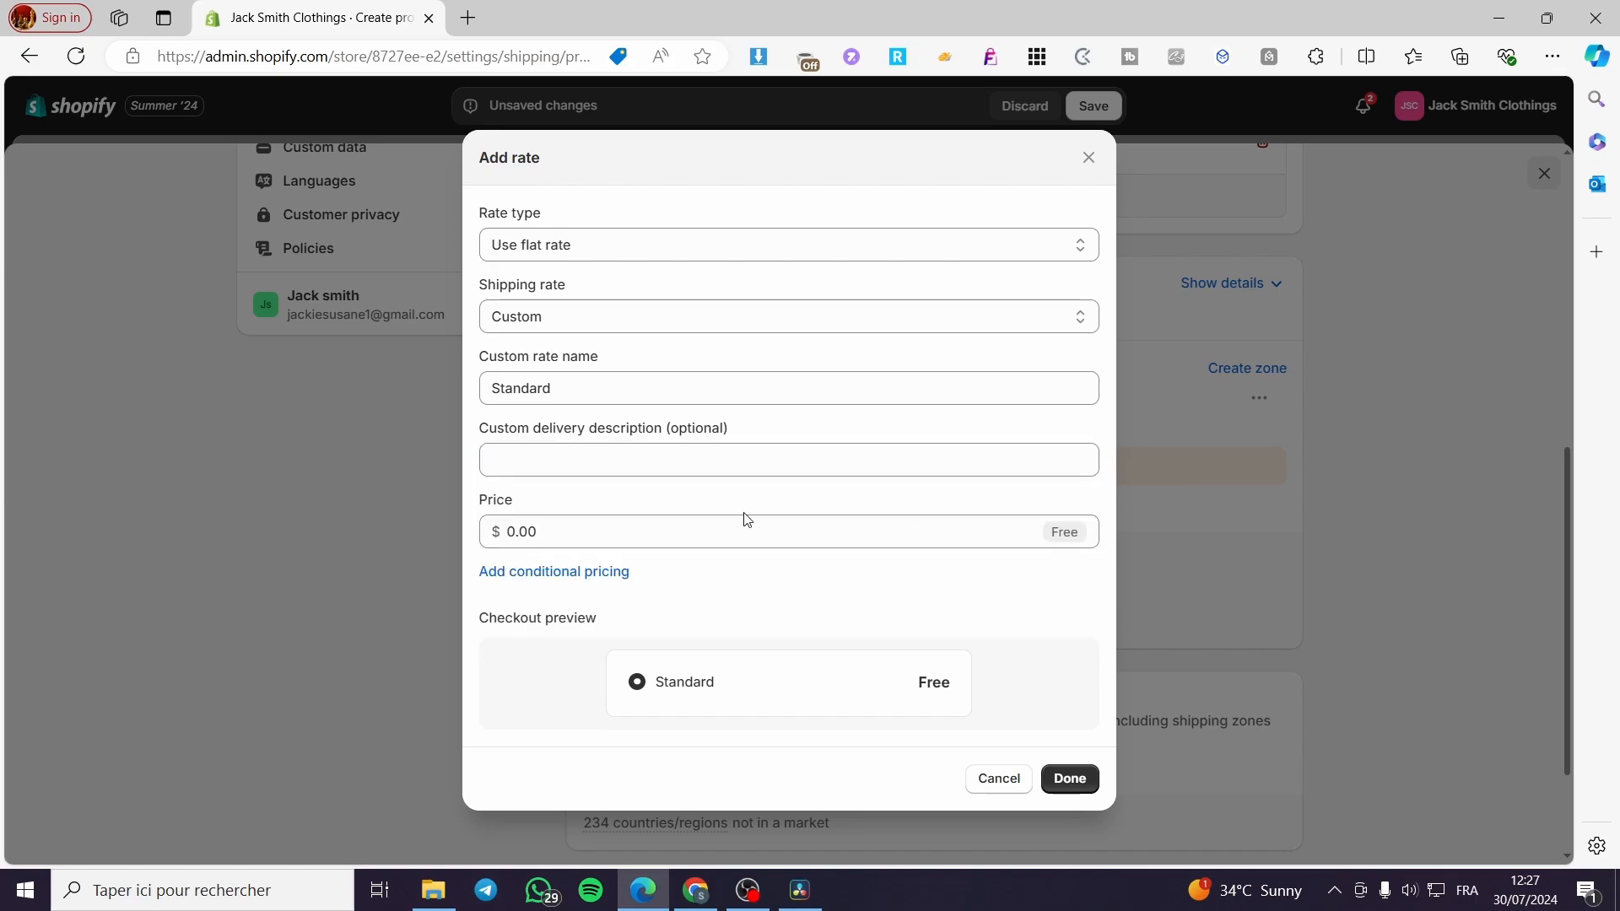
Set the Standard rate's price to $25 and add the rate to the International zone
click(583, 529)
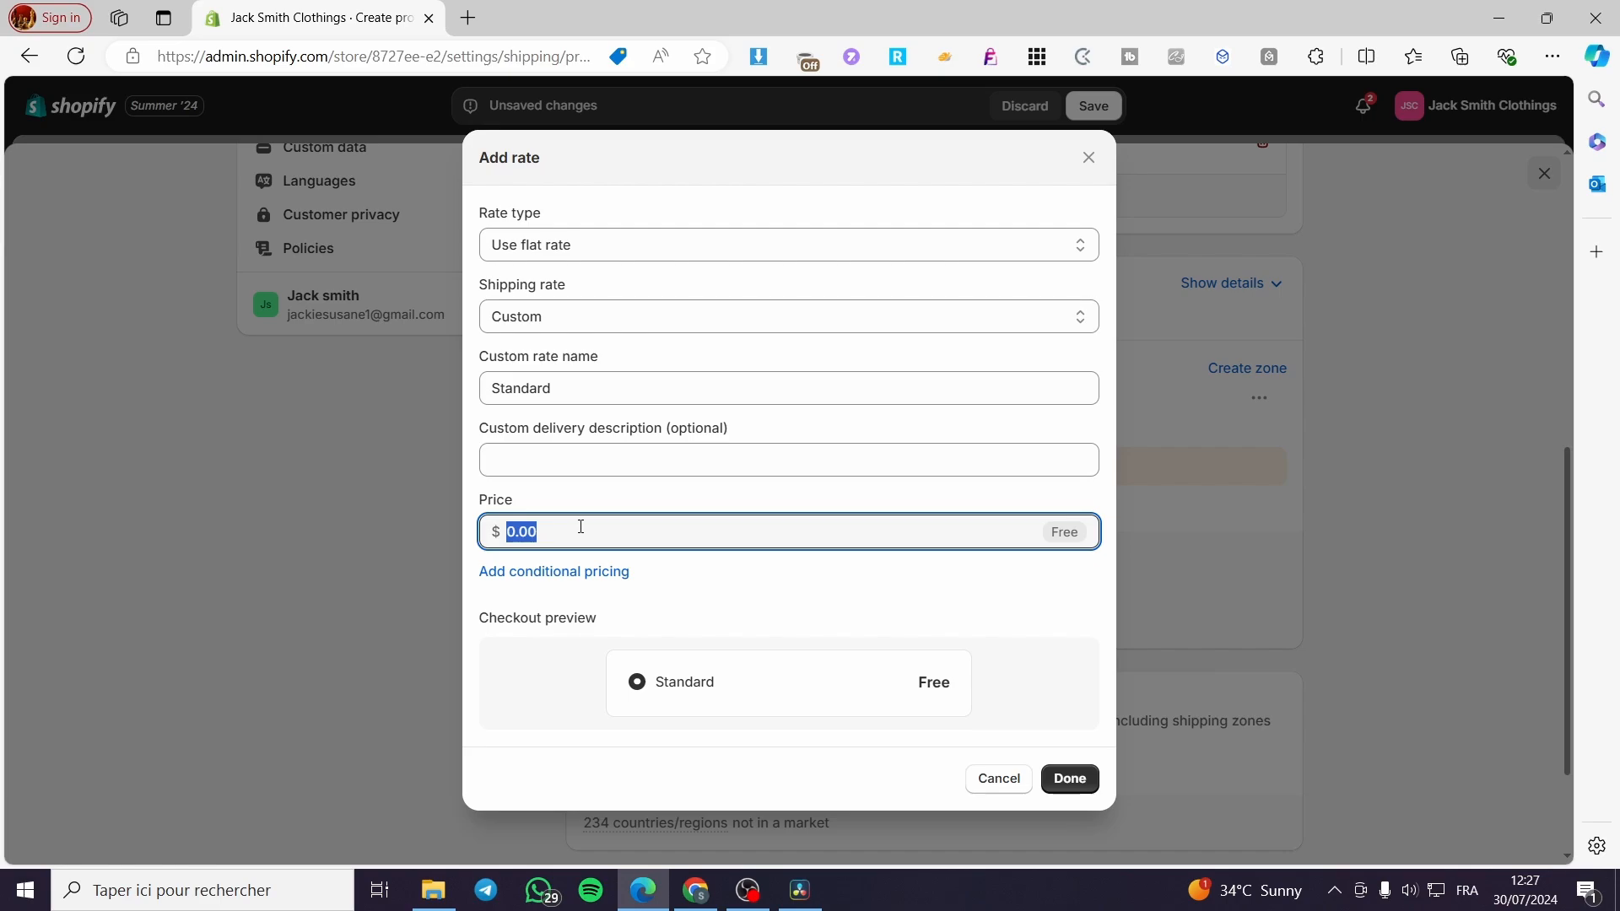
text(25)
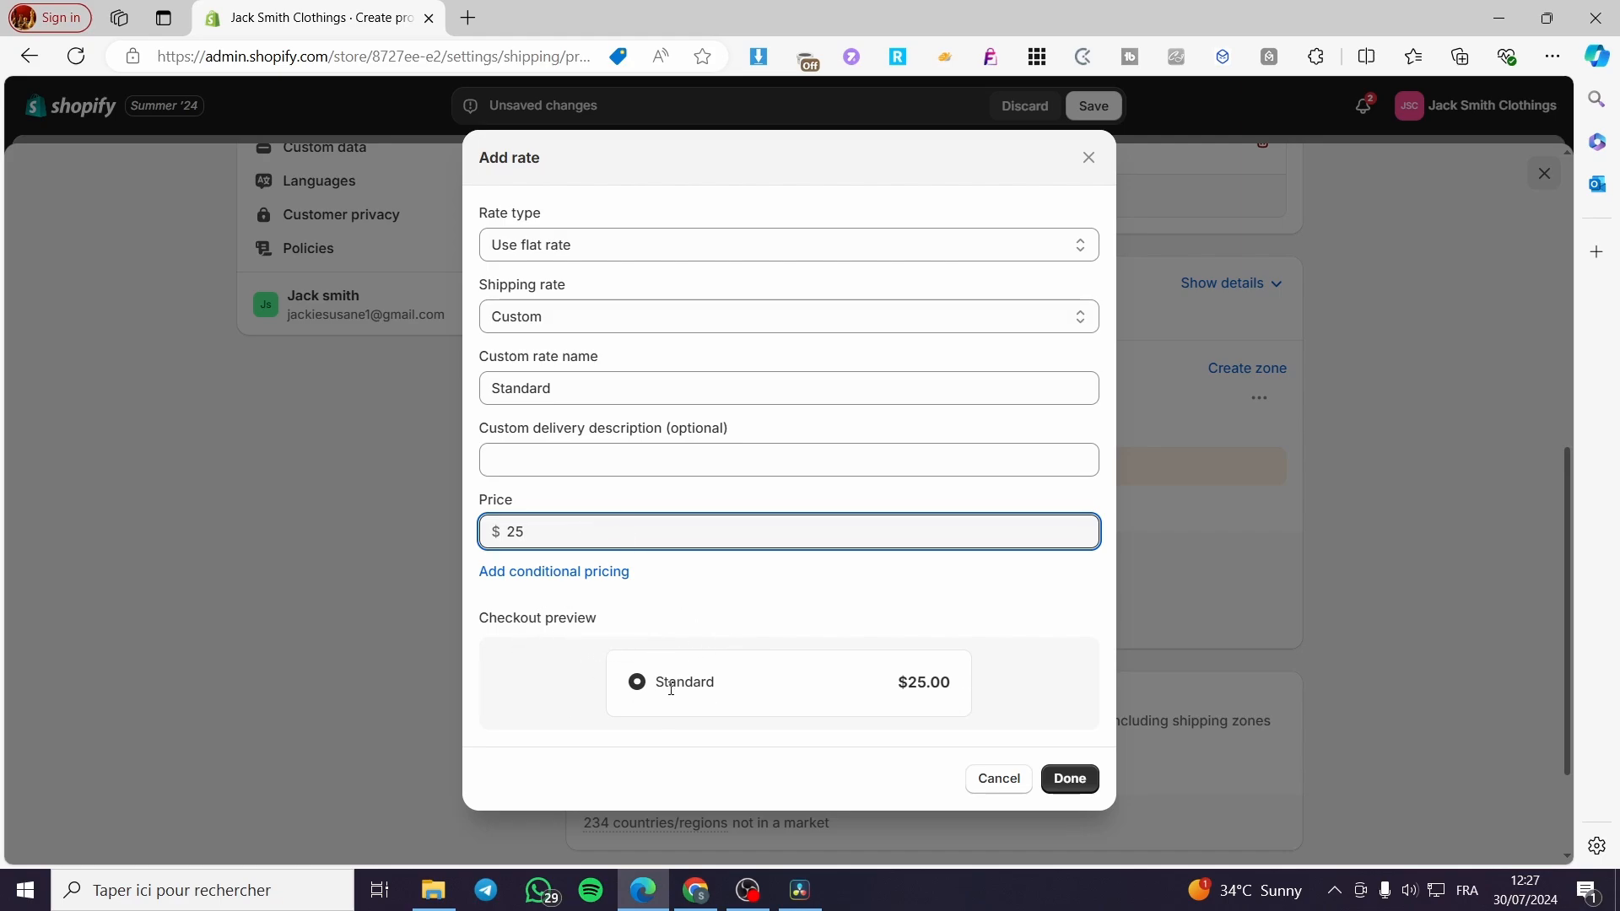
drag(953, 686, 680, 690)
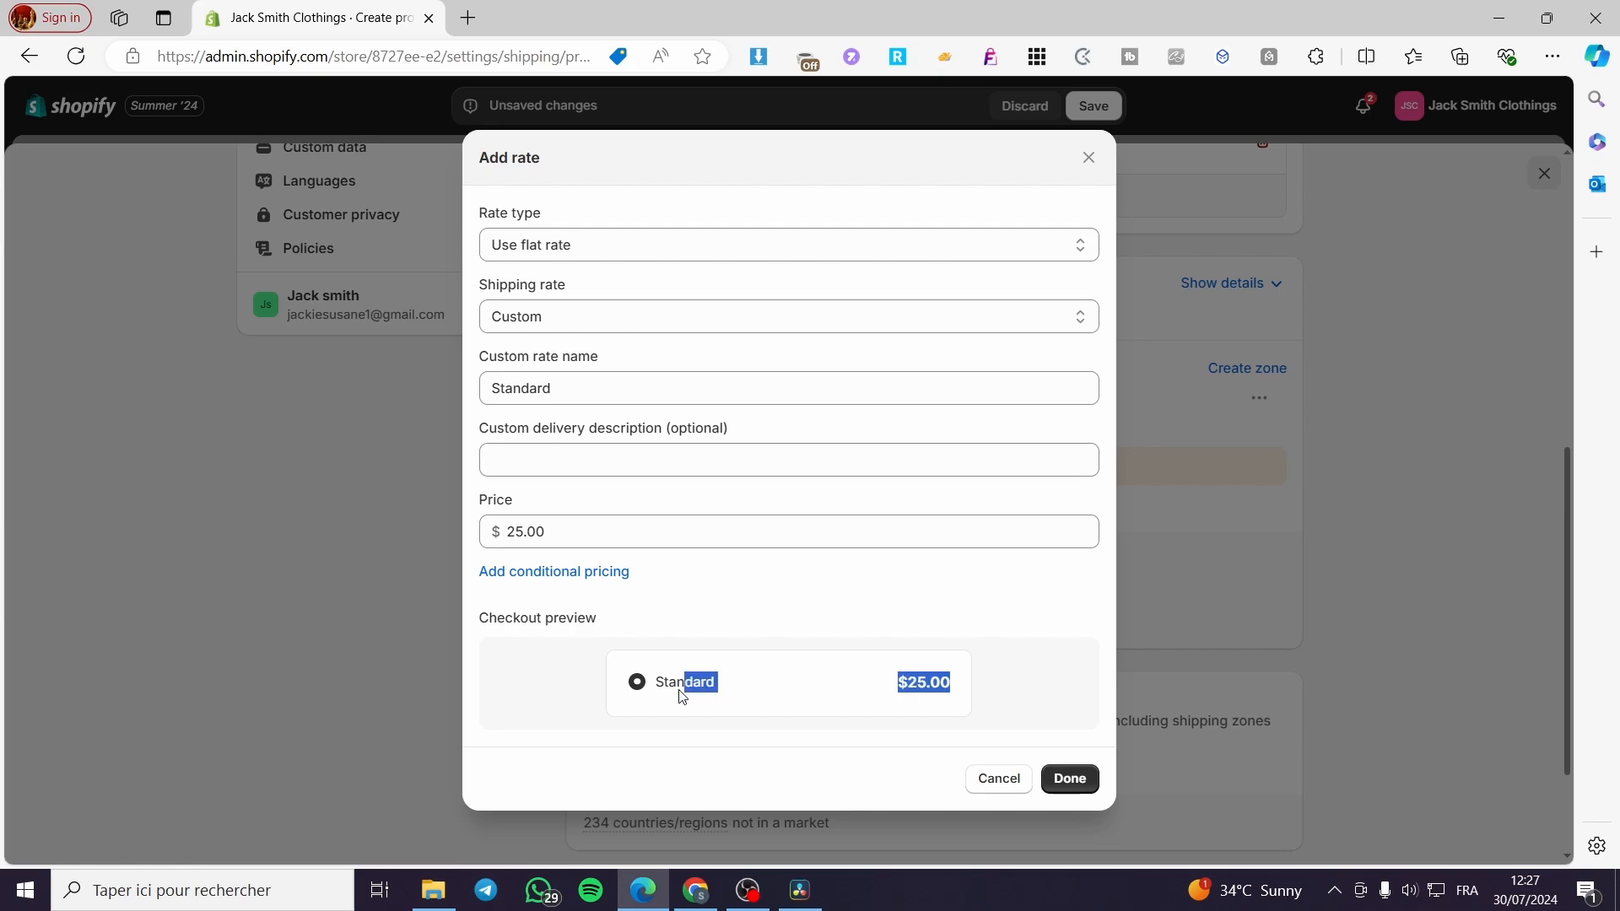
click(625, 690)
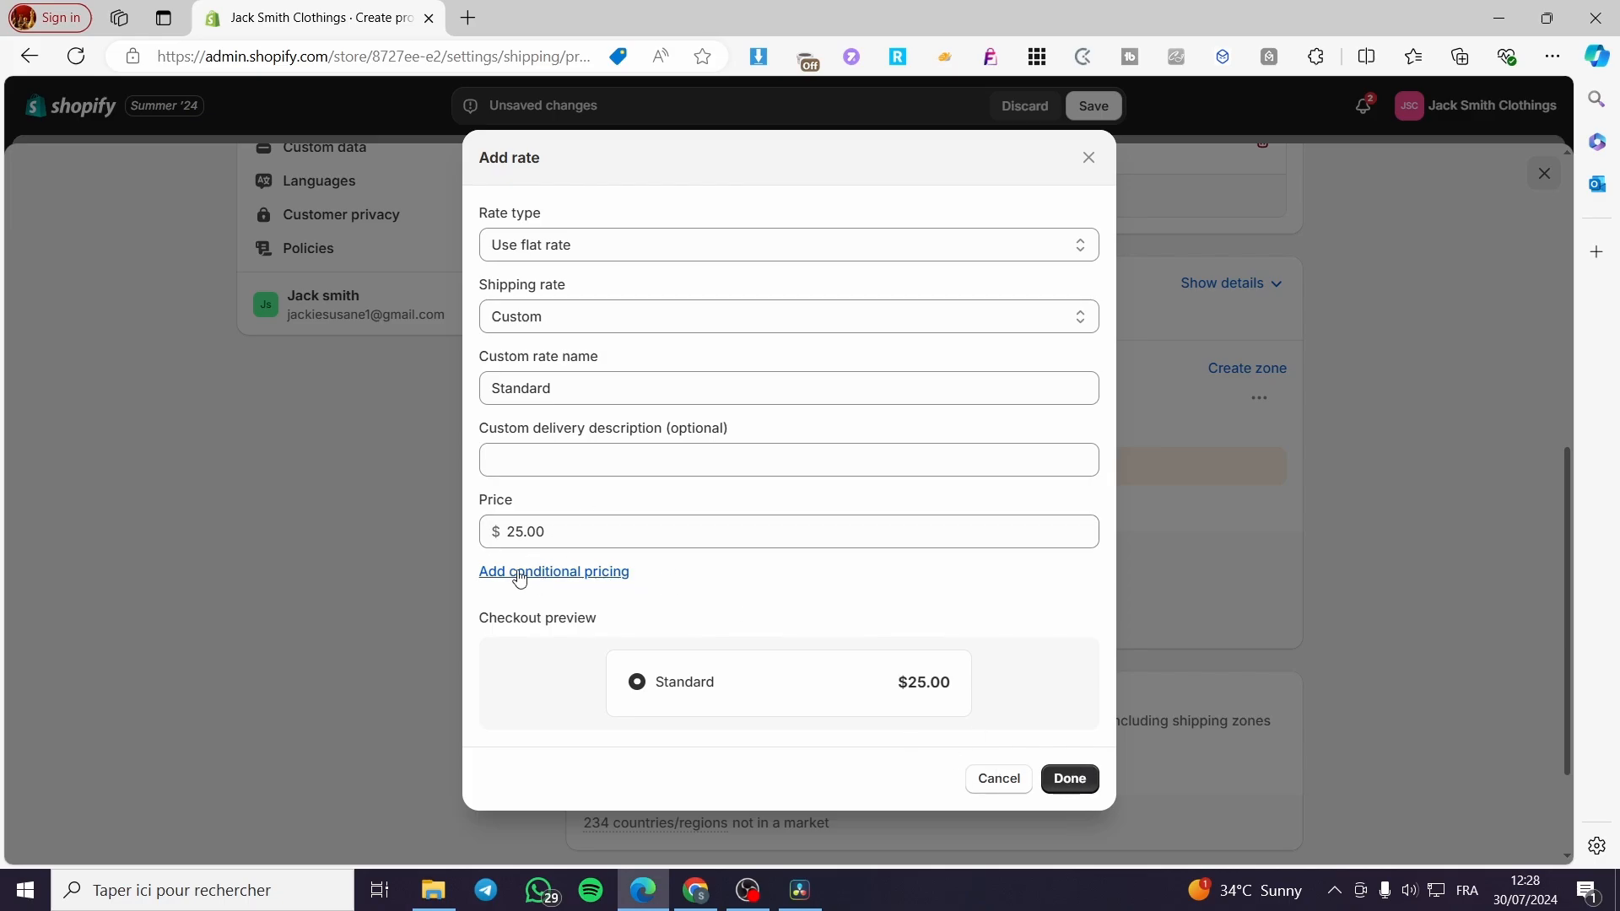
click(1070, 778)
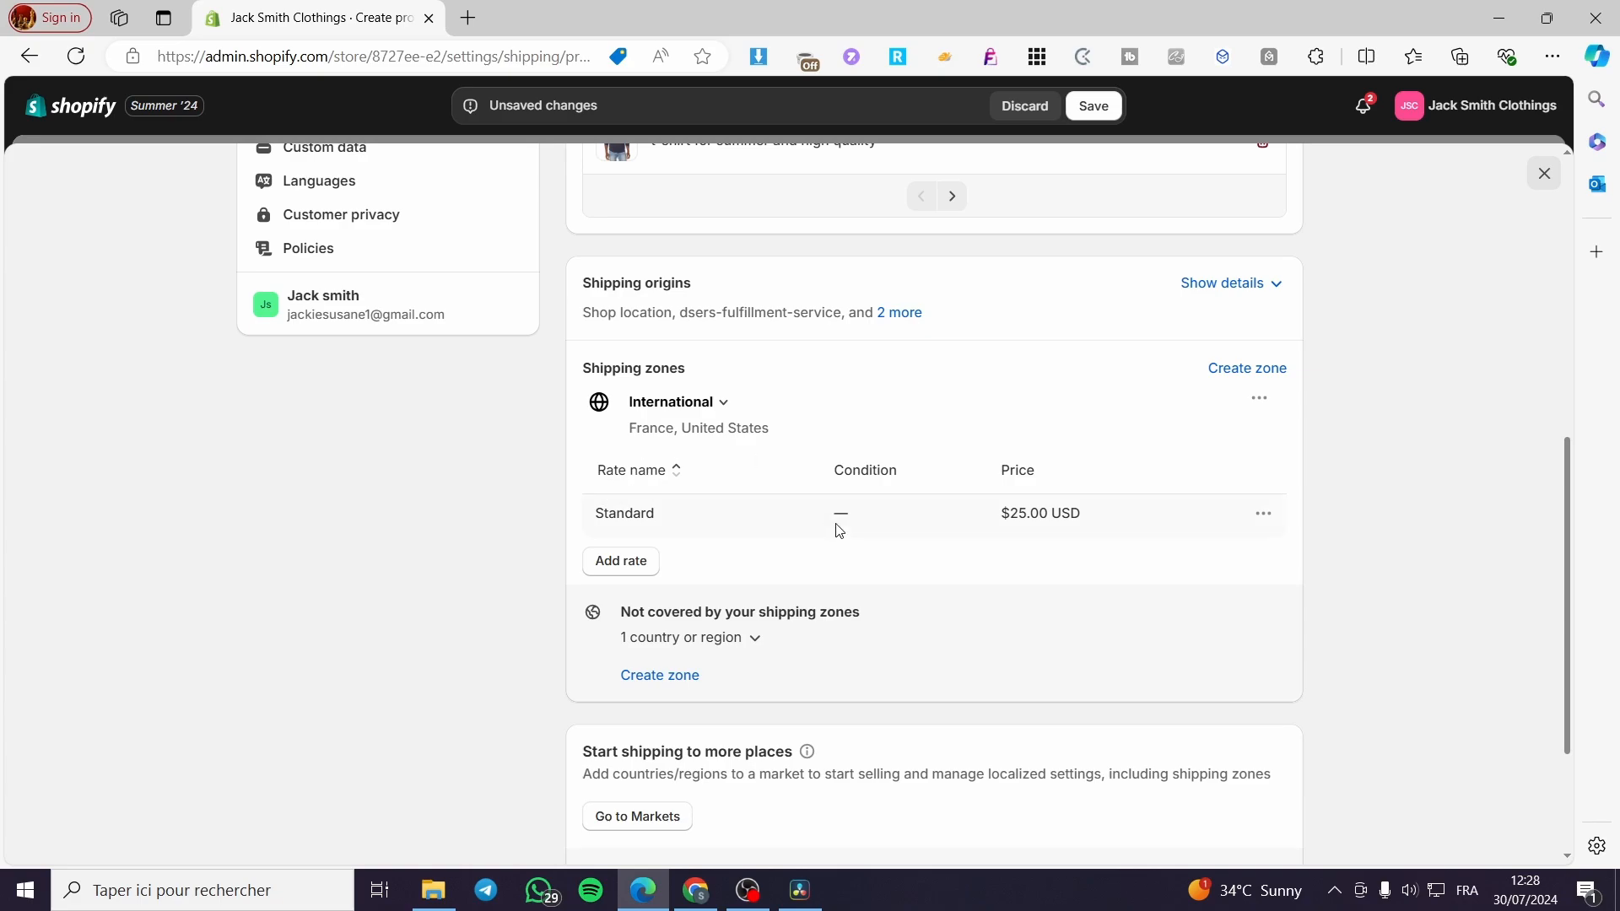
Go to the store's markets and examine the options for adding a market, without adding one
scroll(684, 614, down, 3)
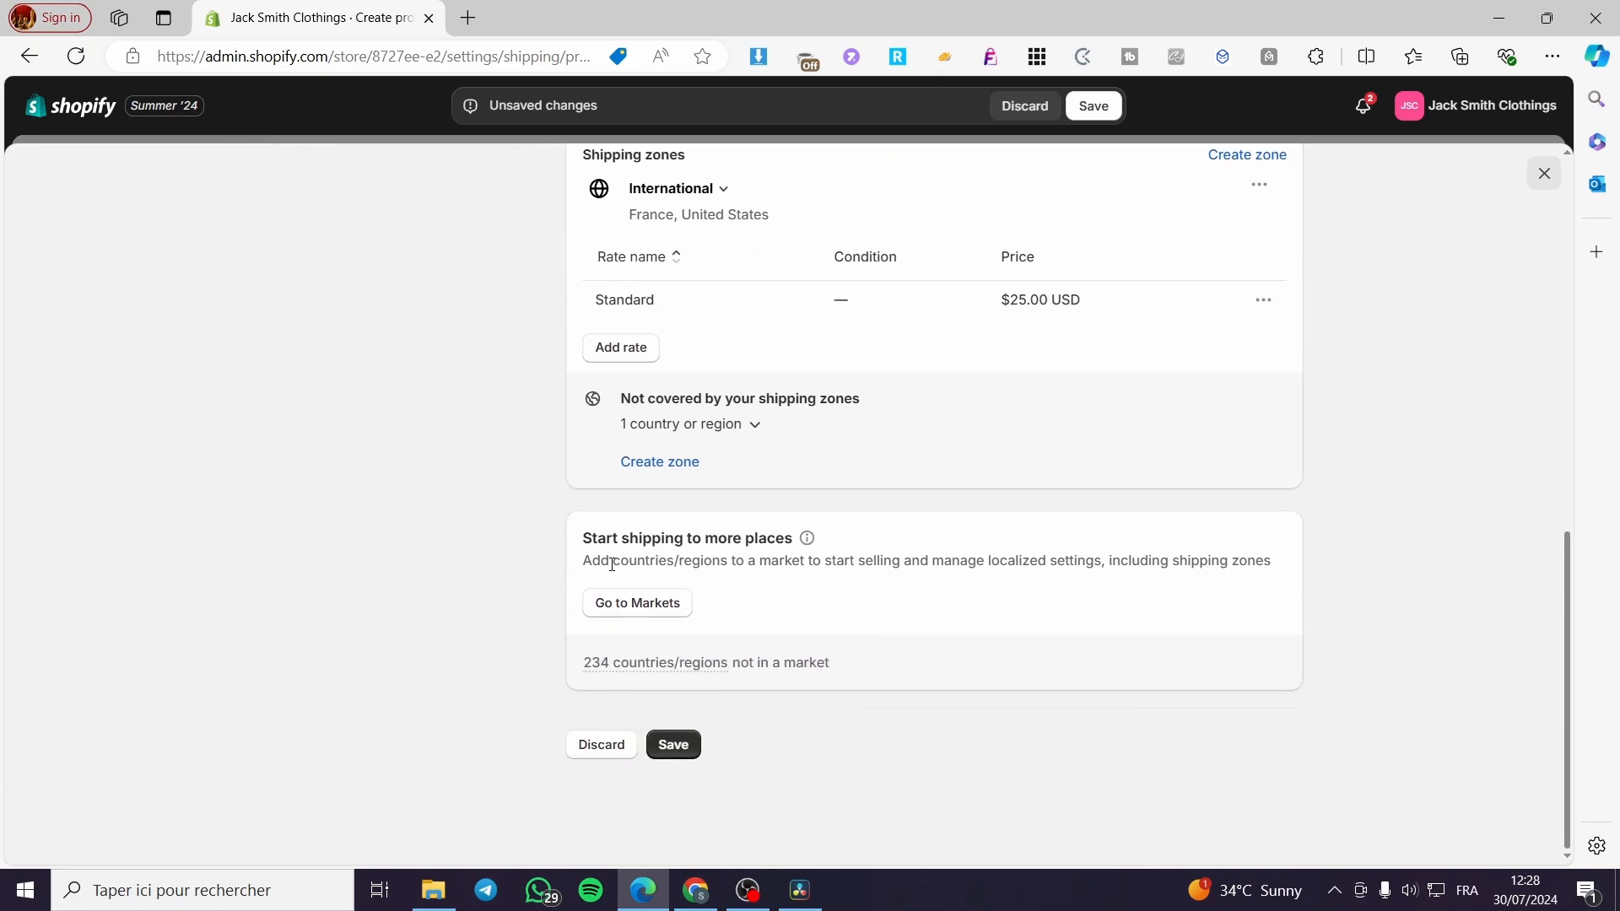
click(624, 605)
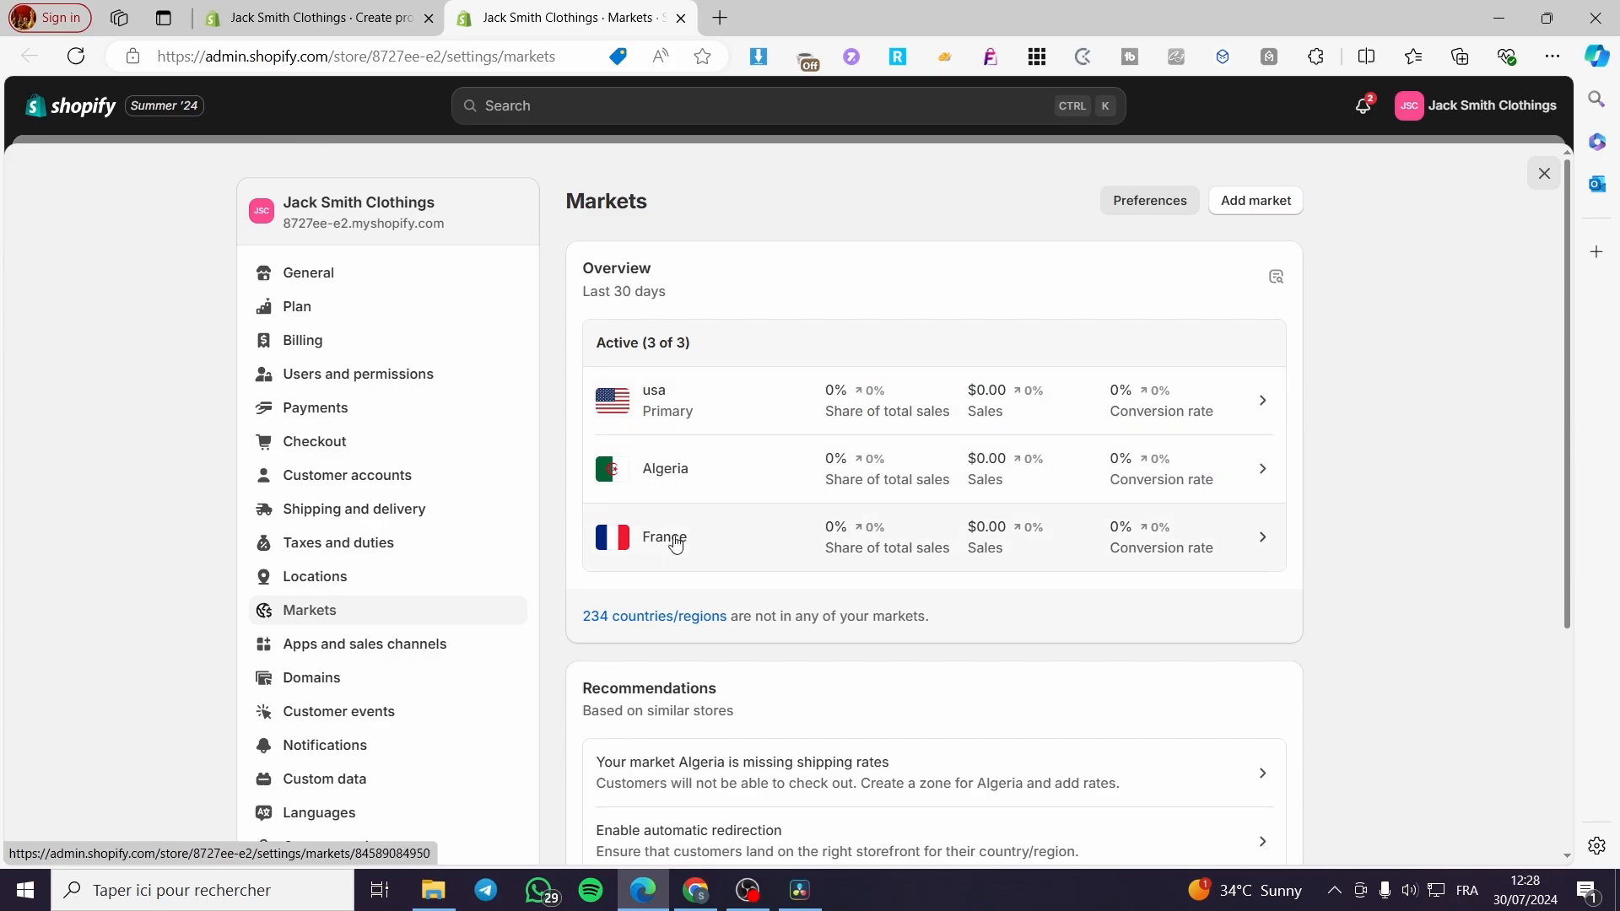
click(1251, 206)
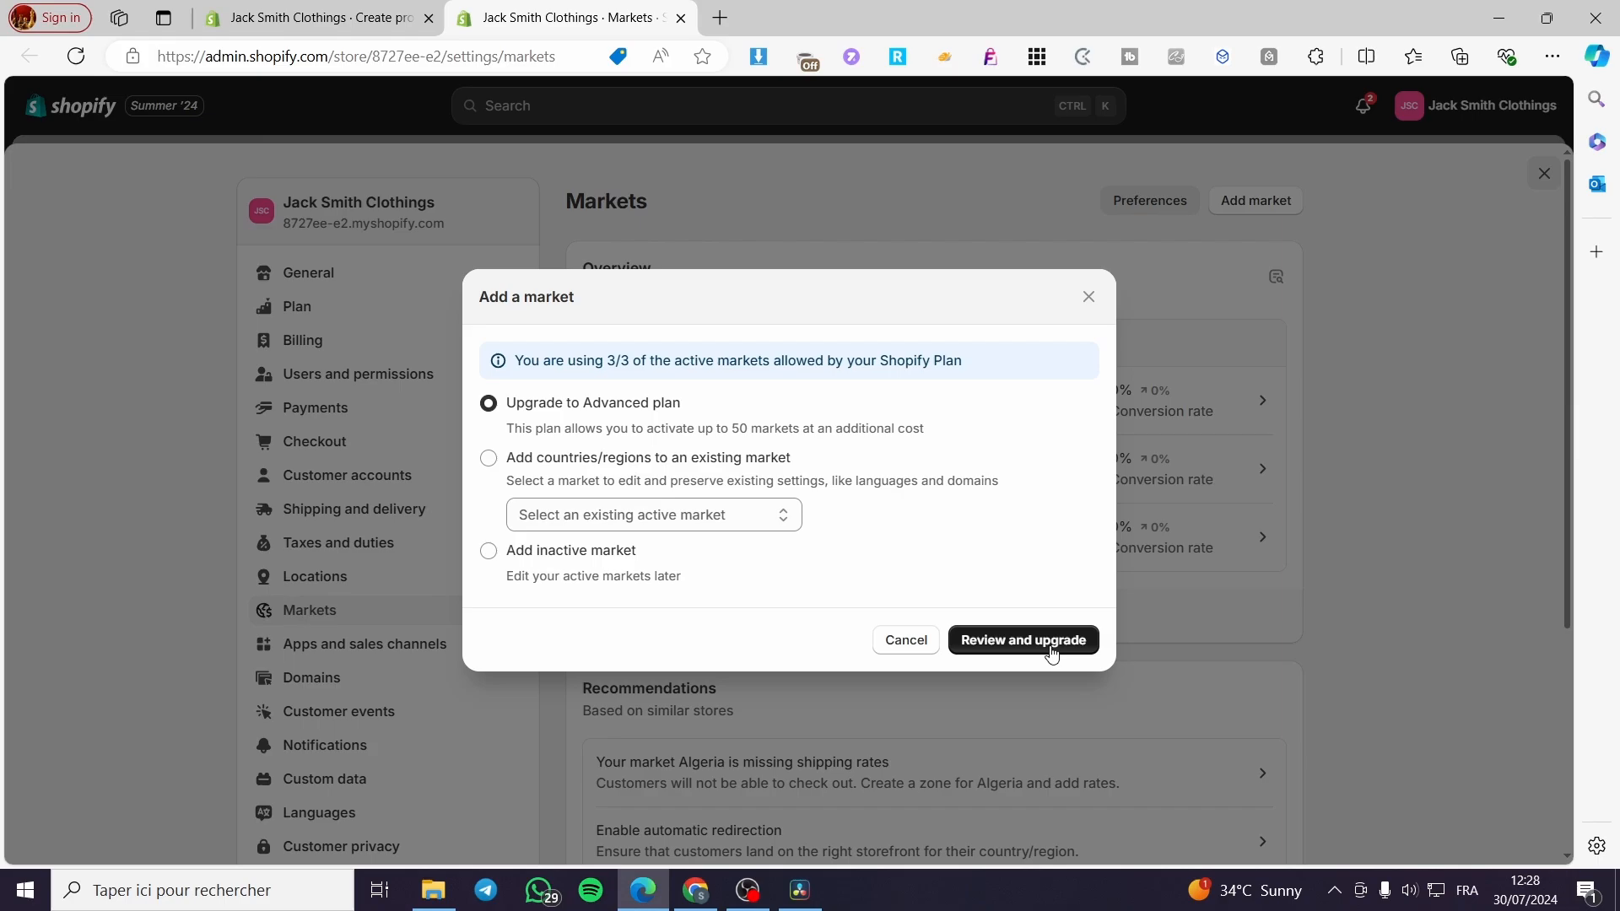
click(1089, 298)
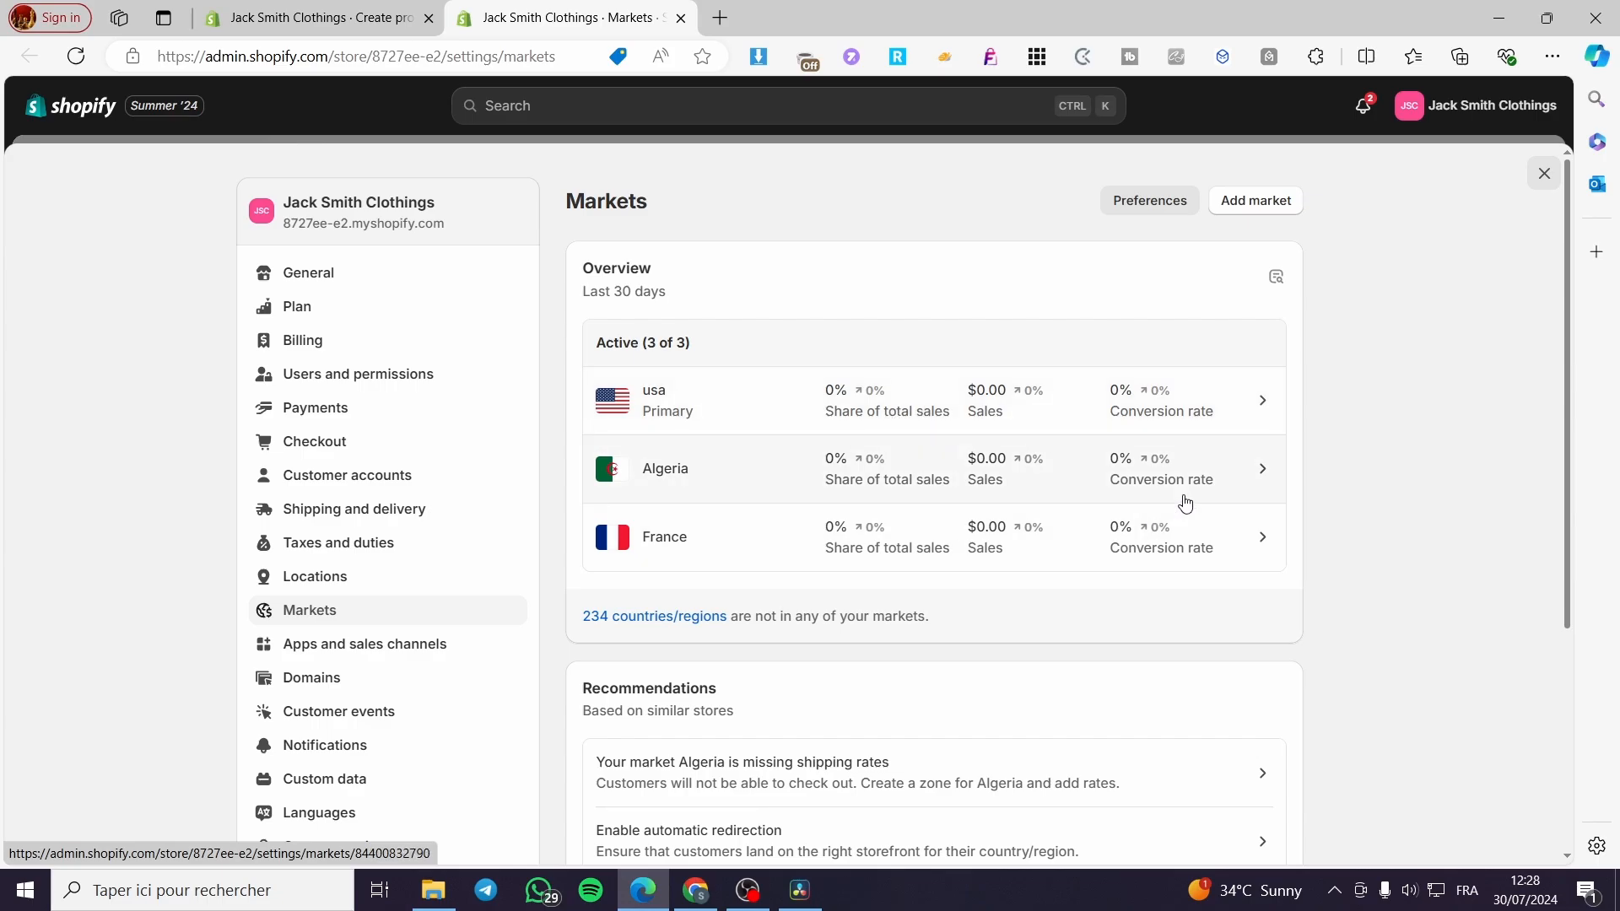
click(1280, 204)
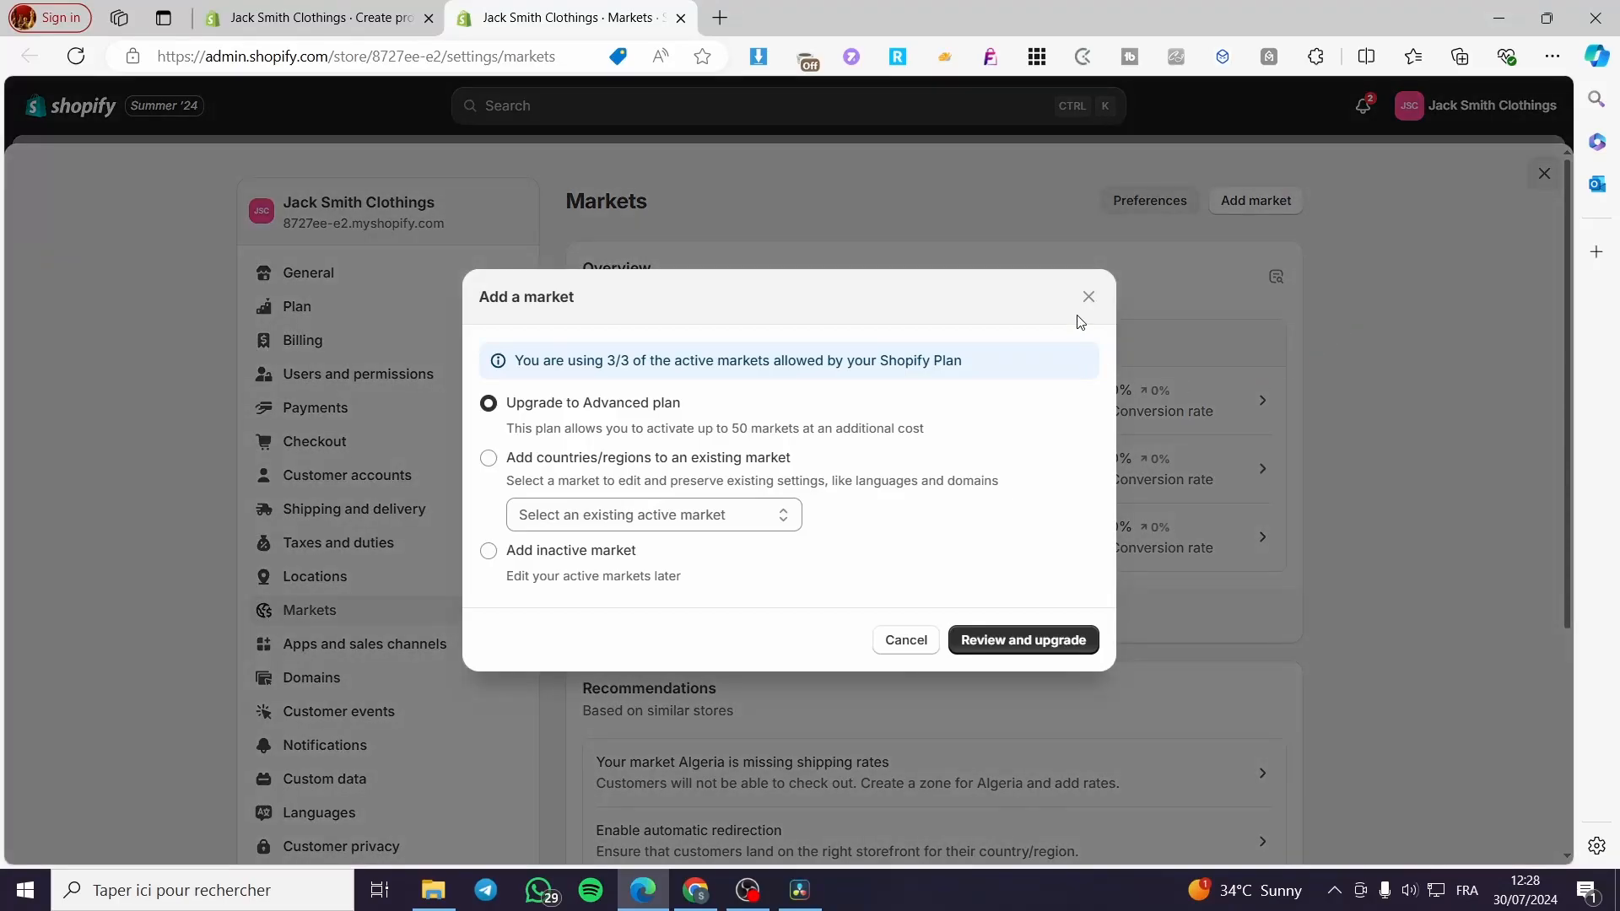
click(1089, 297)
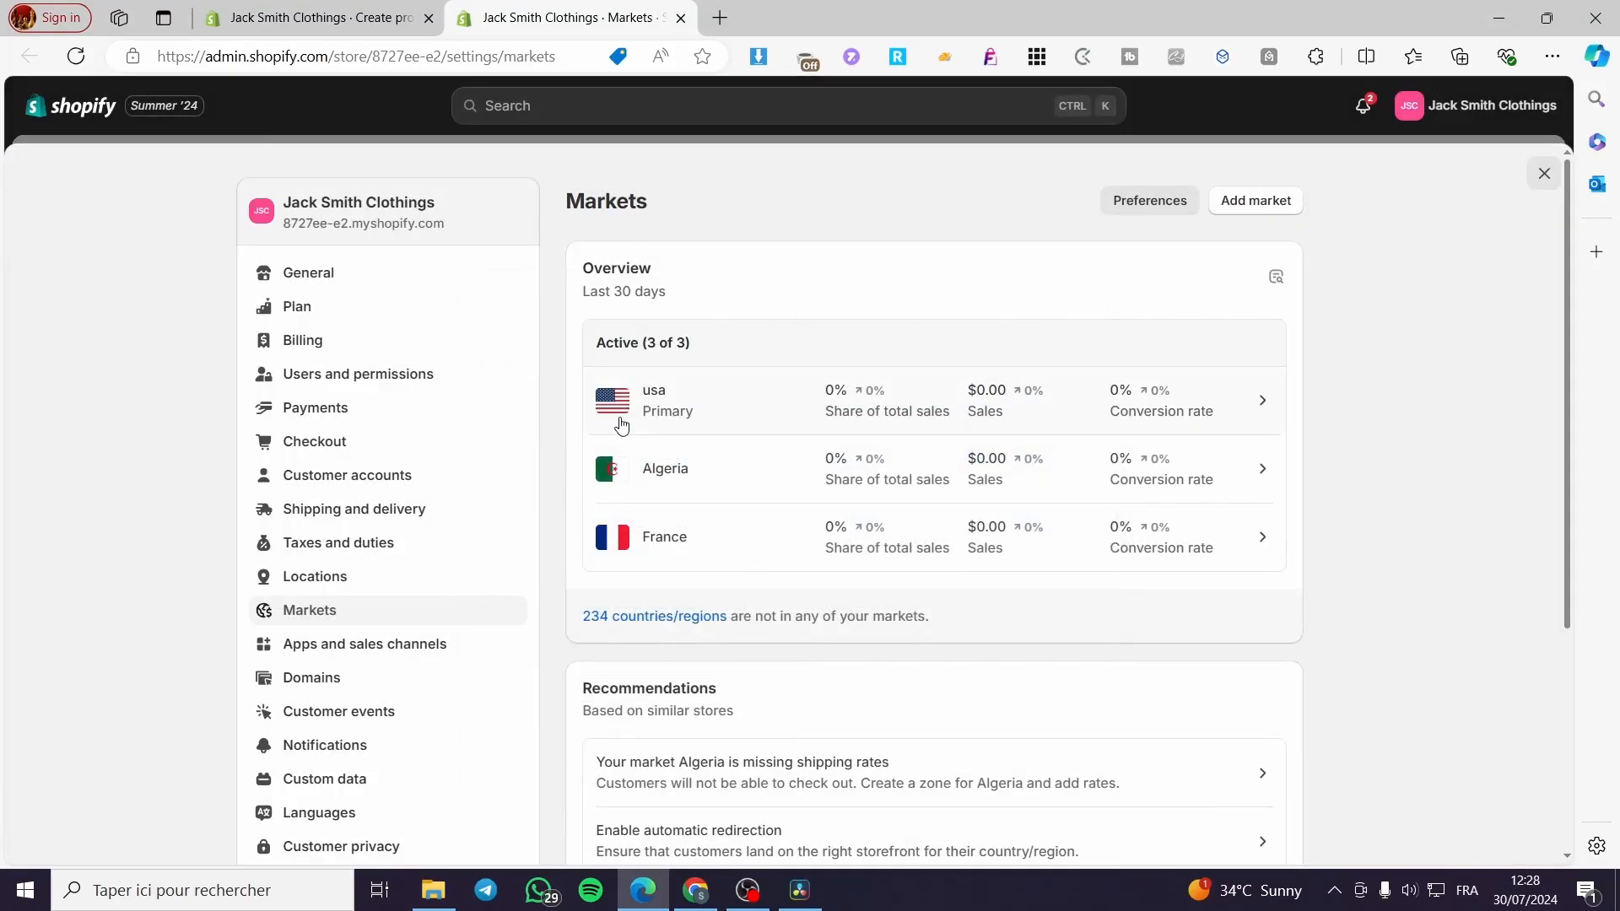
Look at the Algeria market and the additional actions available for it, then return to the markets overview
click(1177, 460)
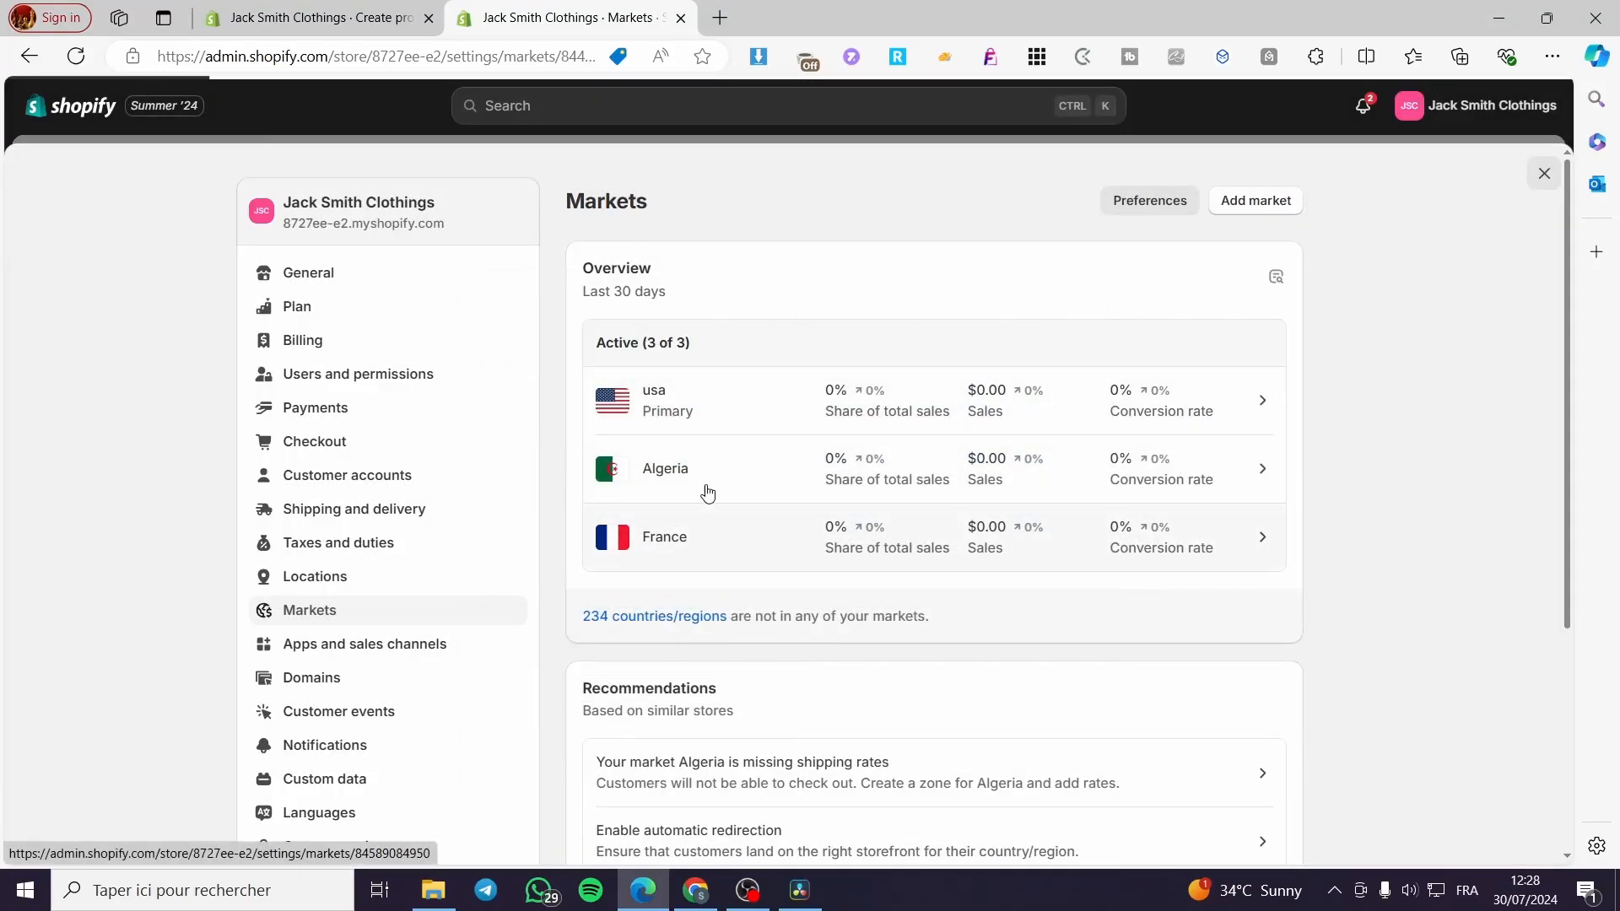
click(1183, 202)
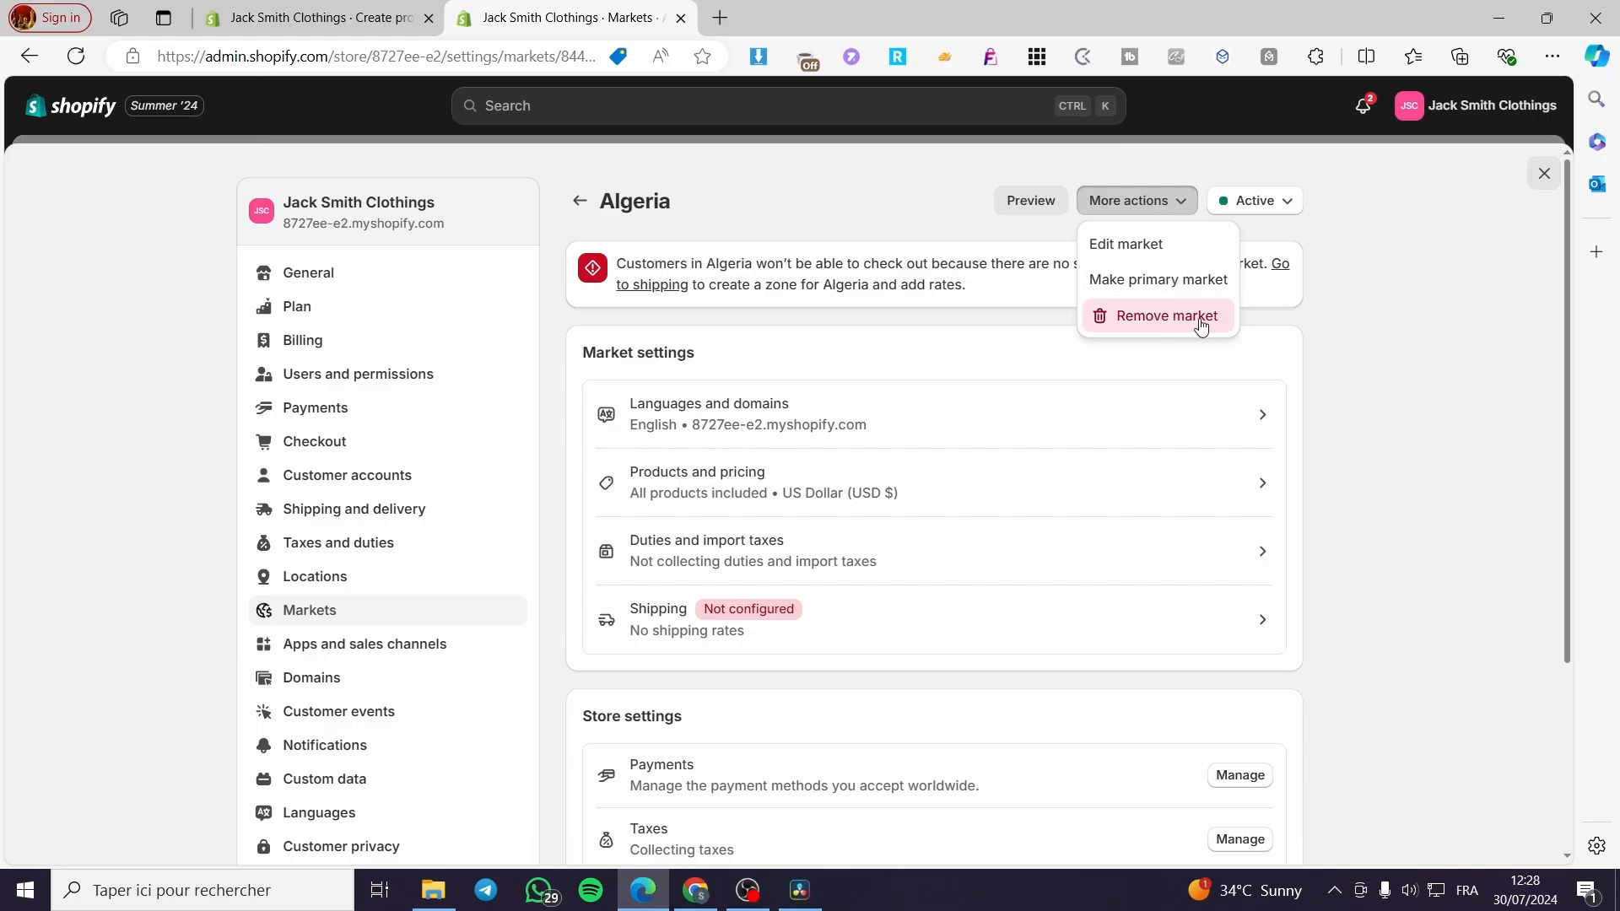
click(579, 201)
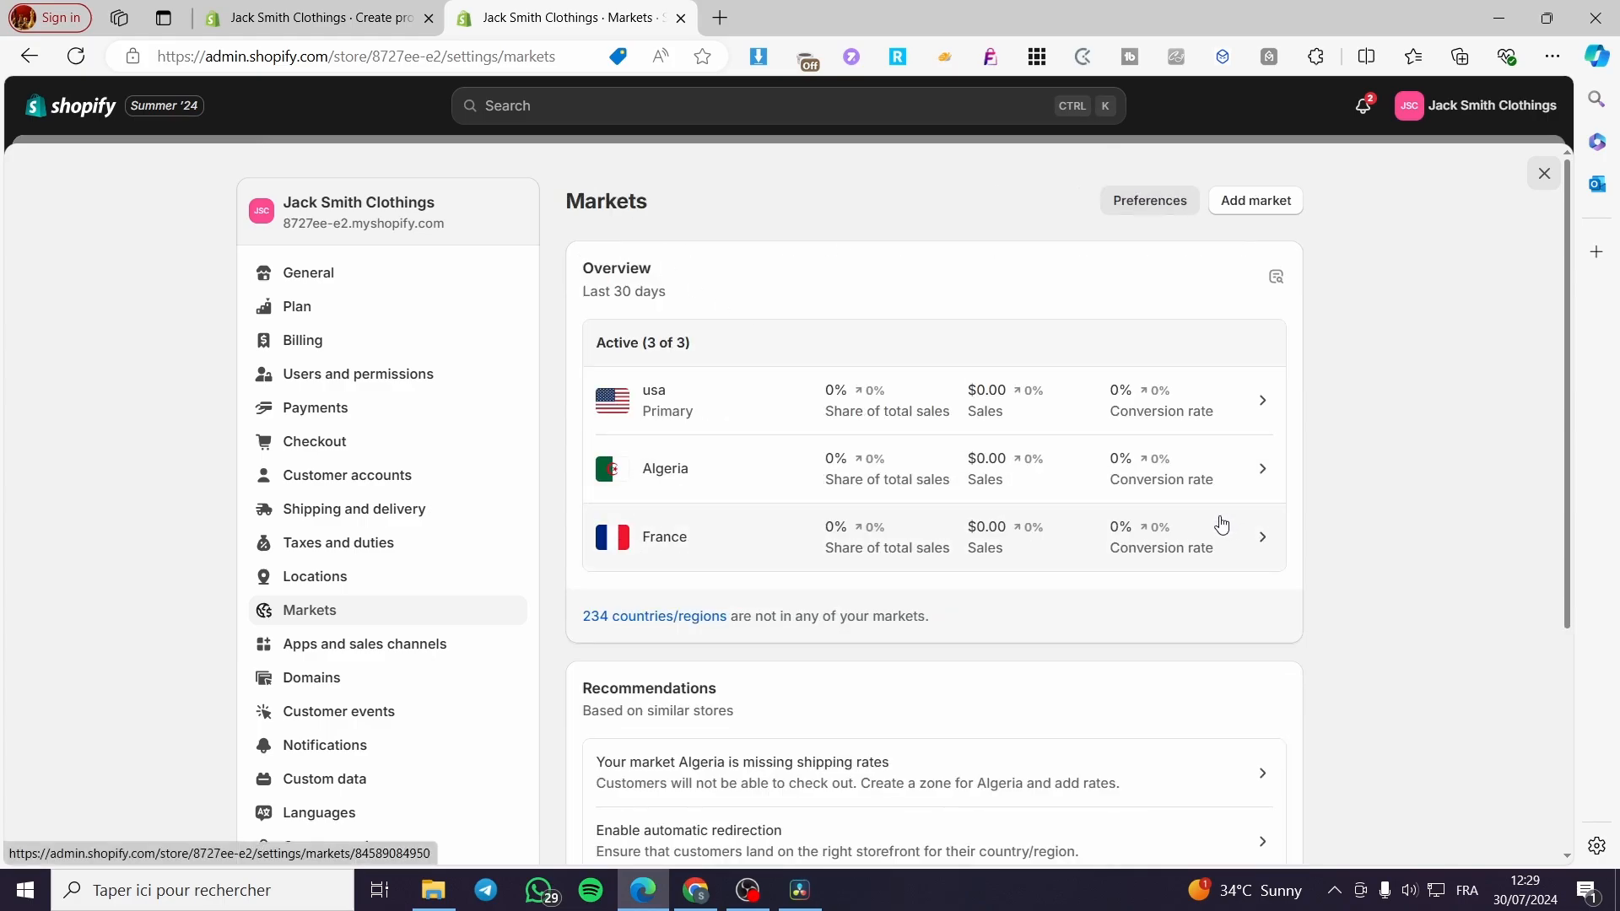
Review the store's locations and markets once more, then return to the admin home page
click(311, 581)
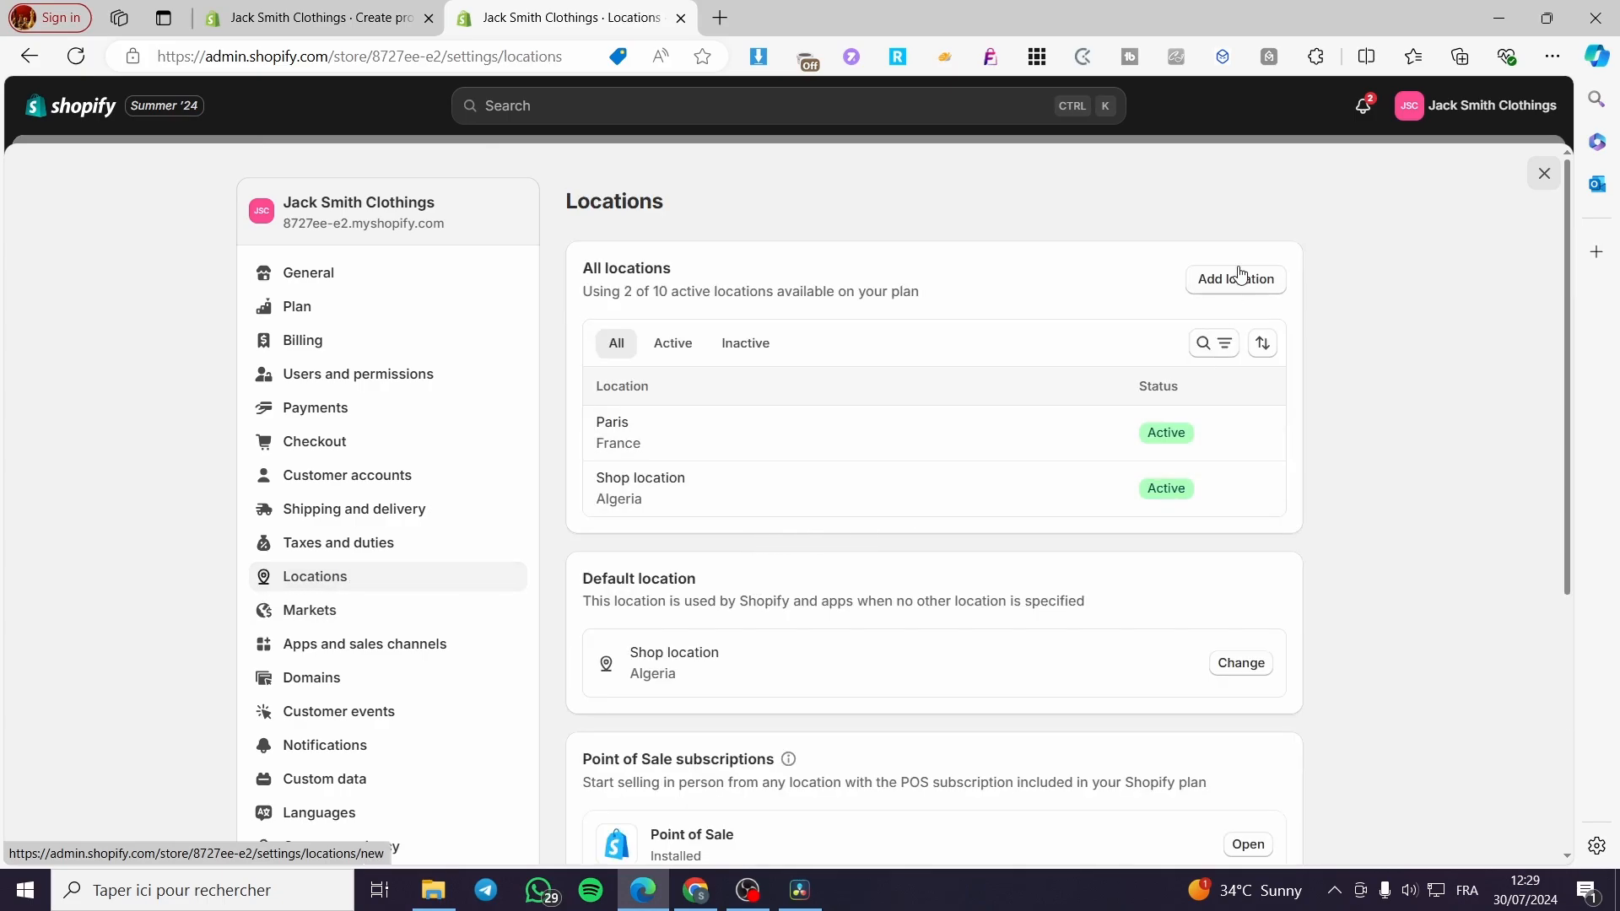
click(310, 613)
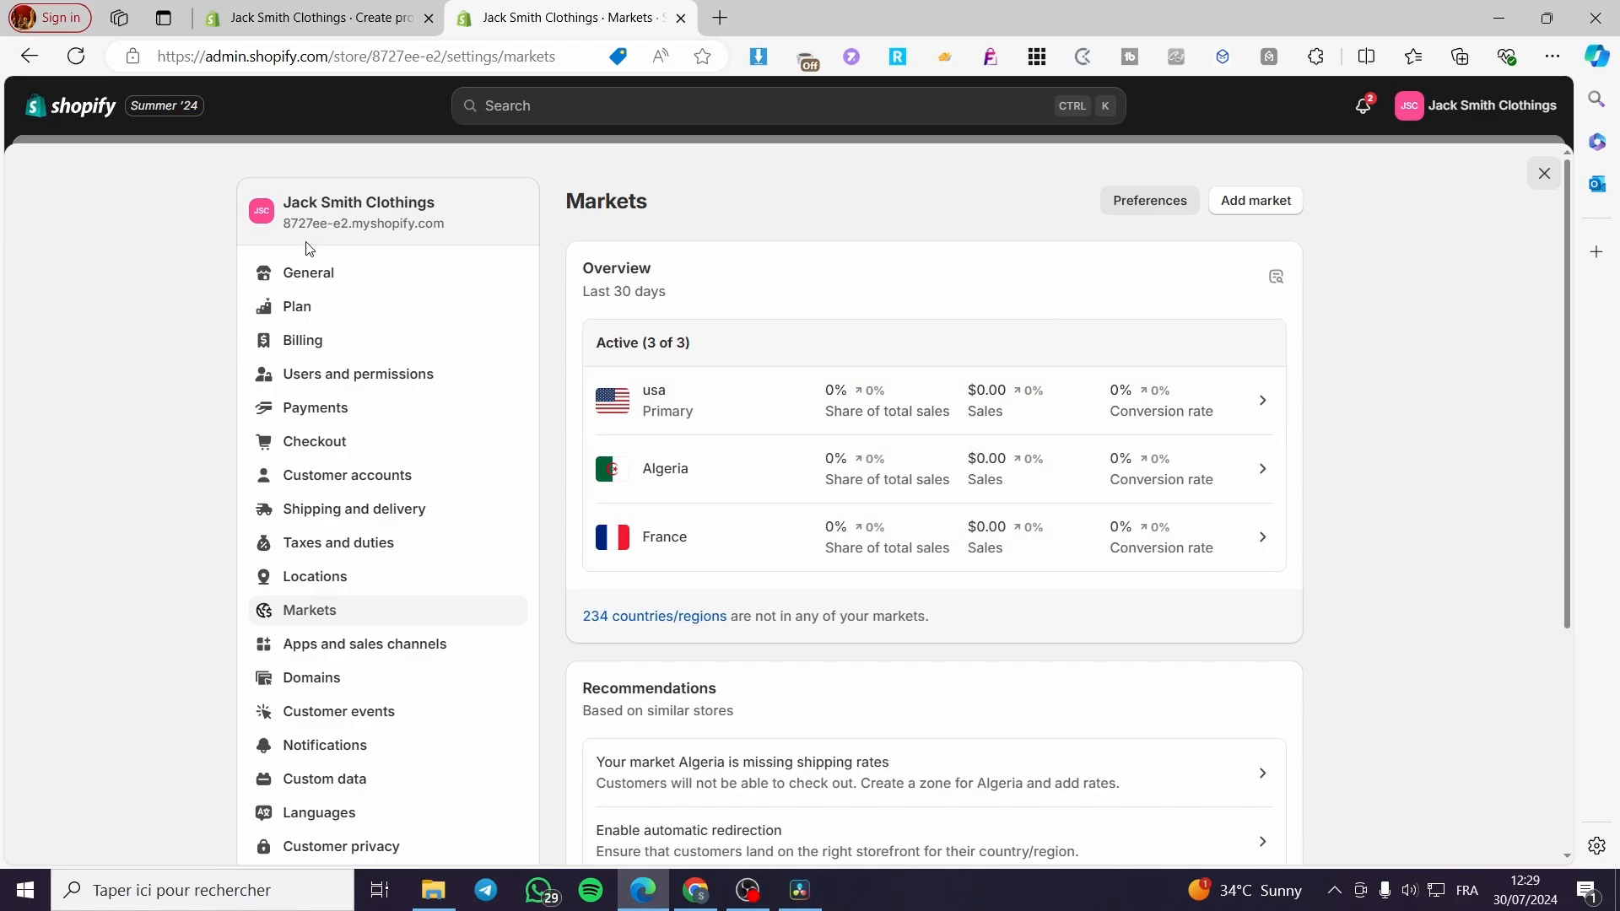
click(70, 112)
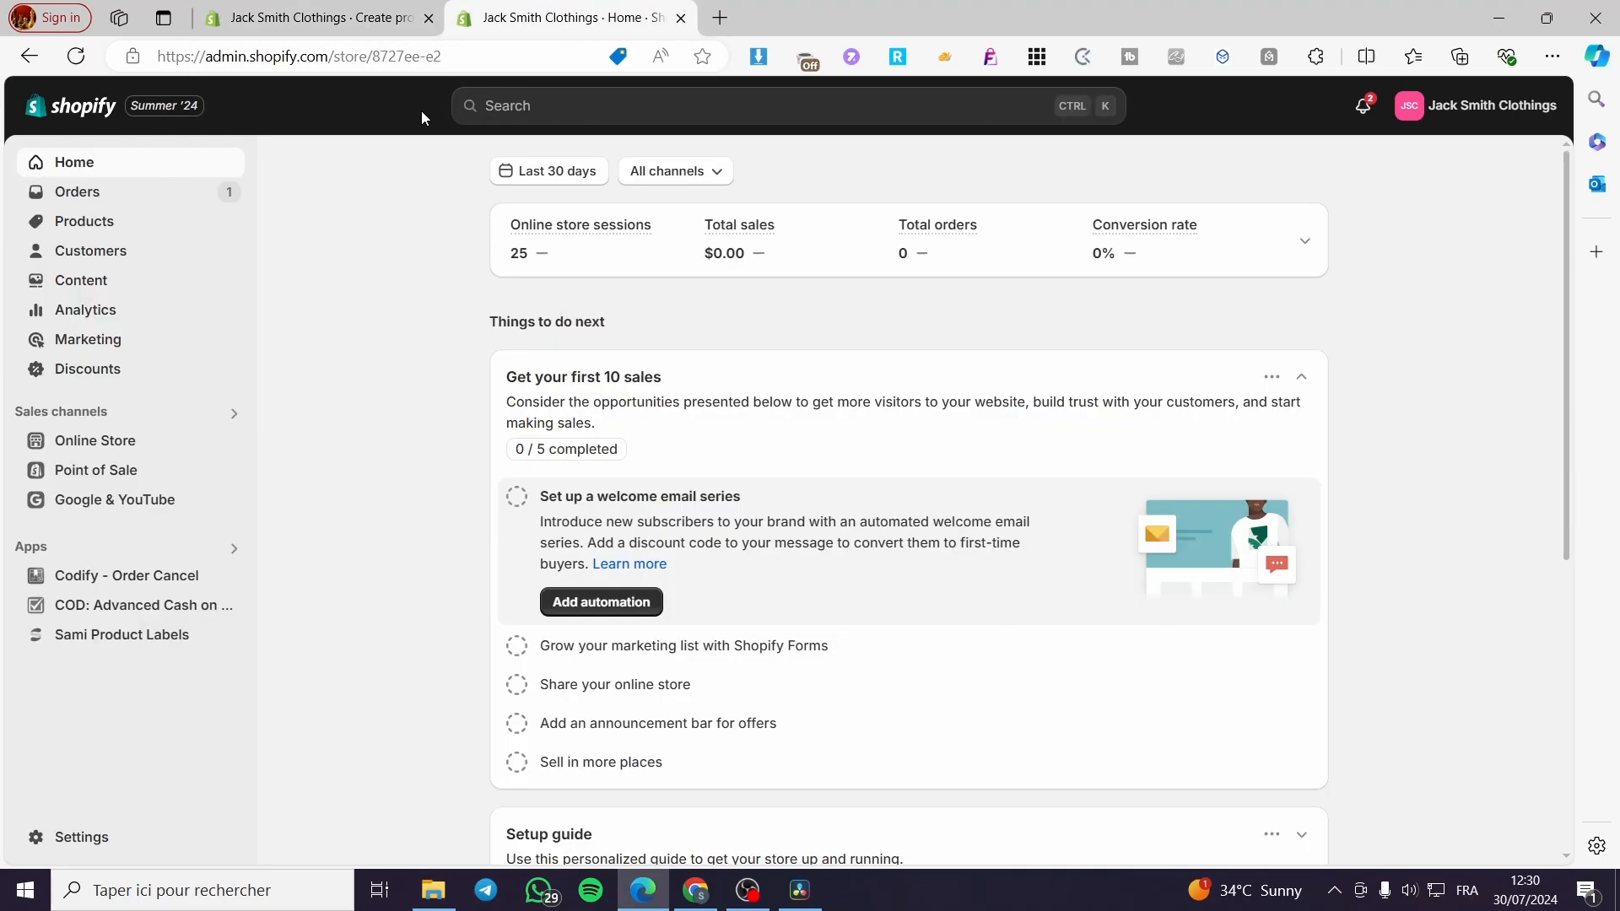
View the t-shirt product on the online store and proceed from the cart to checkout
click(89, 228)
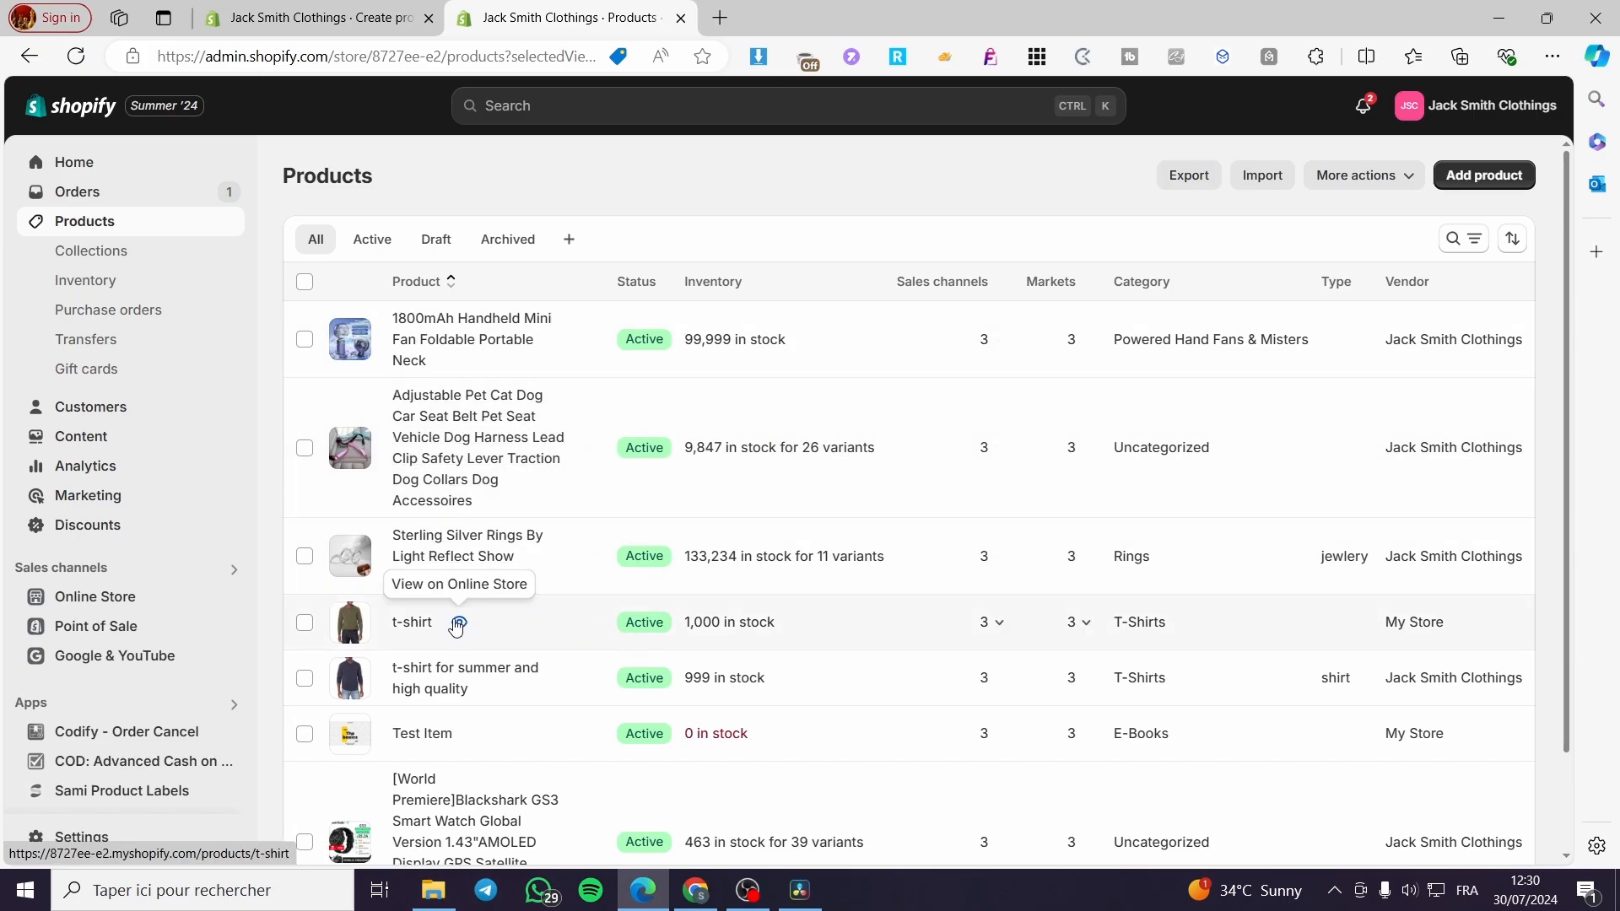
click(460, 626)
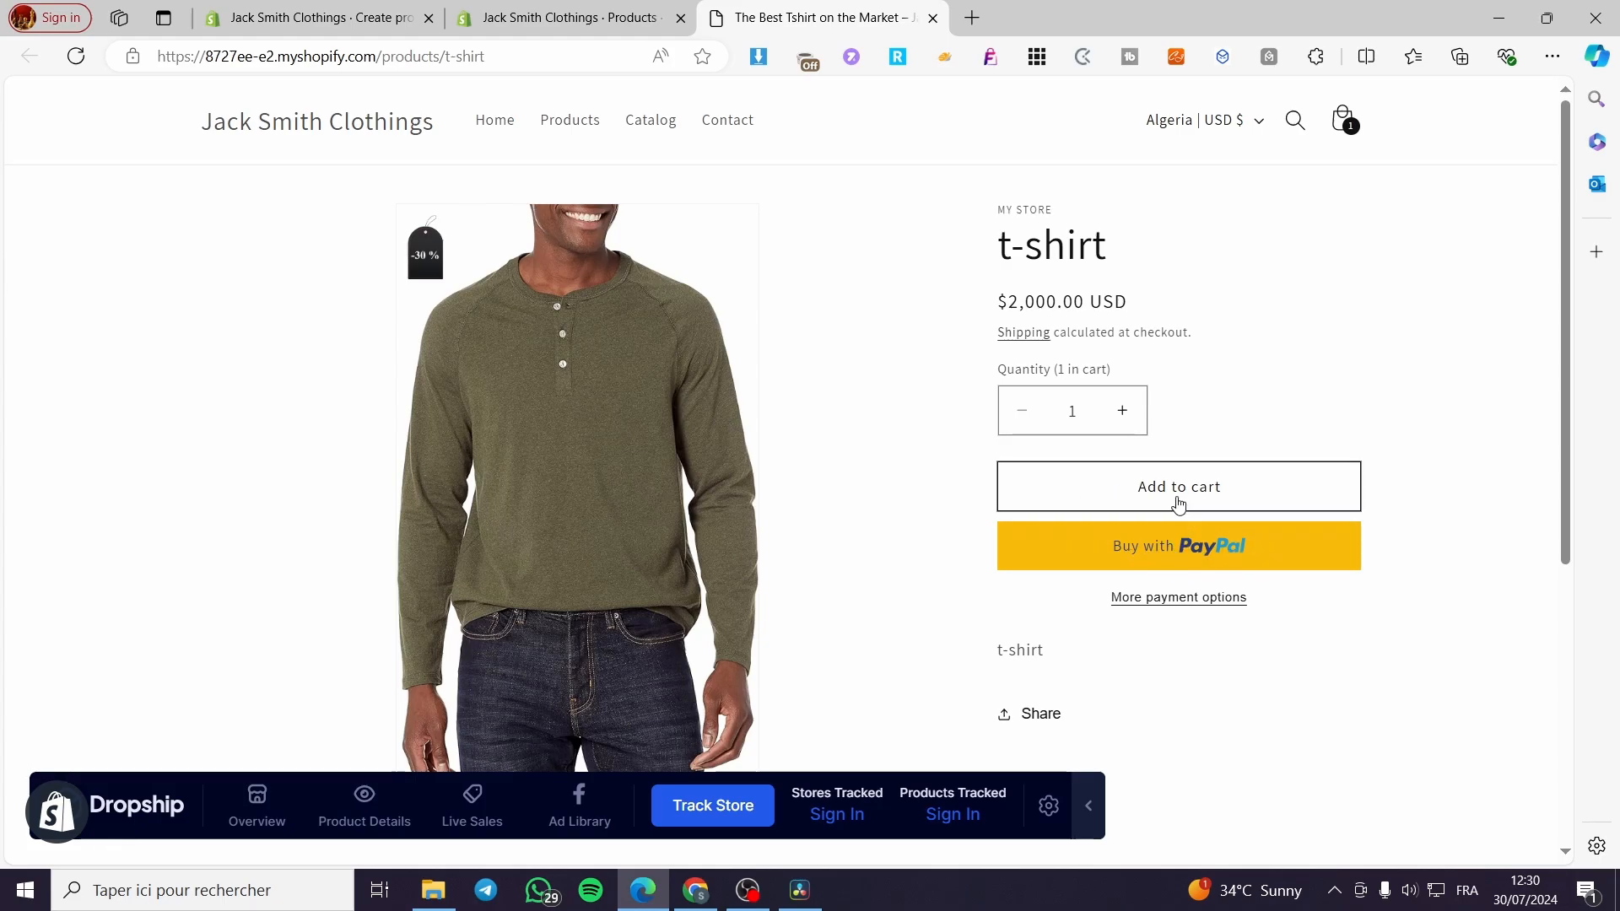
click(1359, 118)
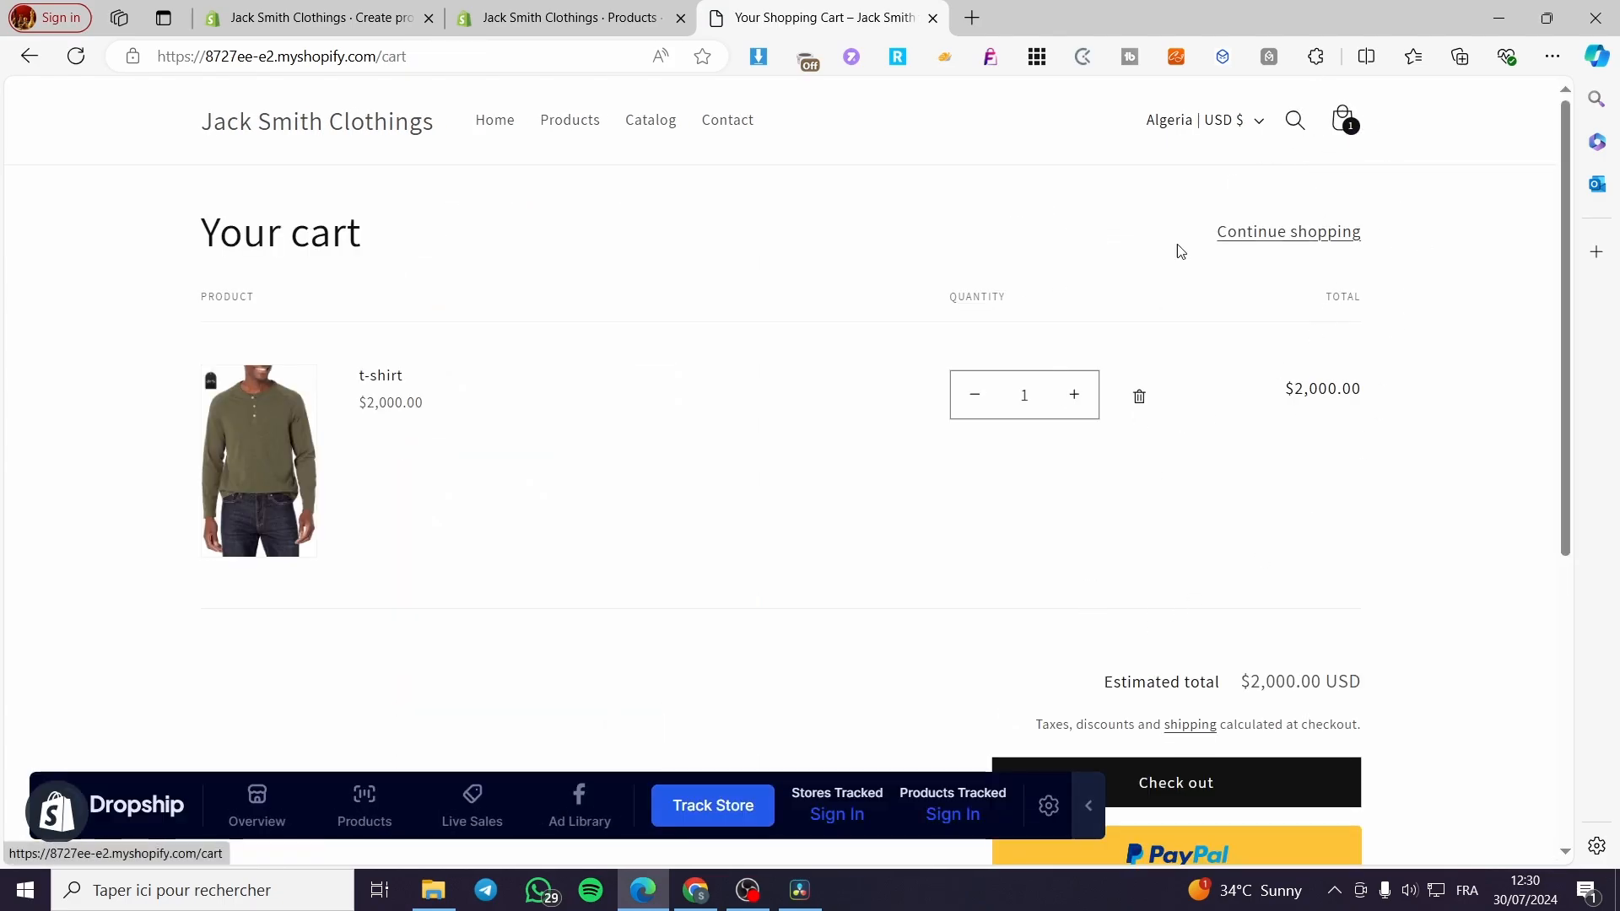
click(1196, 789)
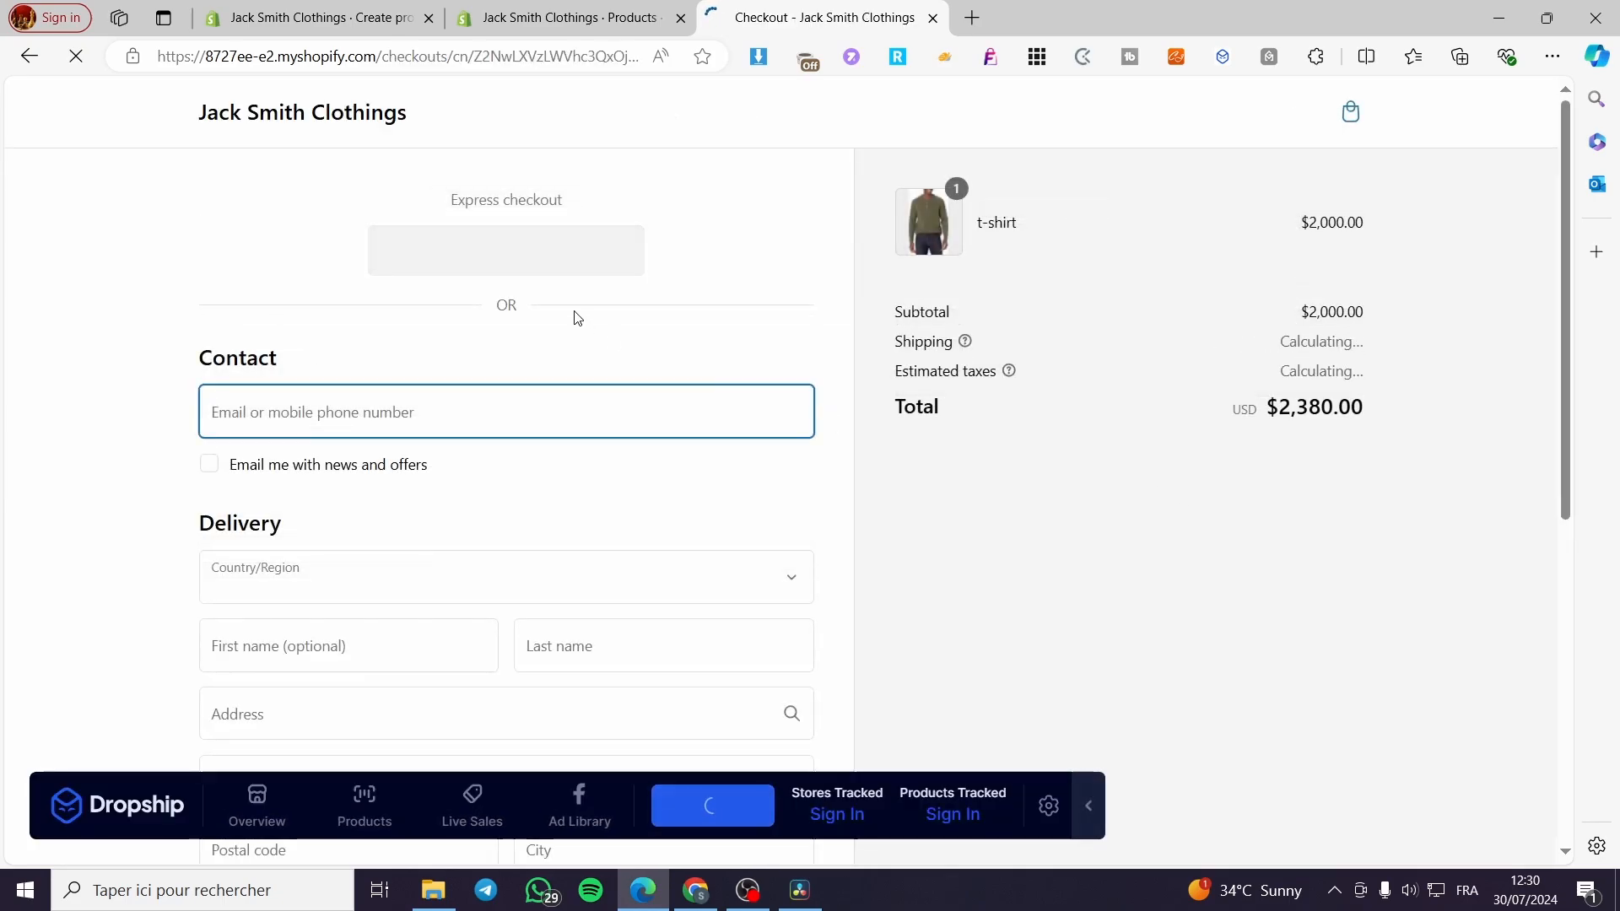
Collapse the Dropship toolbar and look over the checkout's express payment, delivery, shipping method and payment sections
scroll(861, 672, down, 1)
click(1088, 805)
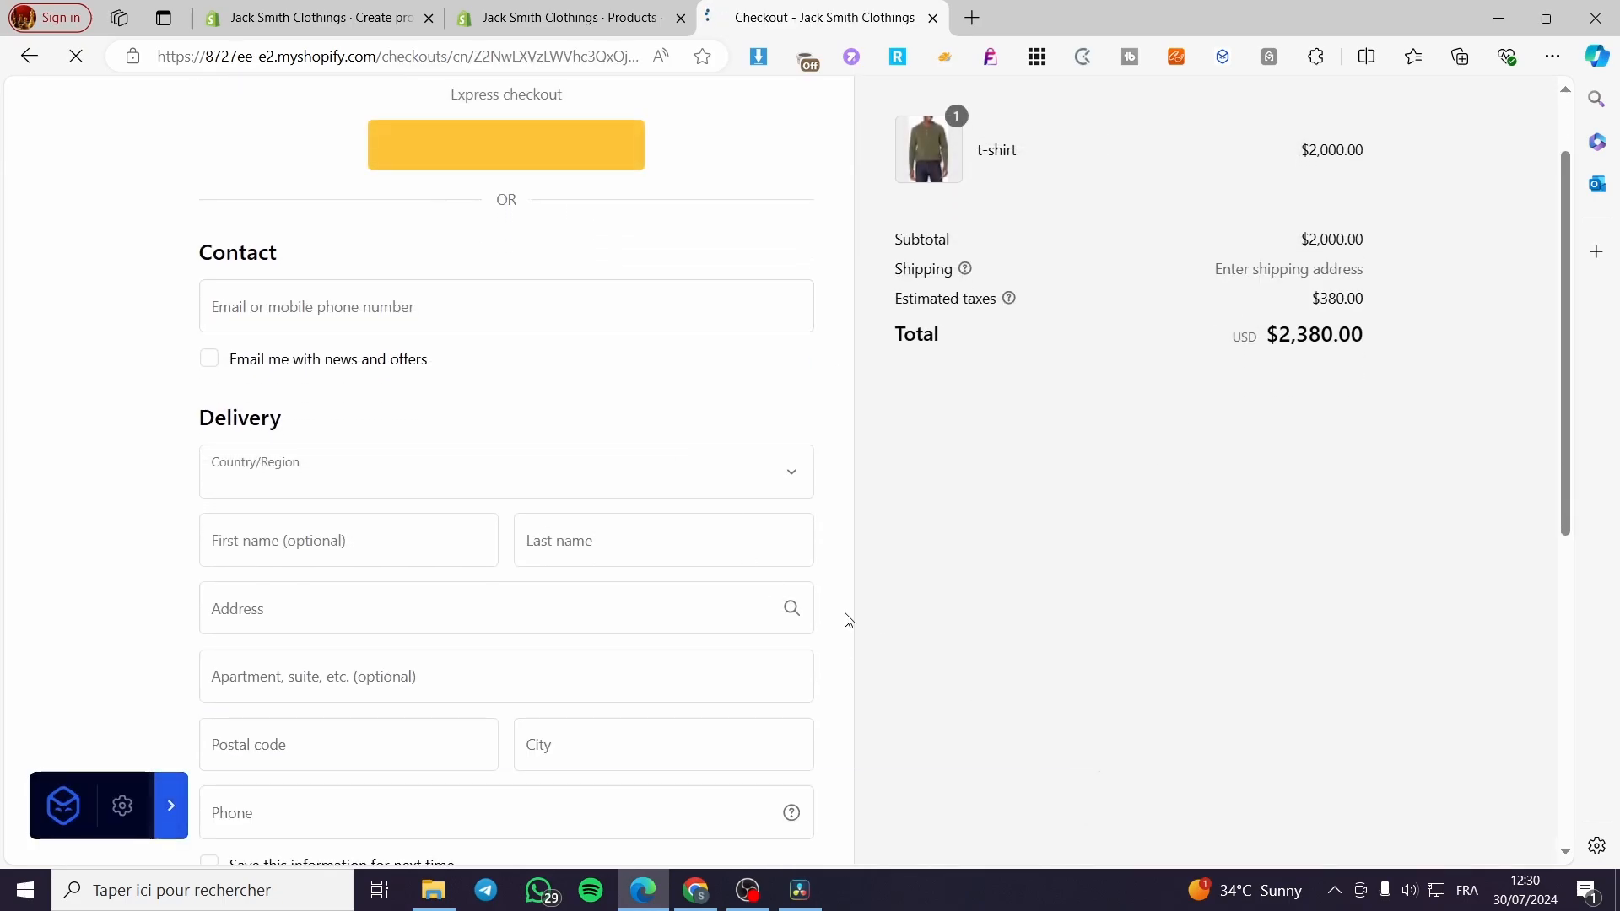
scroll(561, 427, up, 1)
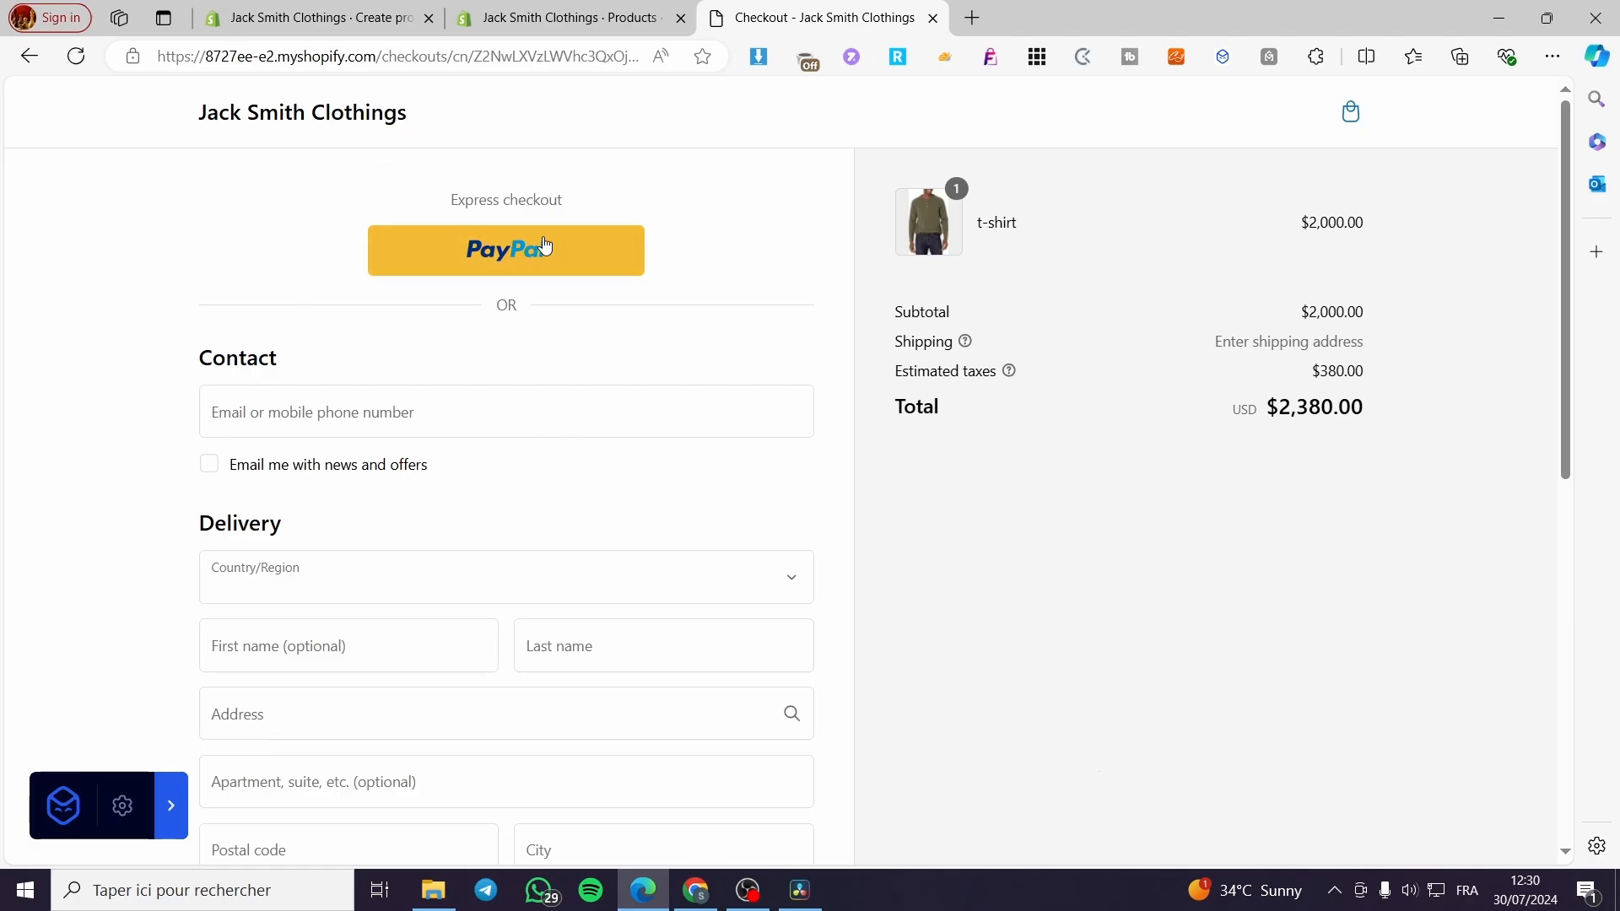
scroll(546, 244, down, 7)
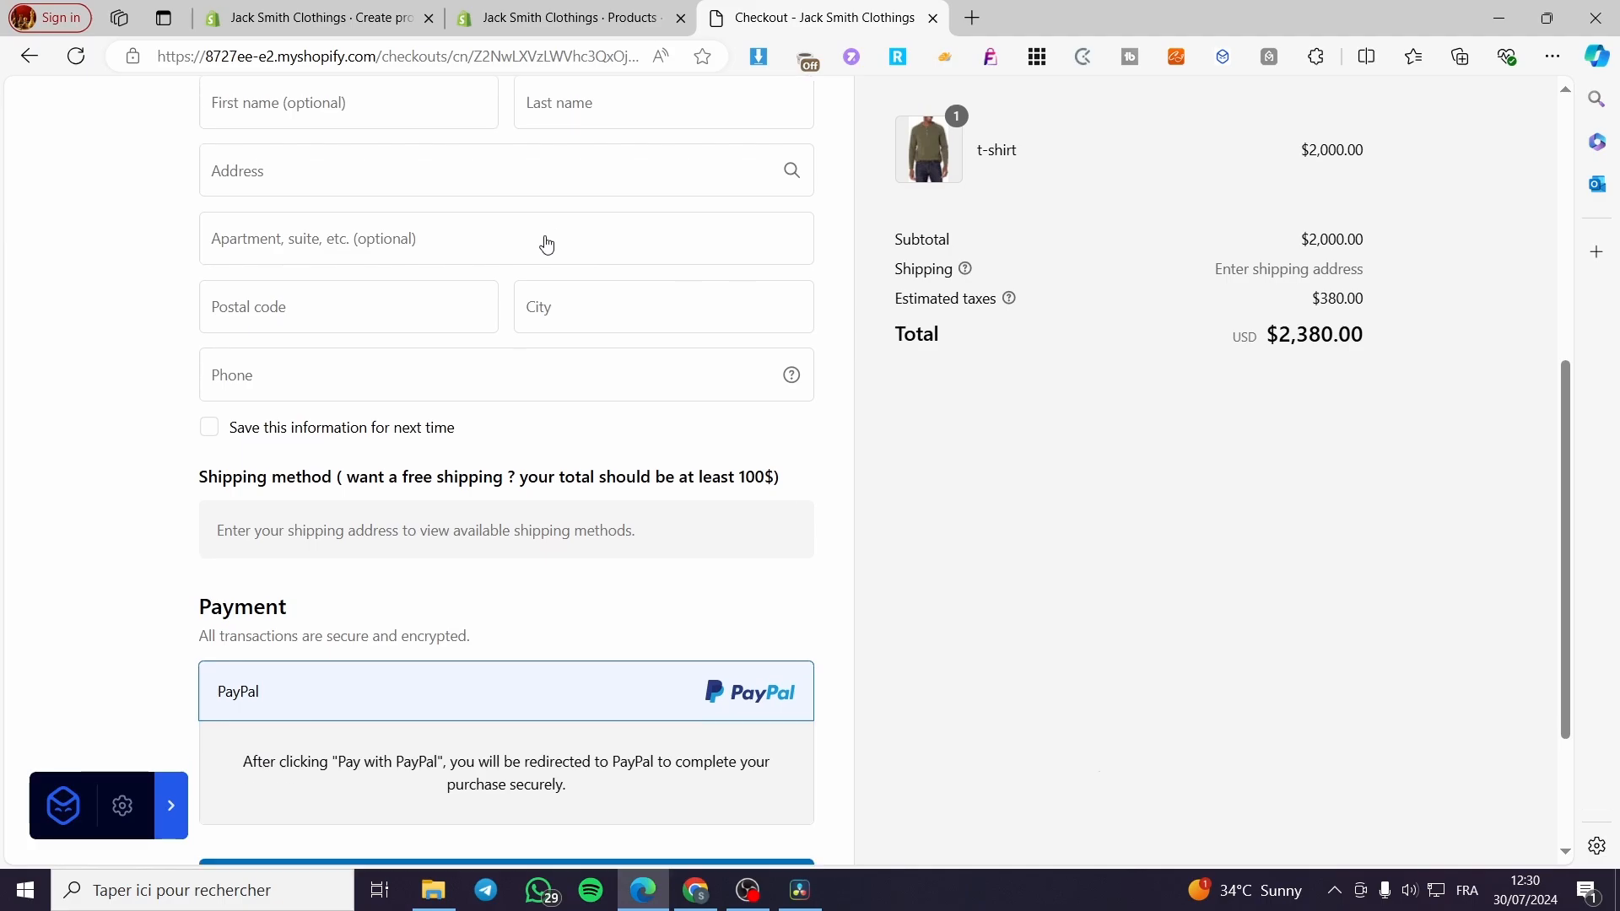
scroll(533, 263, down, 1)
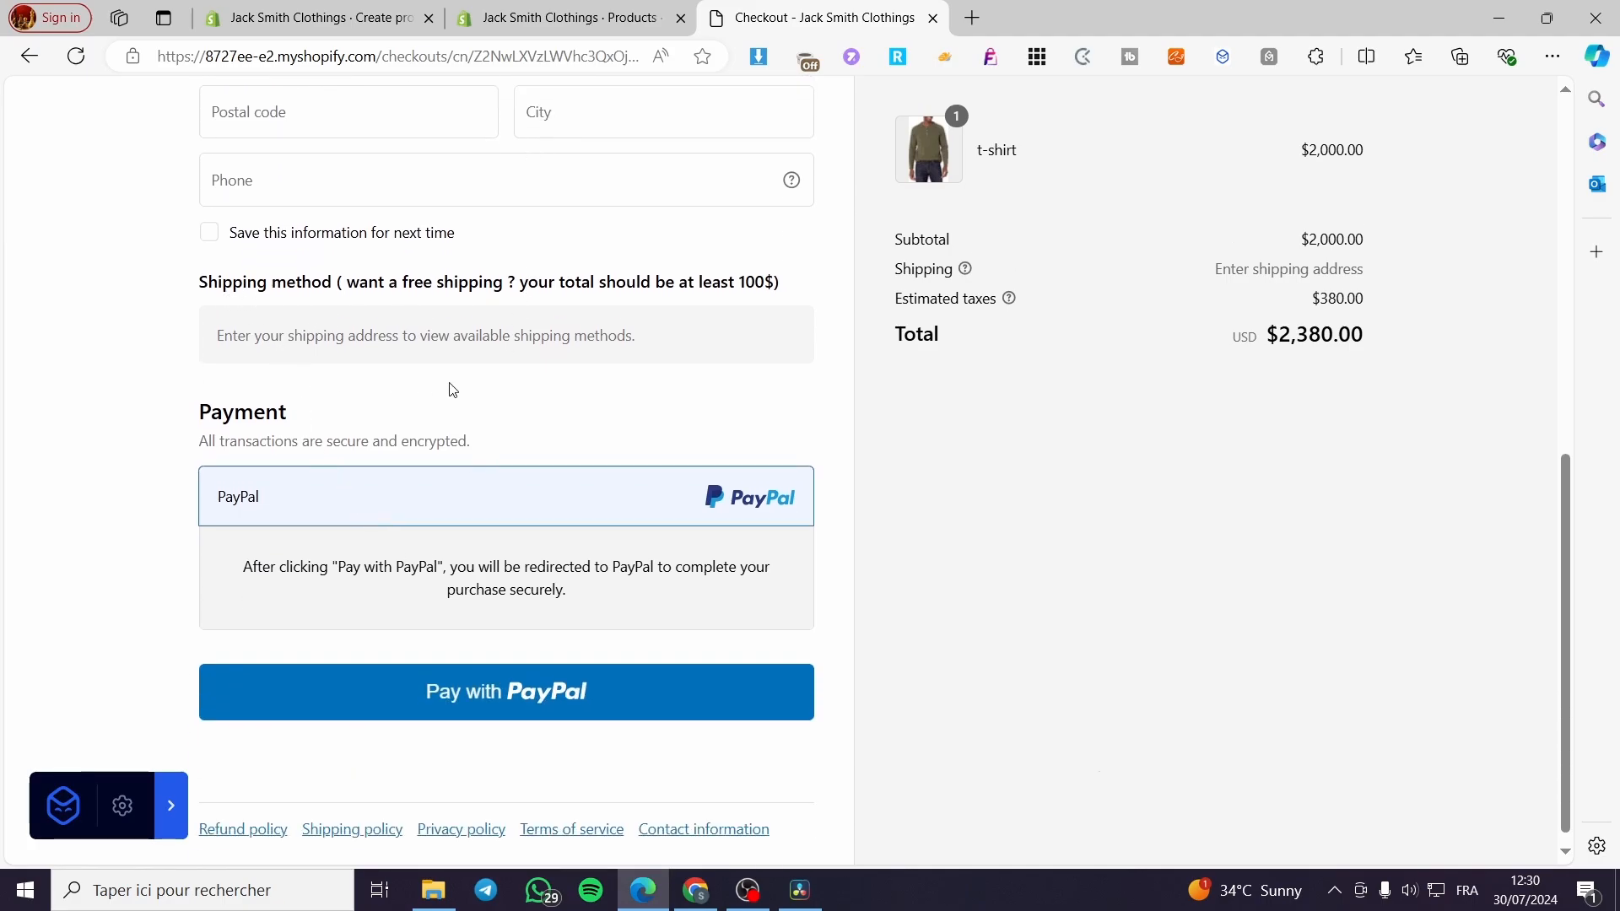
scroll(448, 387, up, 5)
Set the delivery country to United States and fill in the contact and name fields from the first saved personal info entry
click(330, 274)
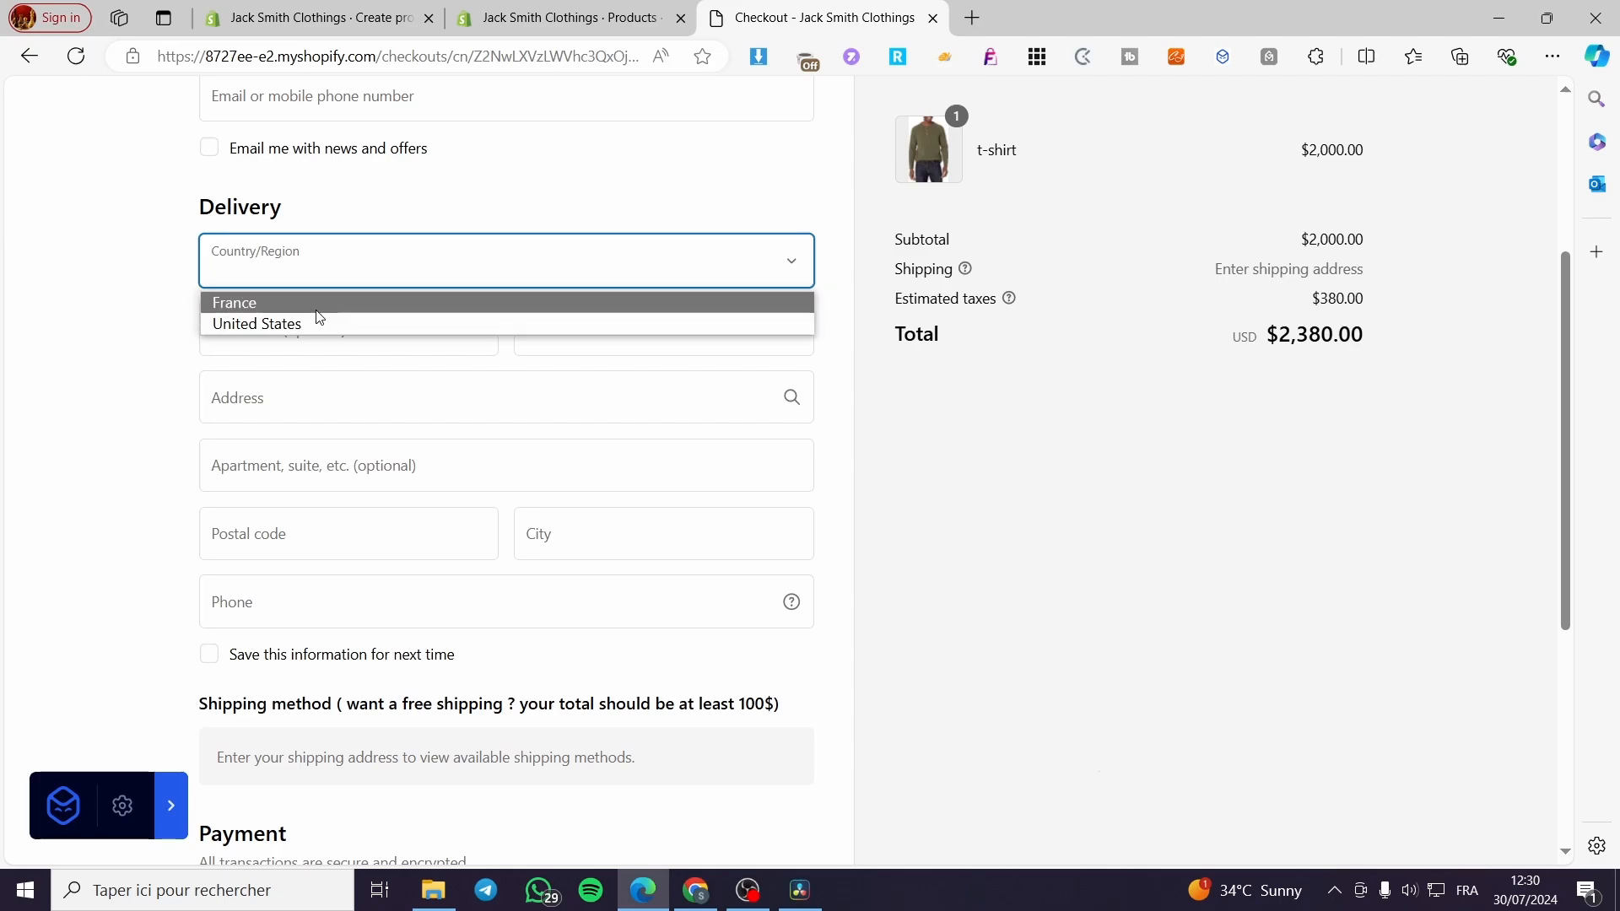
click(312, 326)
click(314, 330)
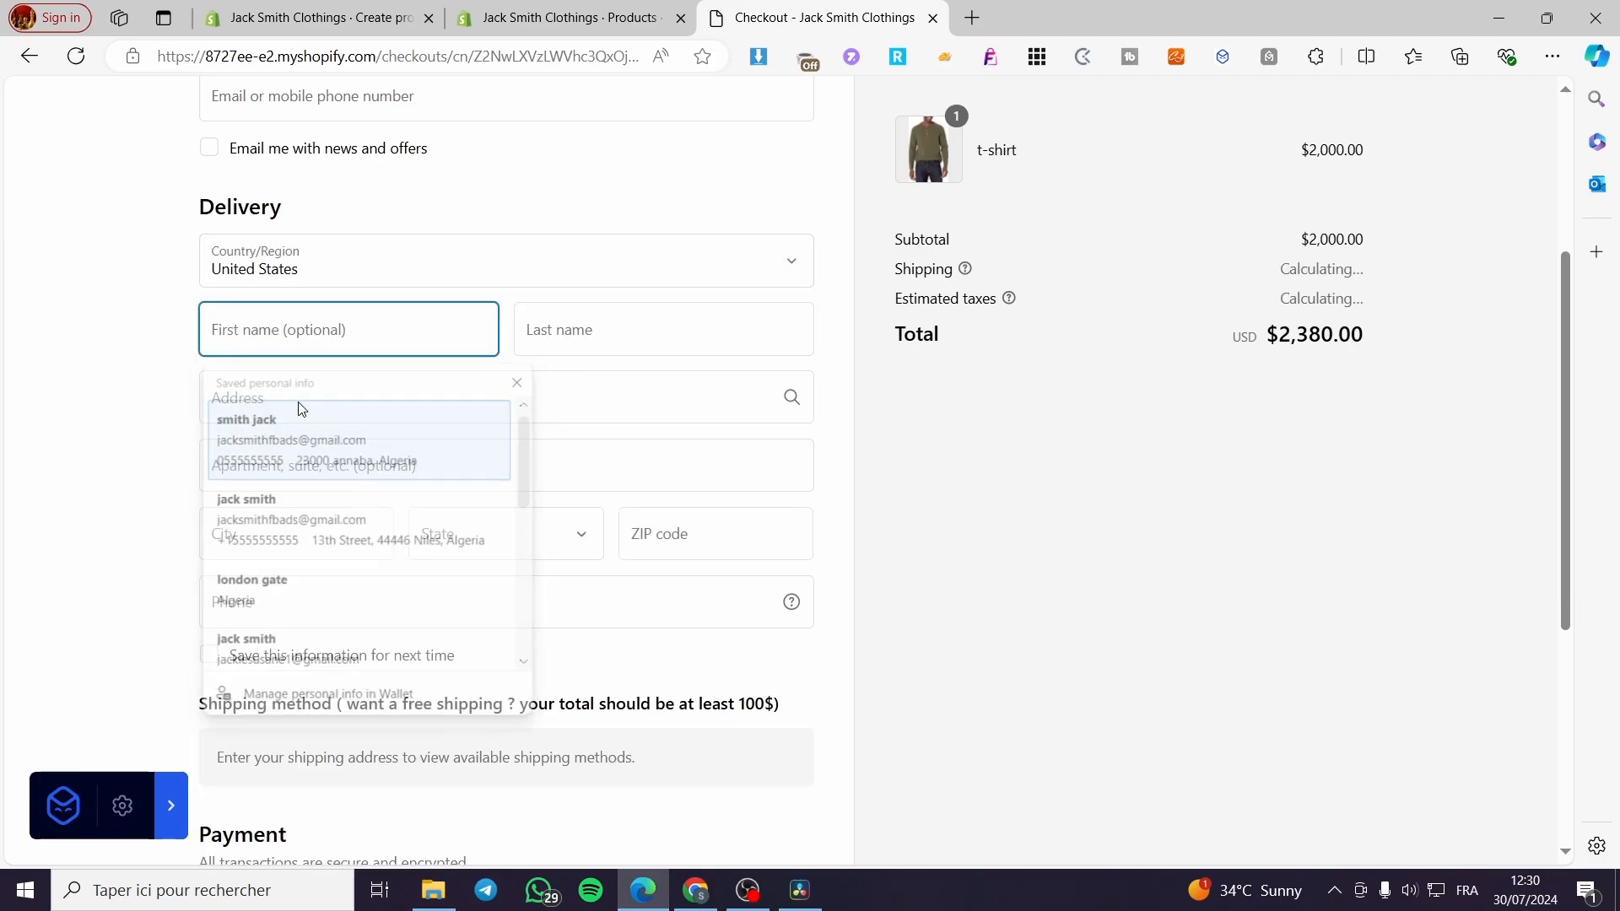
click(304, 330)
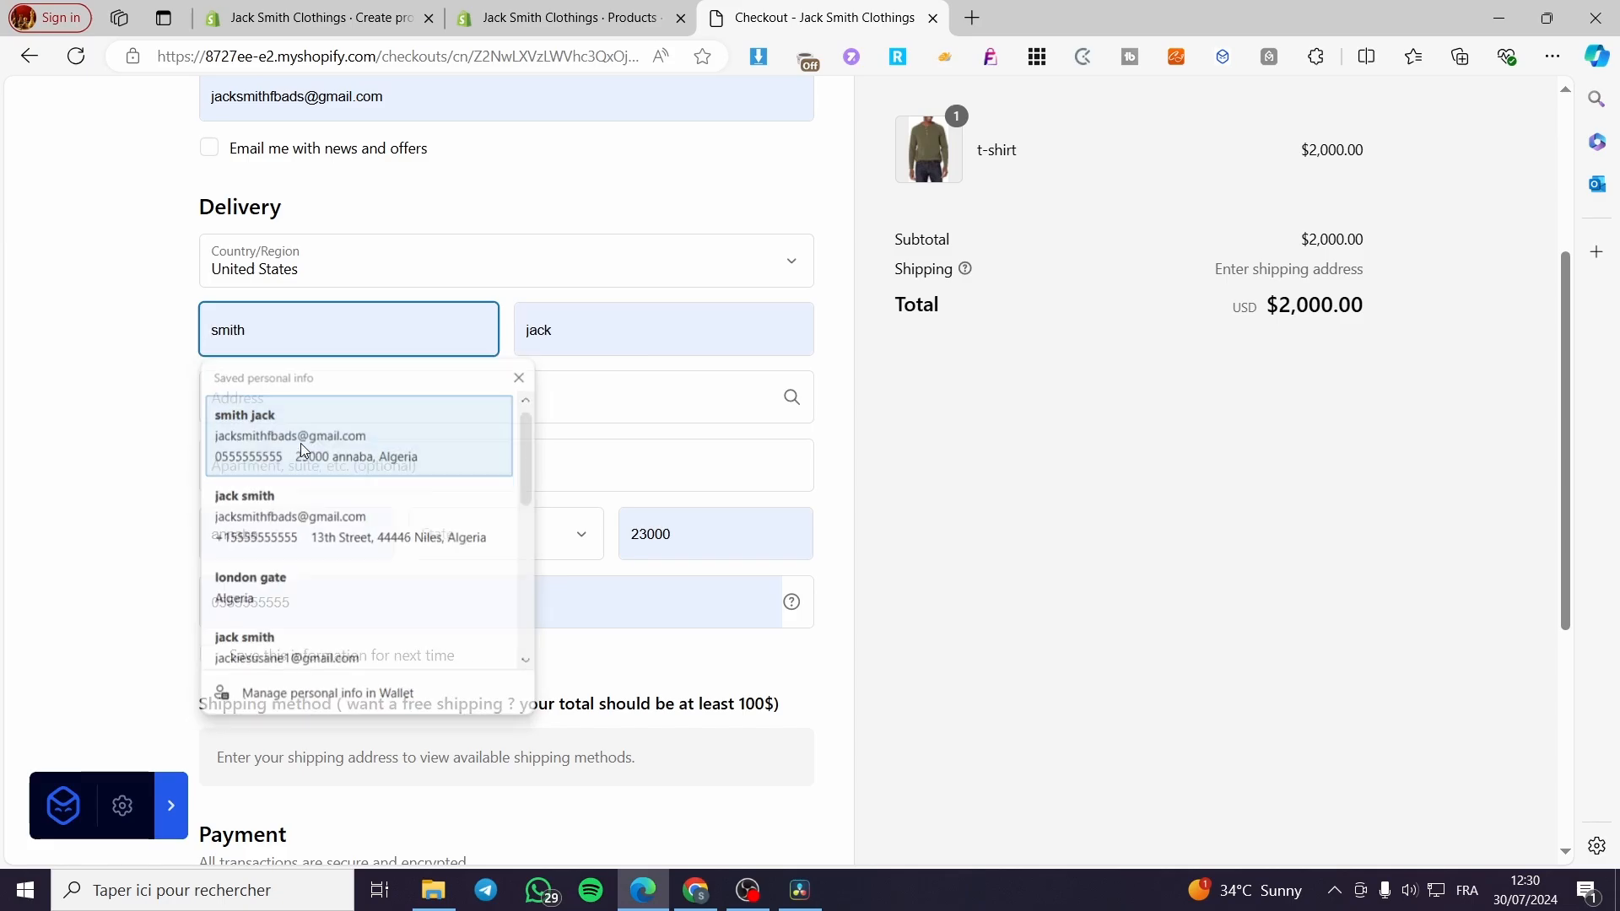
click(300, 443)
Replace the autofilled city and ZIP code in the delivery address with US ones
click(287, 548)
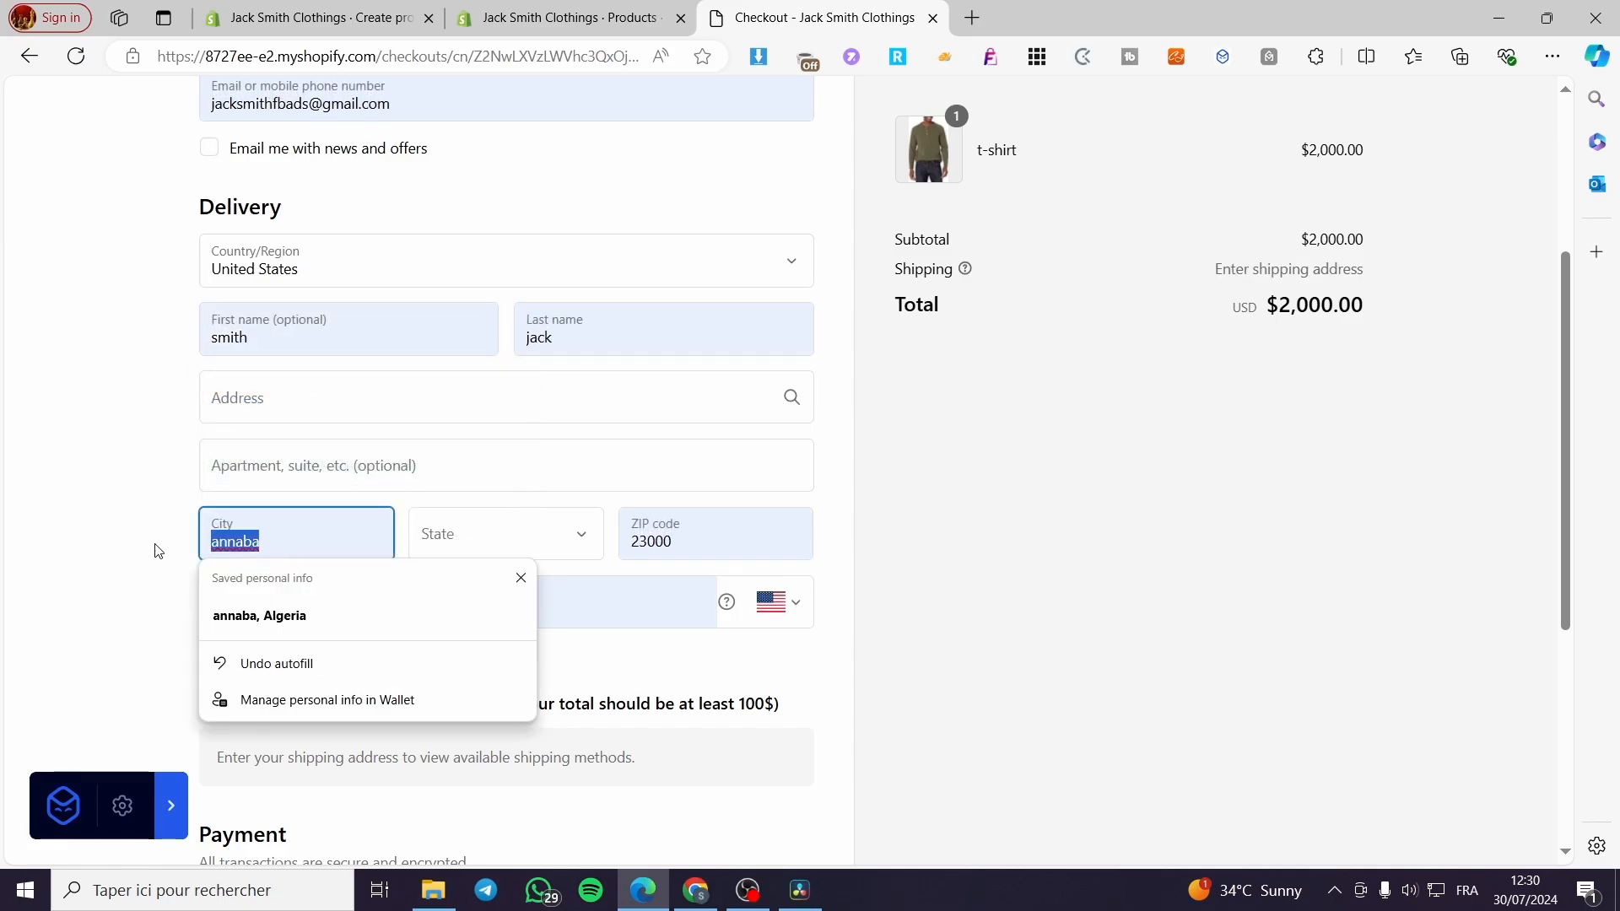
text(New)
key(Down)
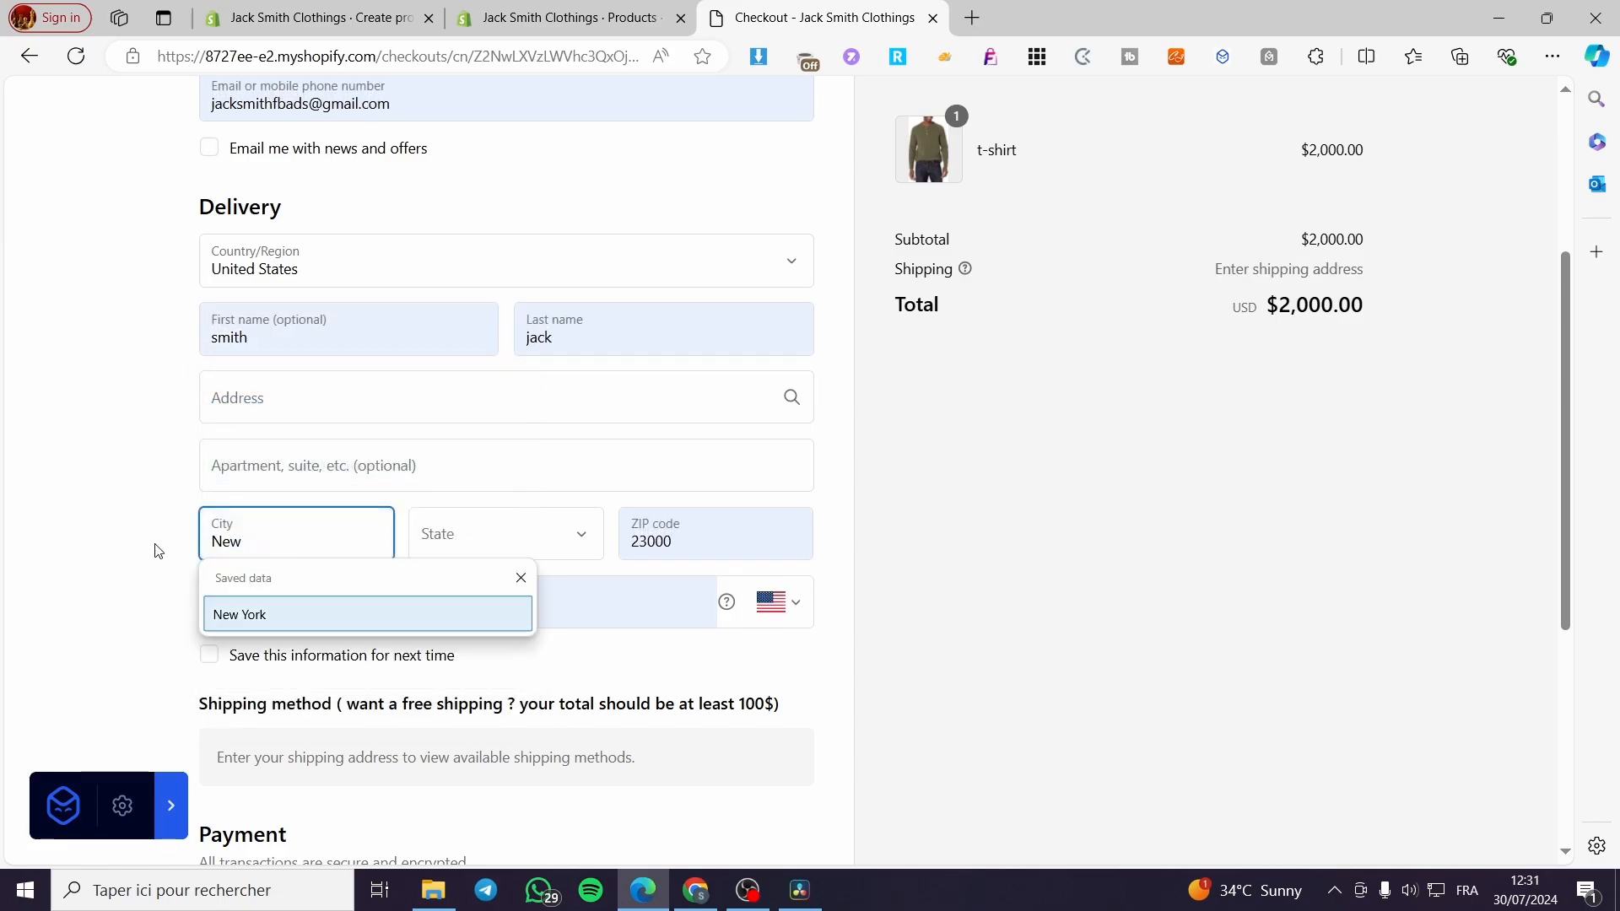
key(Return)
key(Tab)
key(Tab)
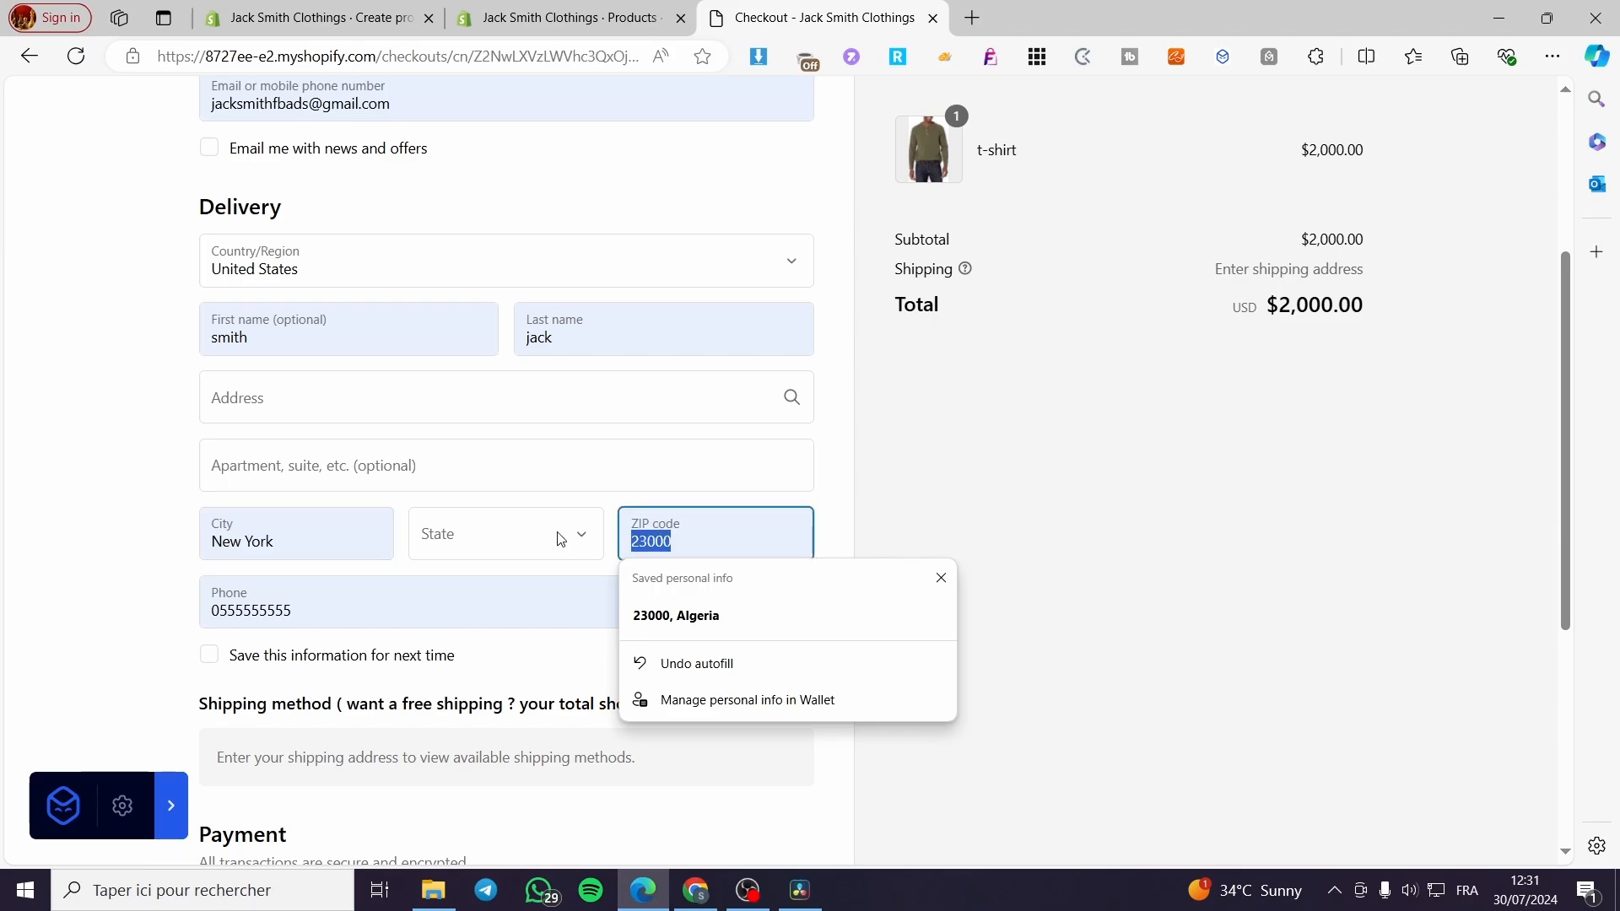
text(11001)
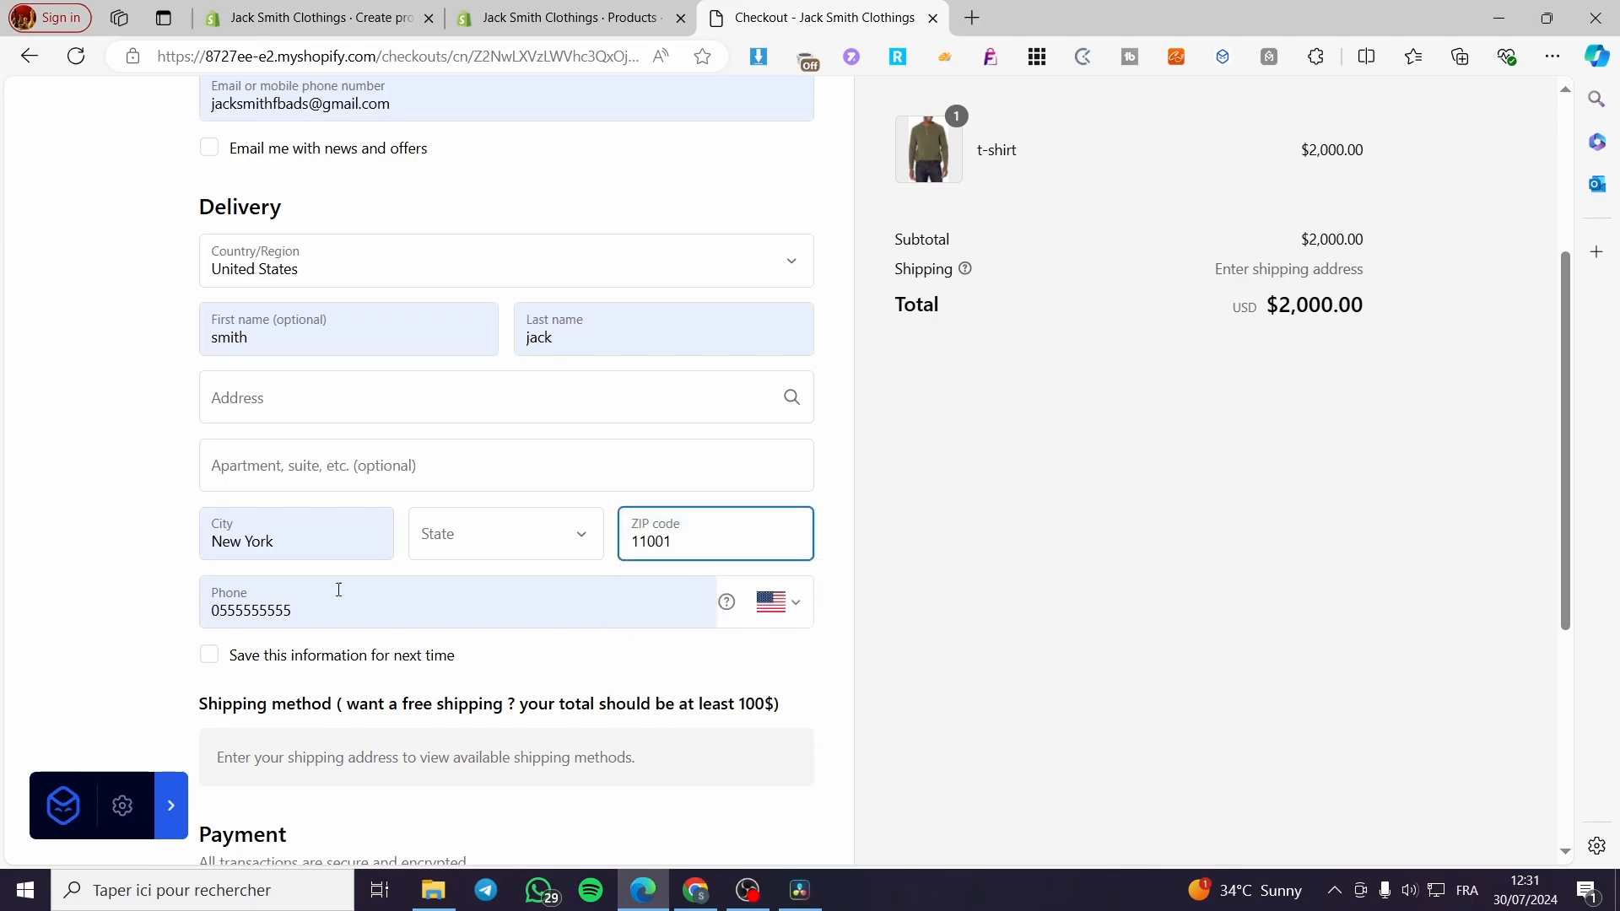
Replace the autofilled delivery phone number with a US number using the +1 country code
click(309, 611)
click(118, 612)
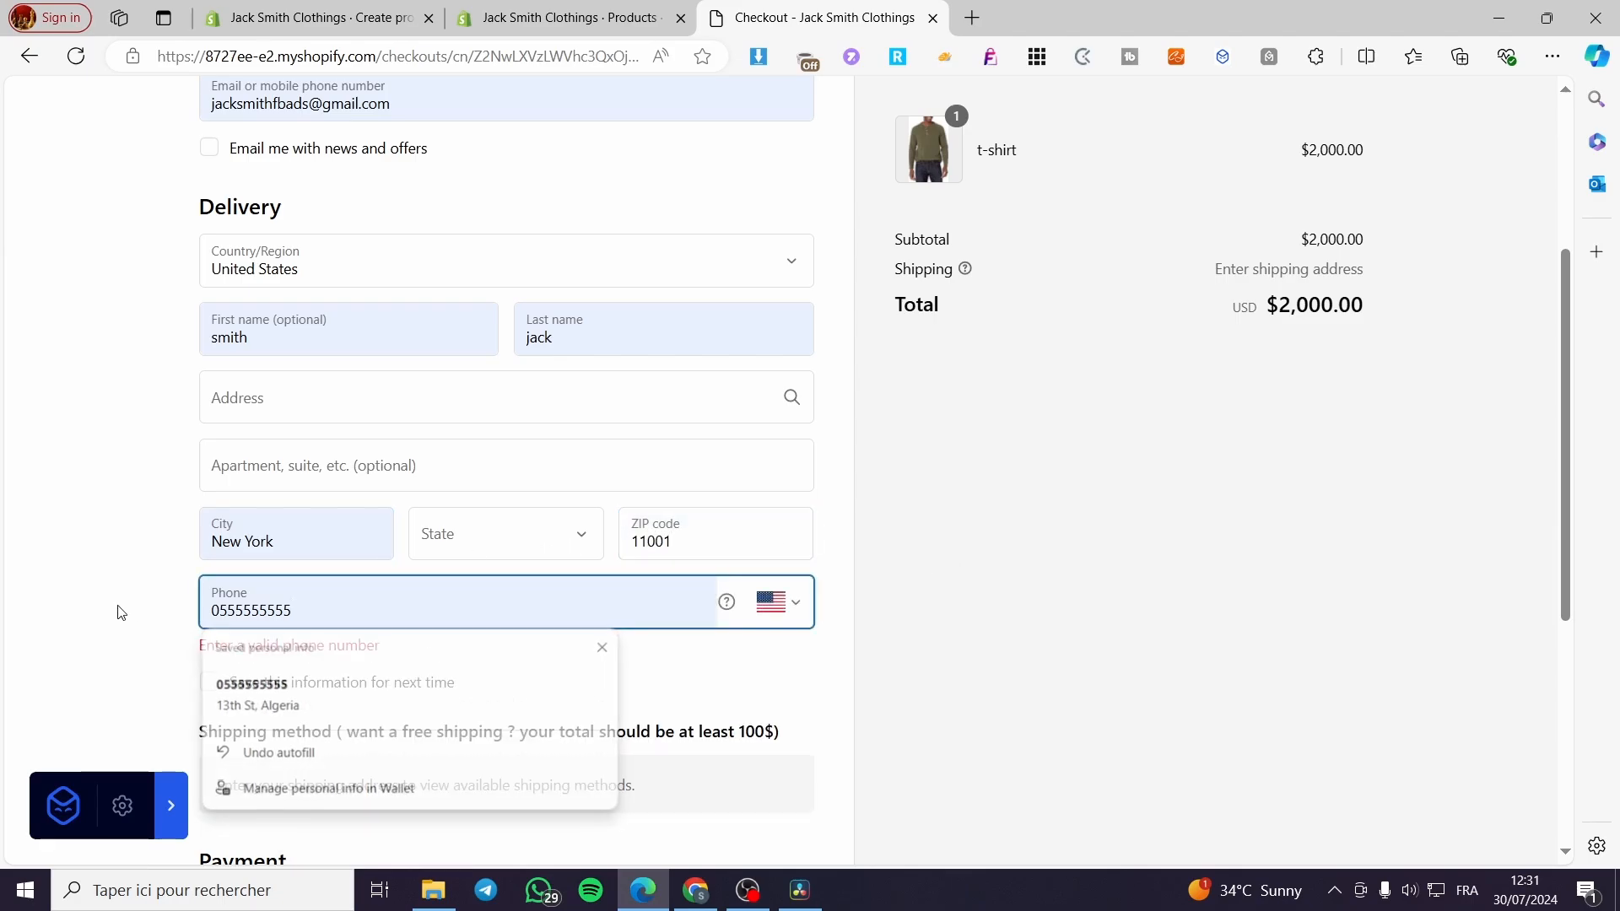
double_click(308, 617)
text(+1)
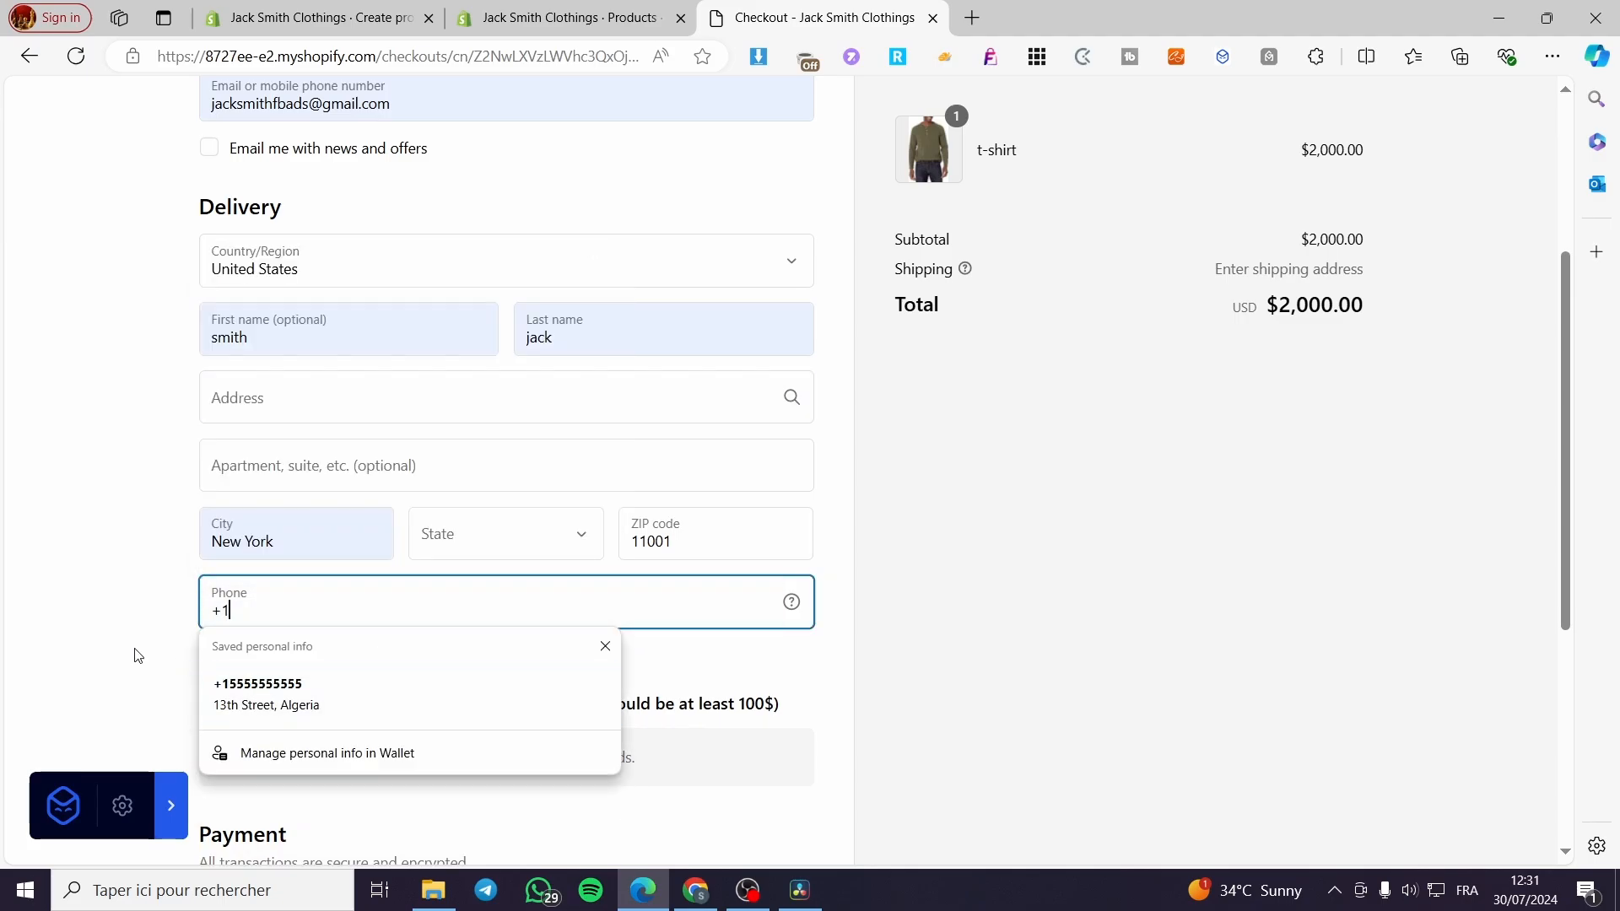
text( 22563)
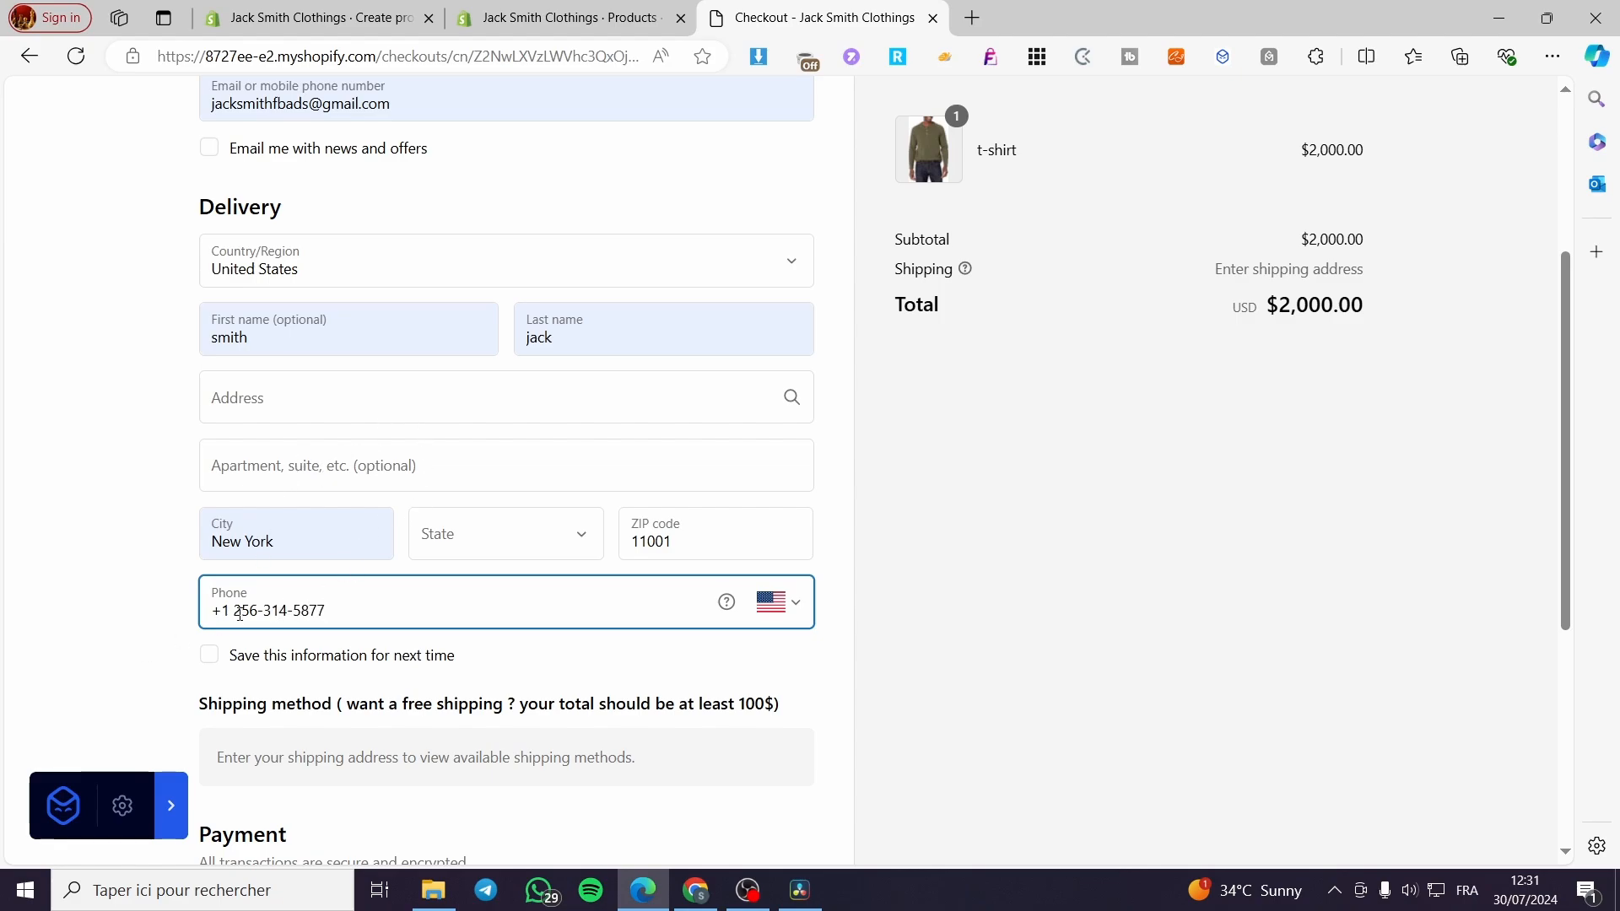
Fill in the delivery street address, city and state by choosing the first suggested address
click(298, 389)
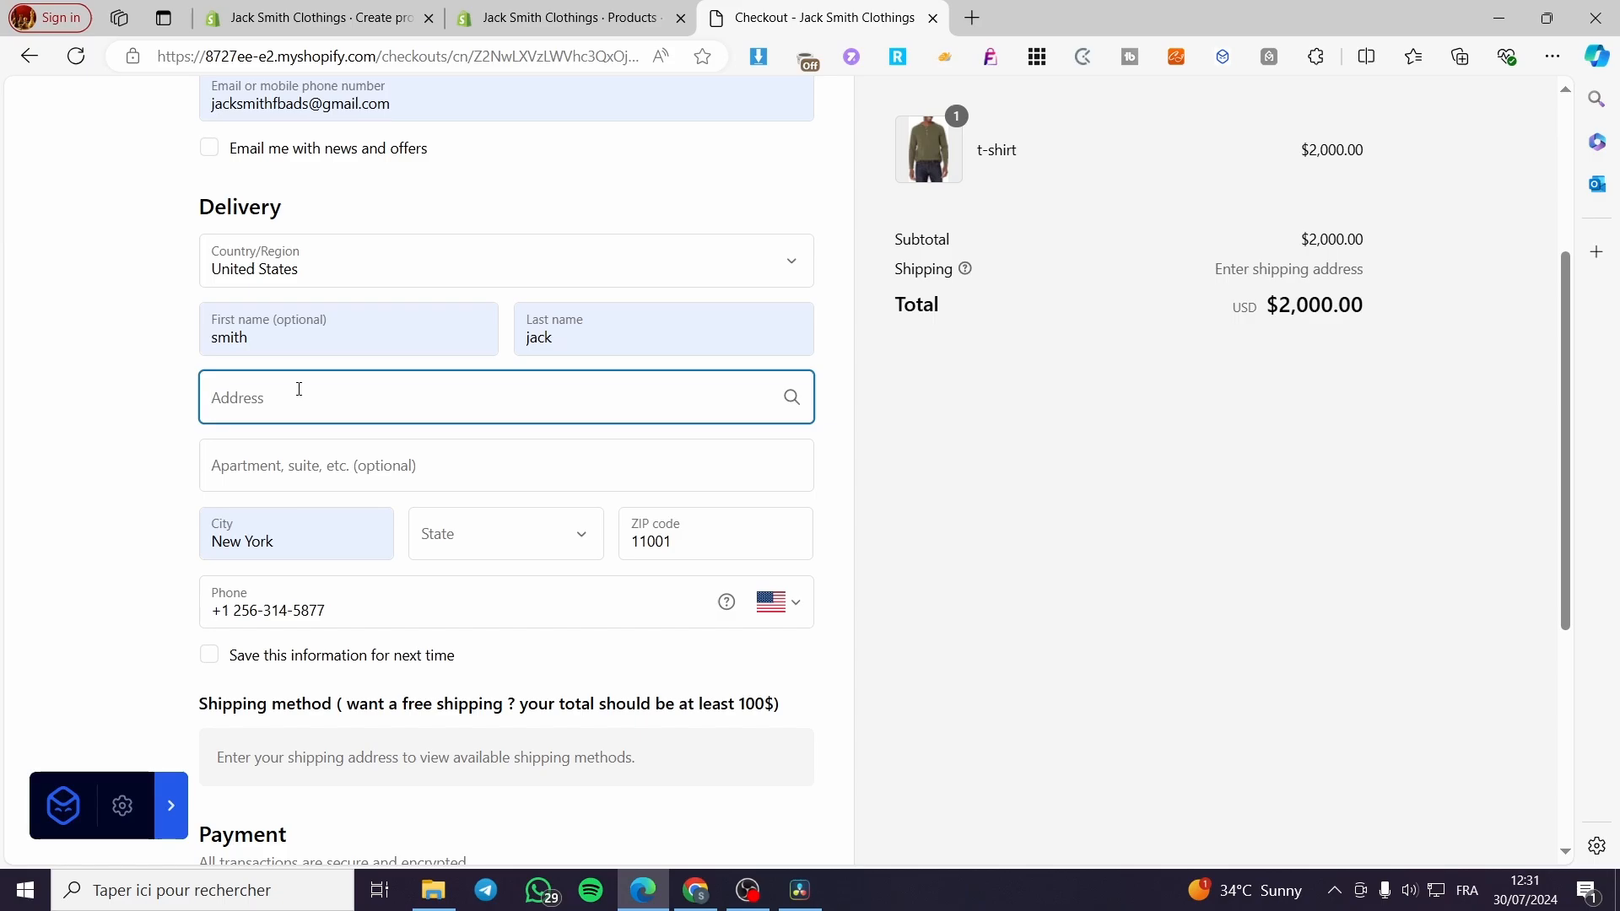
text(13)
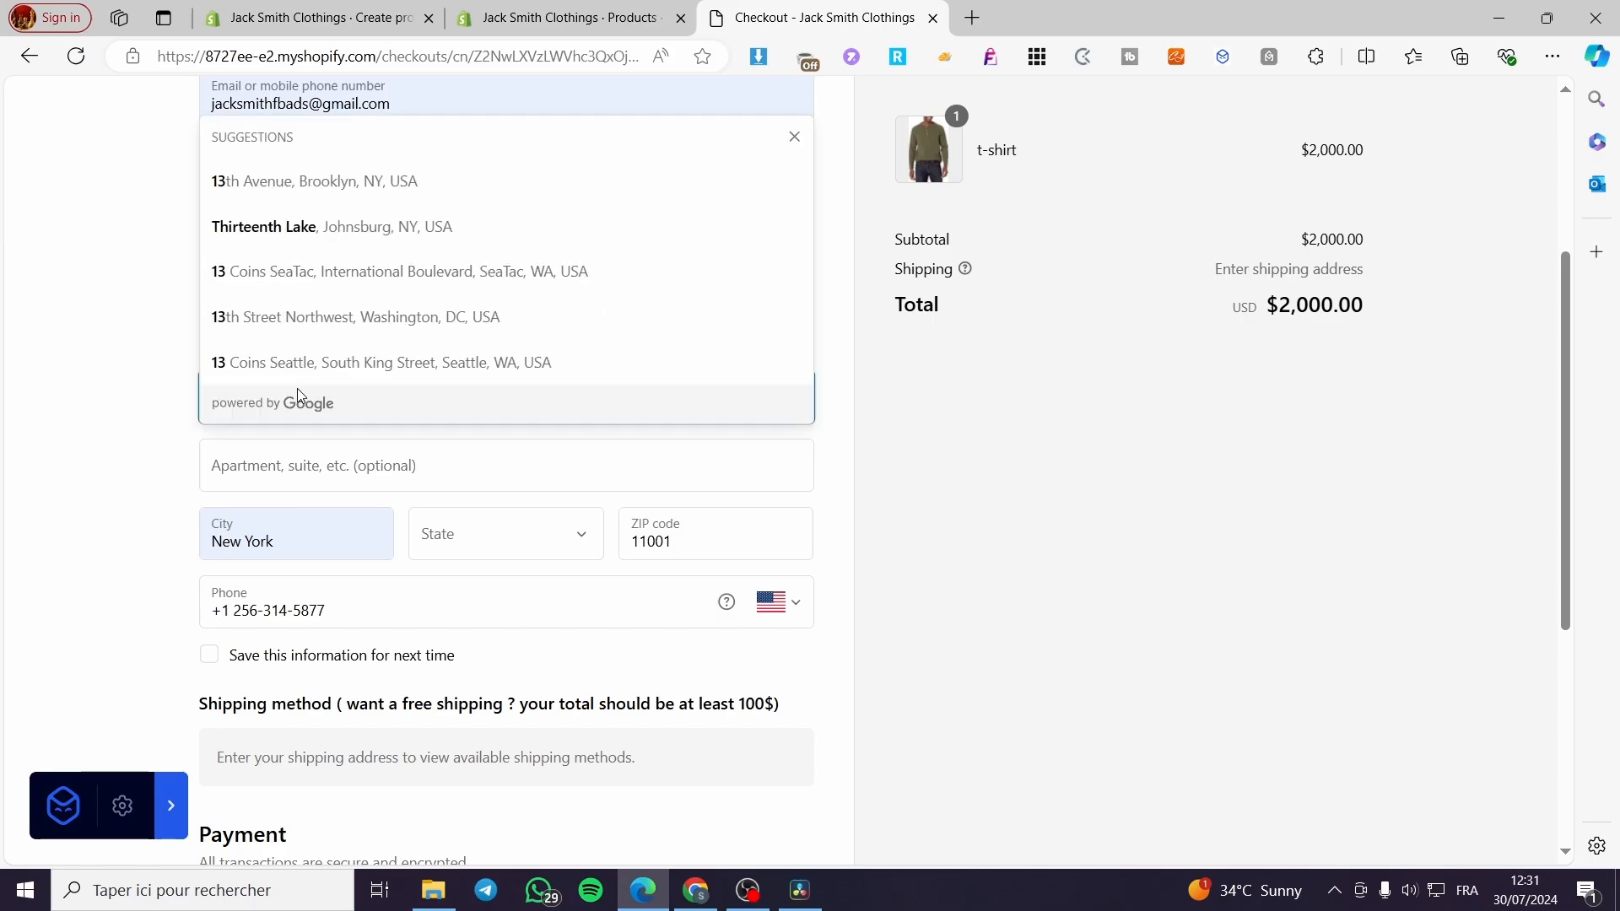
click(434, 180)
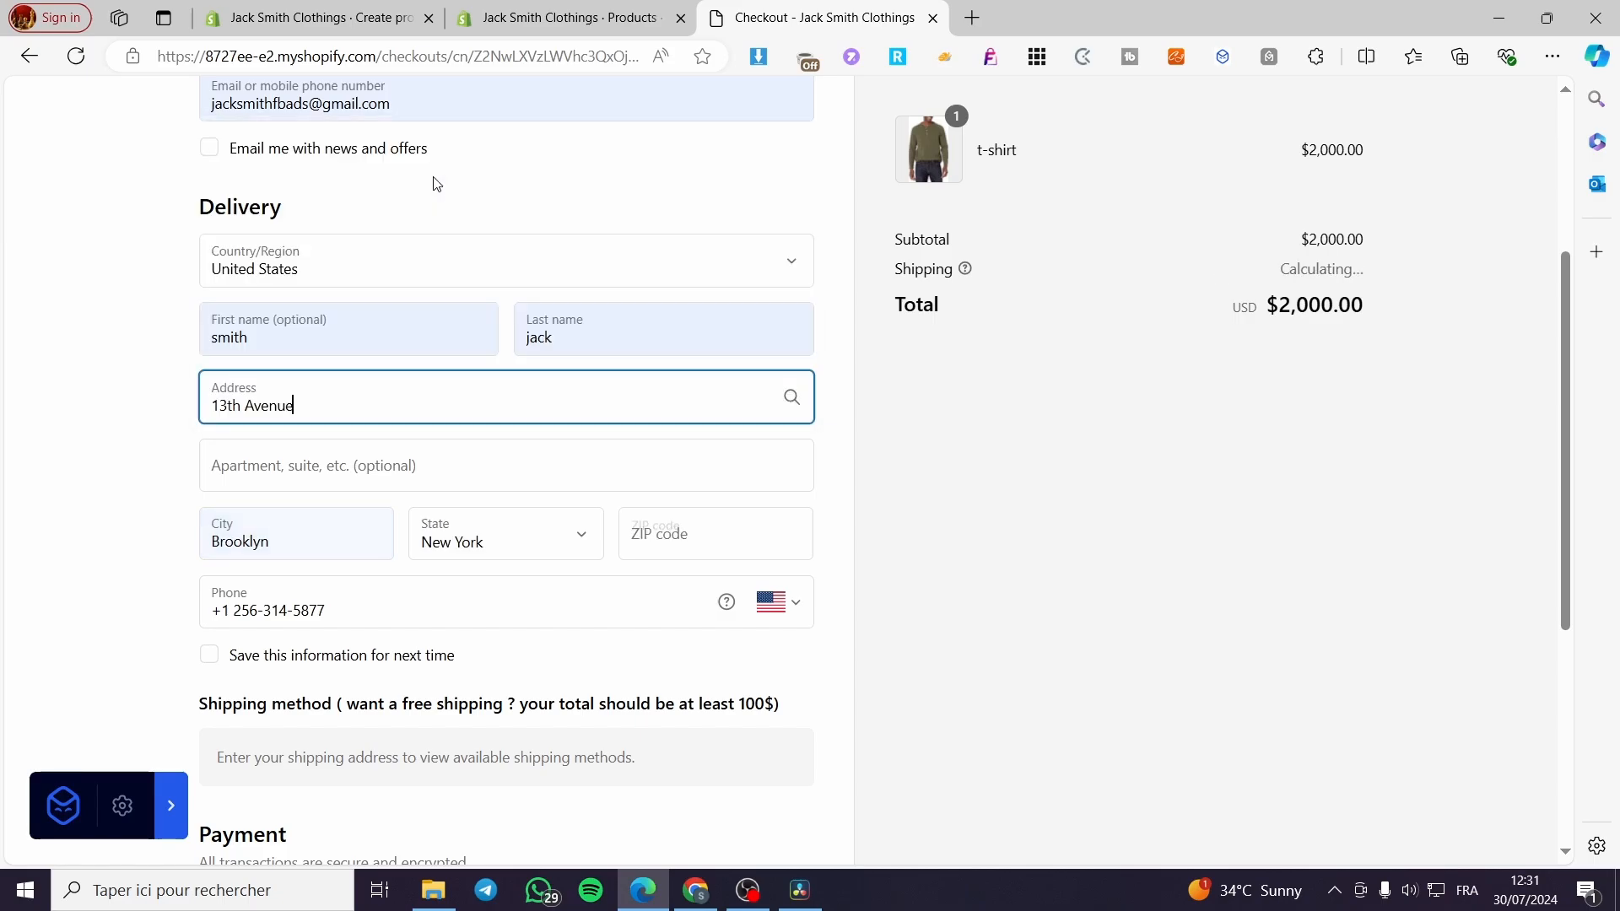
Check the delivery form for missing details and enter the customer's ZIP code to load the shipping methods
scroll(1087, 582, down, 2)
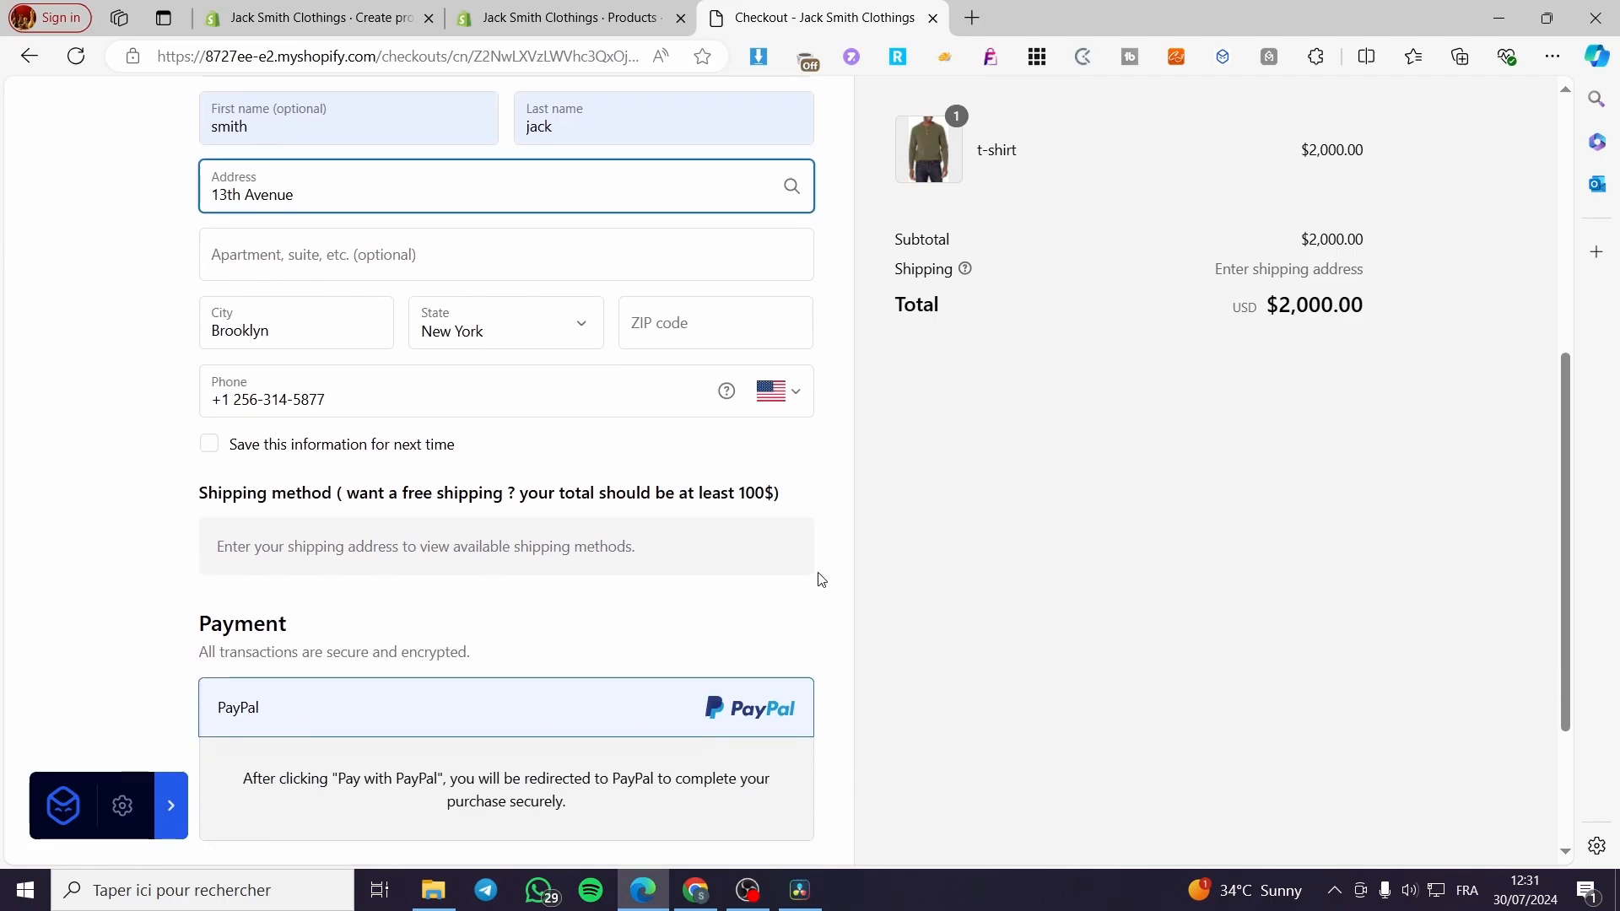
click(184, 514)
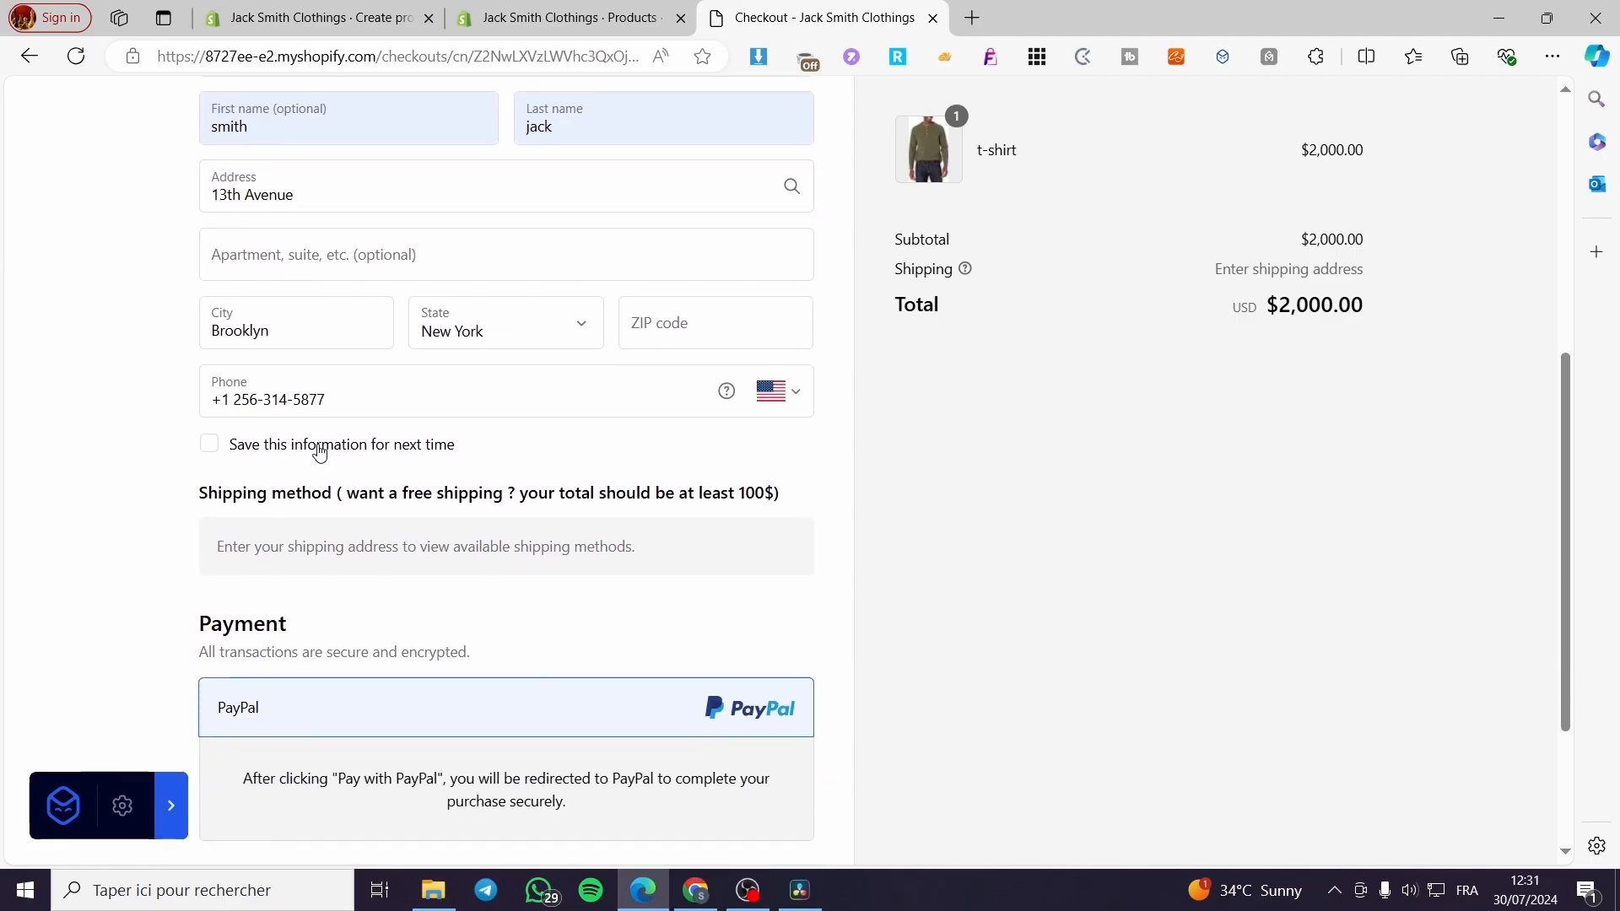
scroll(523, 473, up, 2)
scroll(321, 332, up, 2)
scroll(499, 362, down, 5)
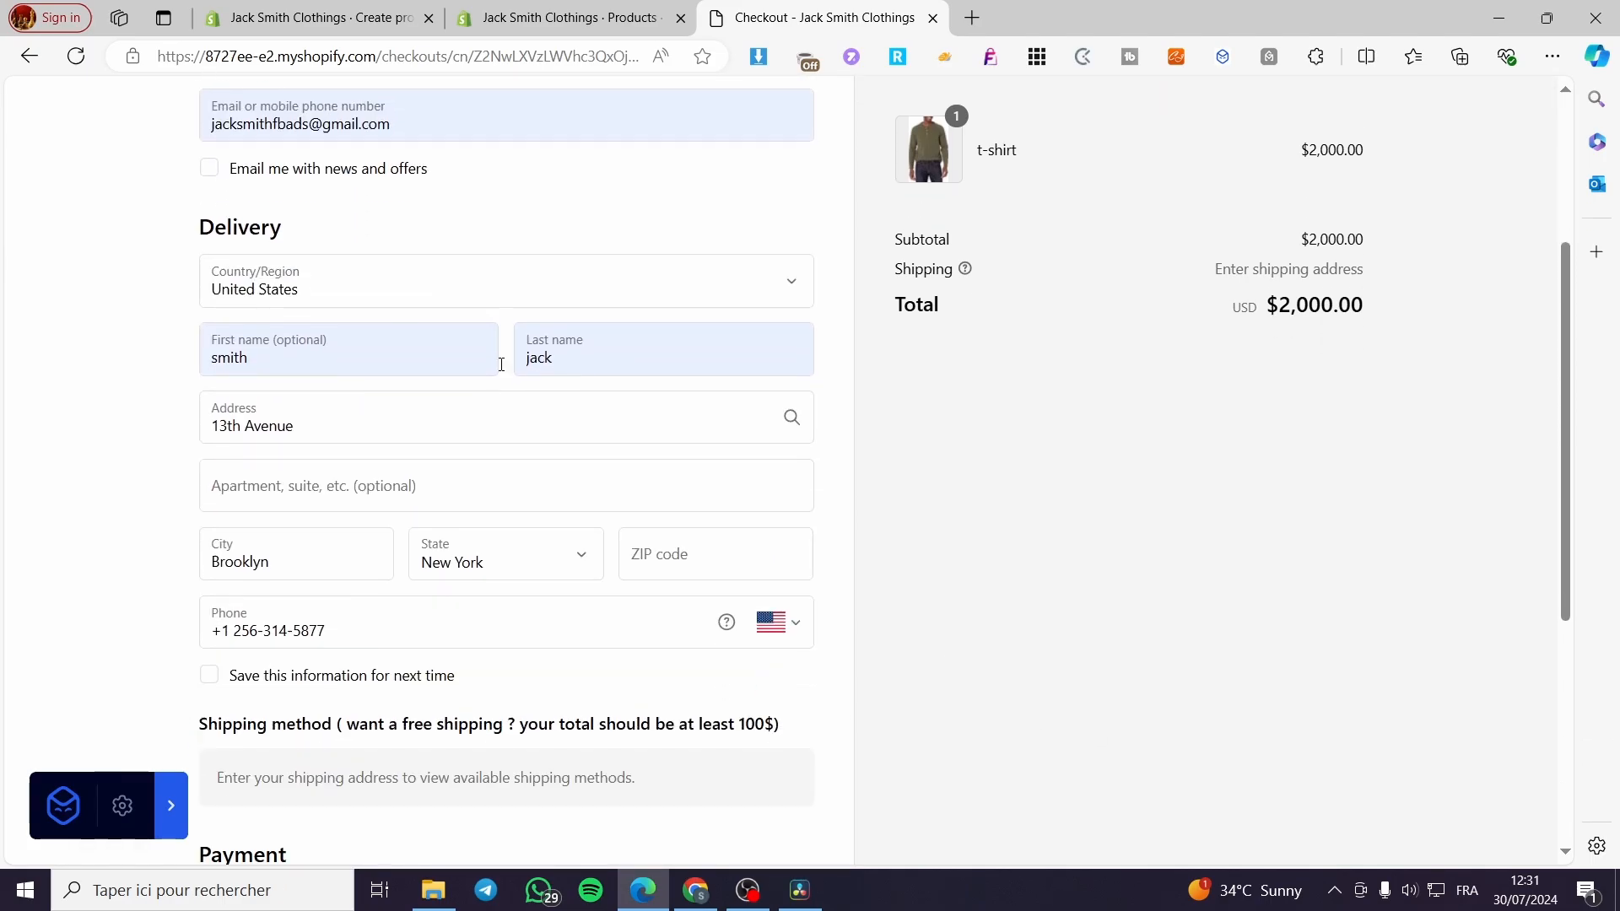
scroll(681, 609, down, 1)
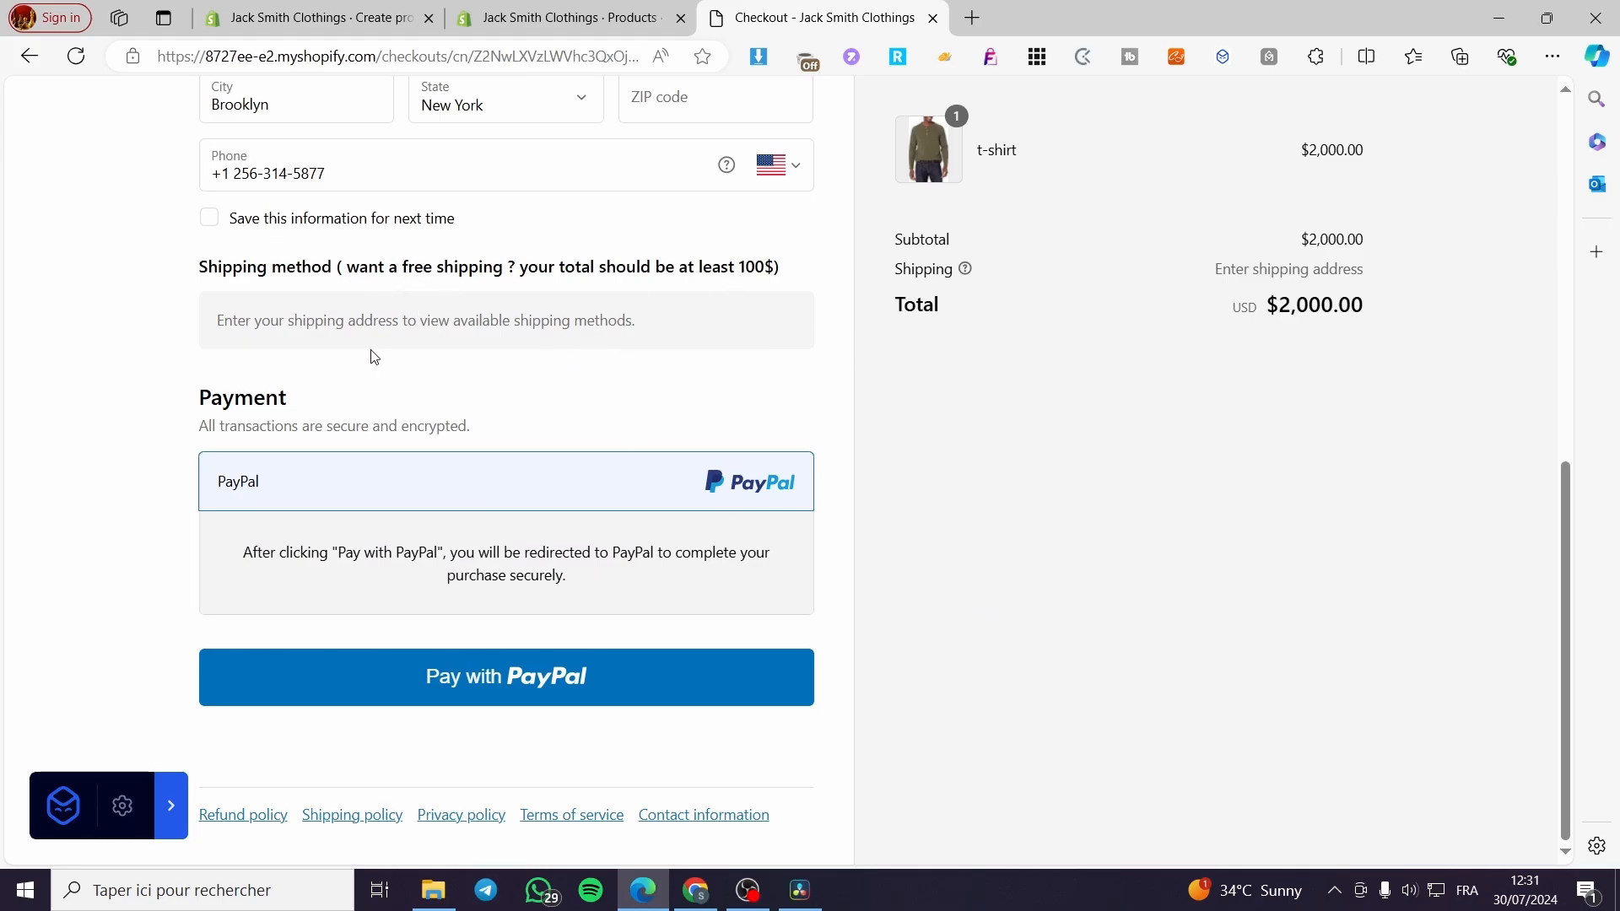
click(213, 221)
scroll(578, 382, up, 4)
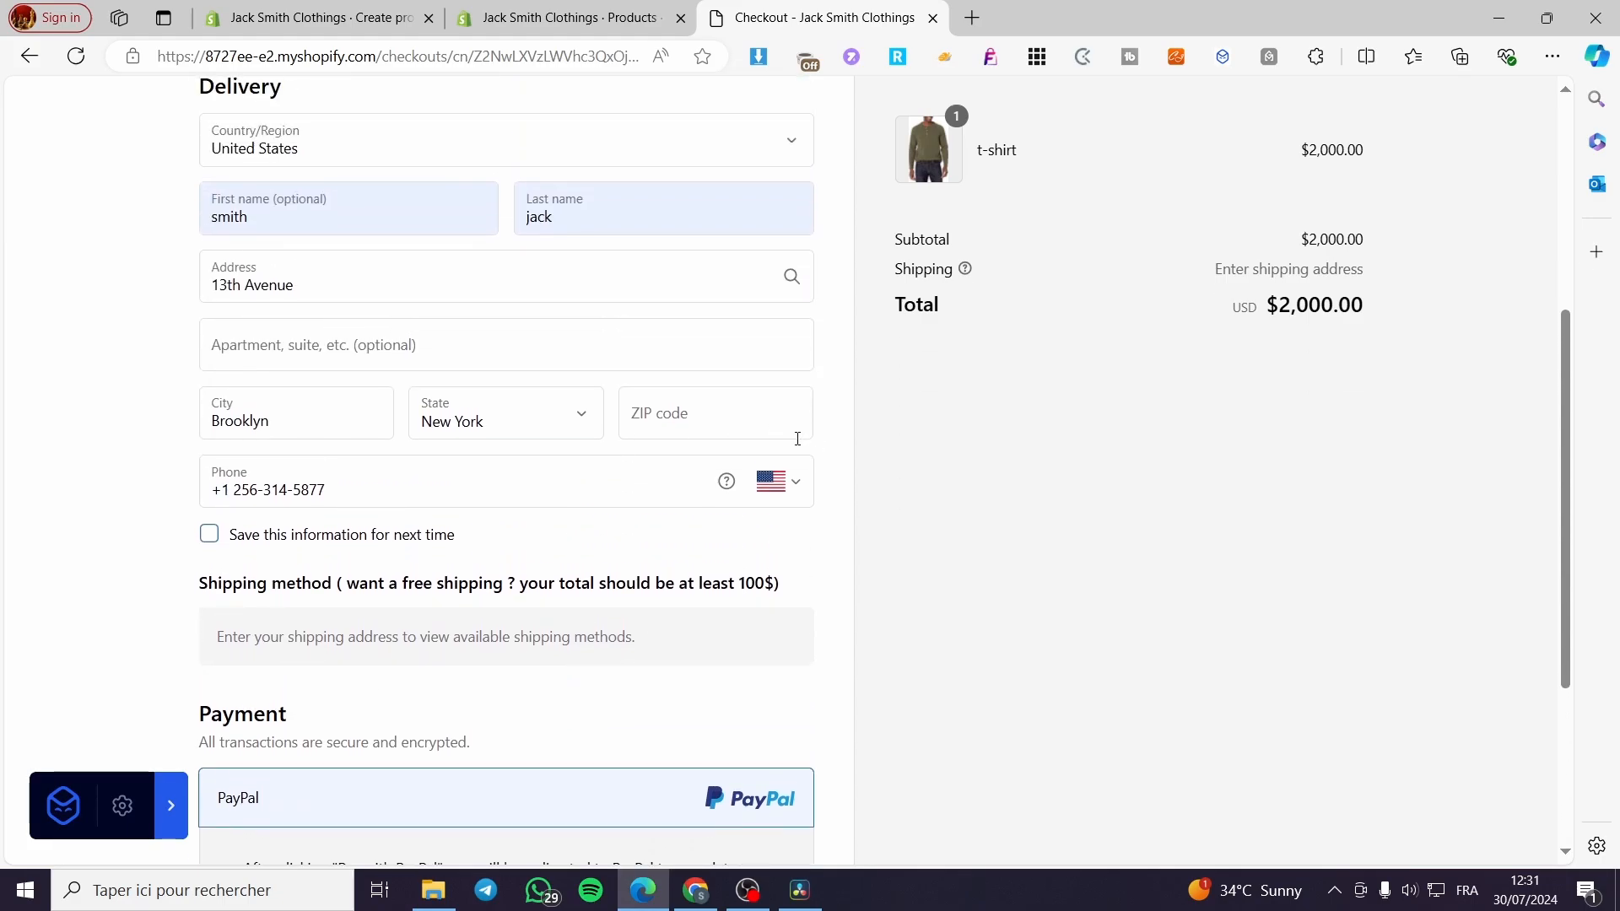
click(680, 412)
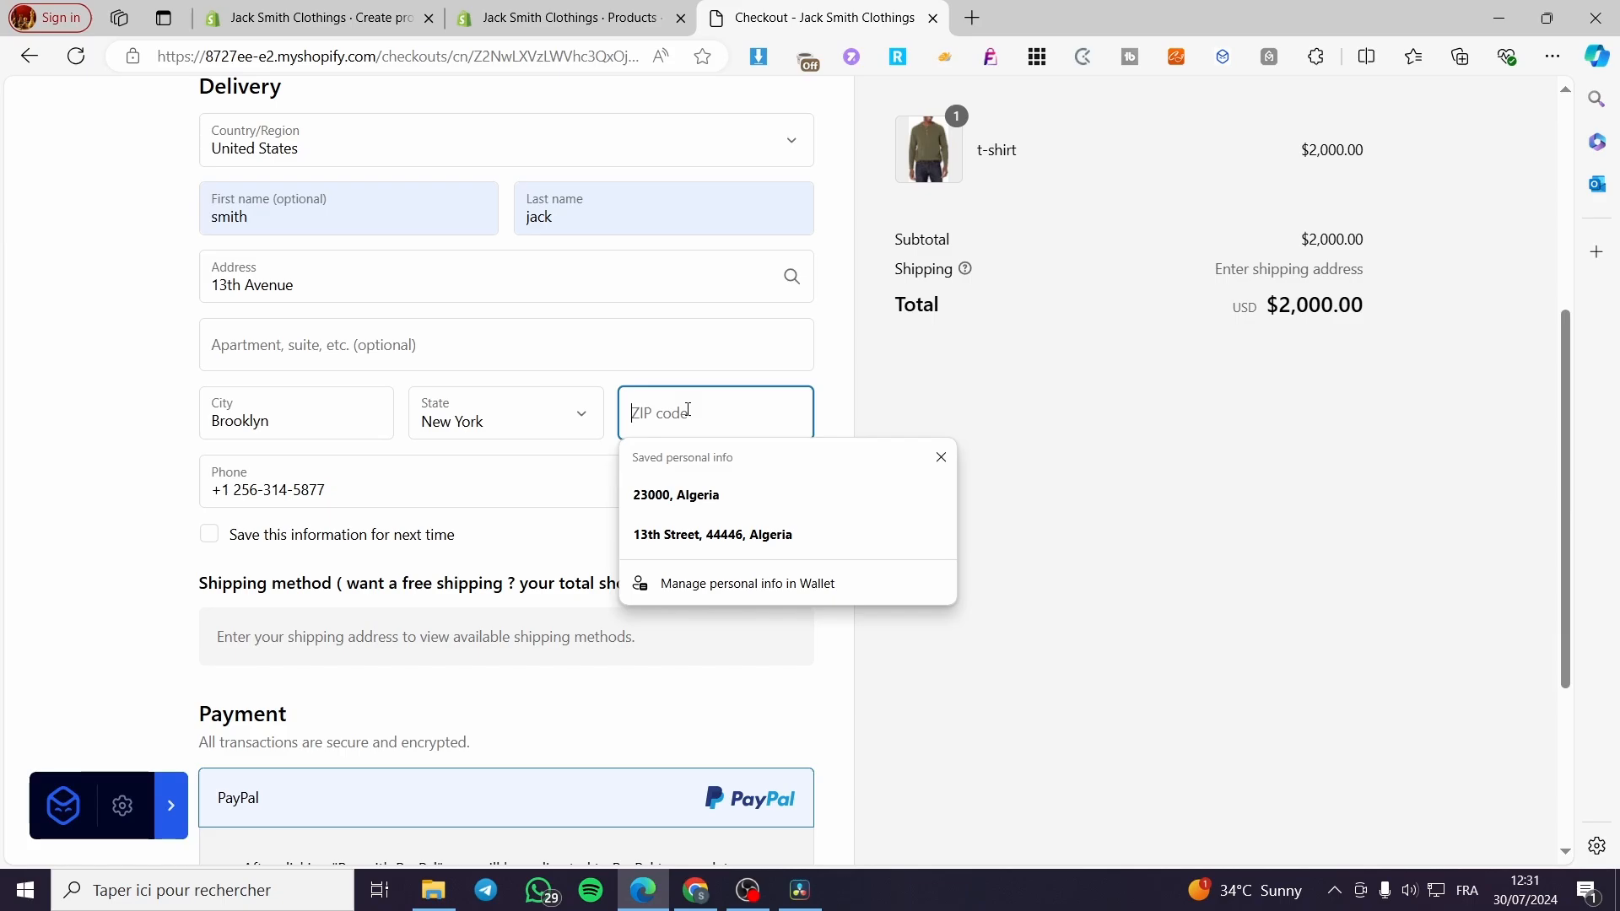
text(10019)
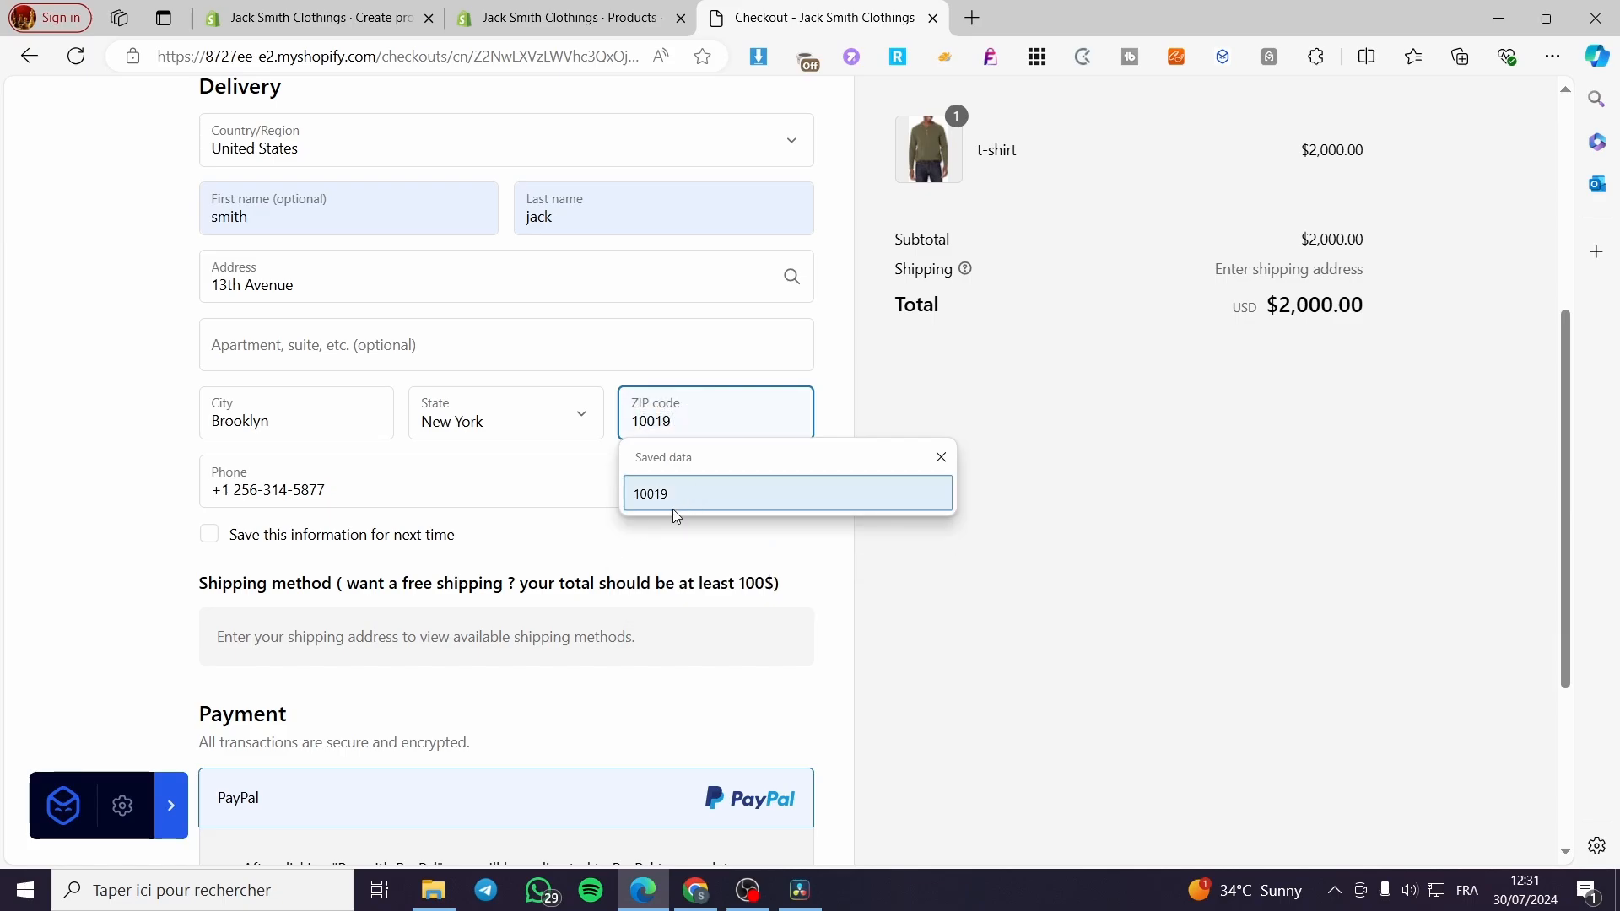
click(665, 503)
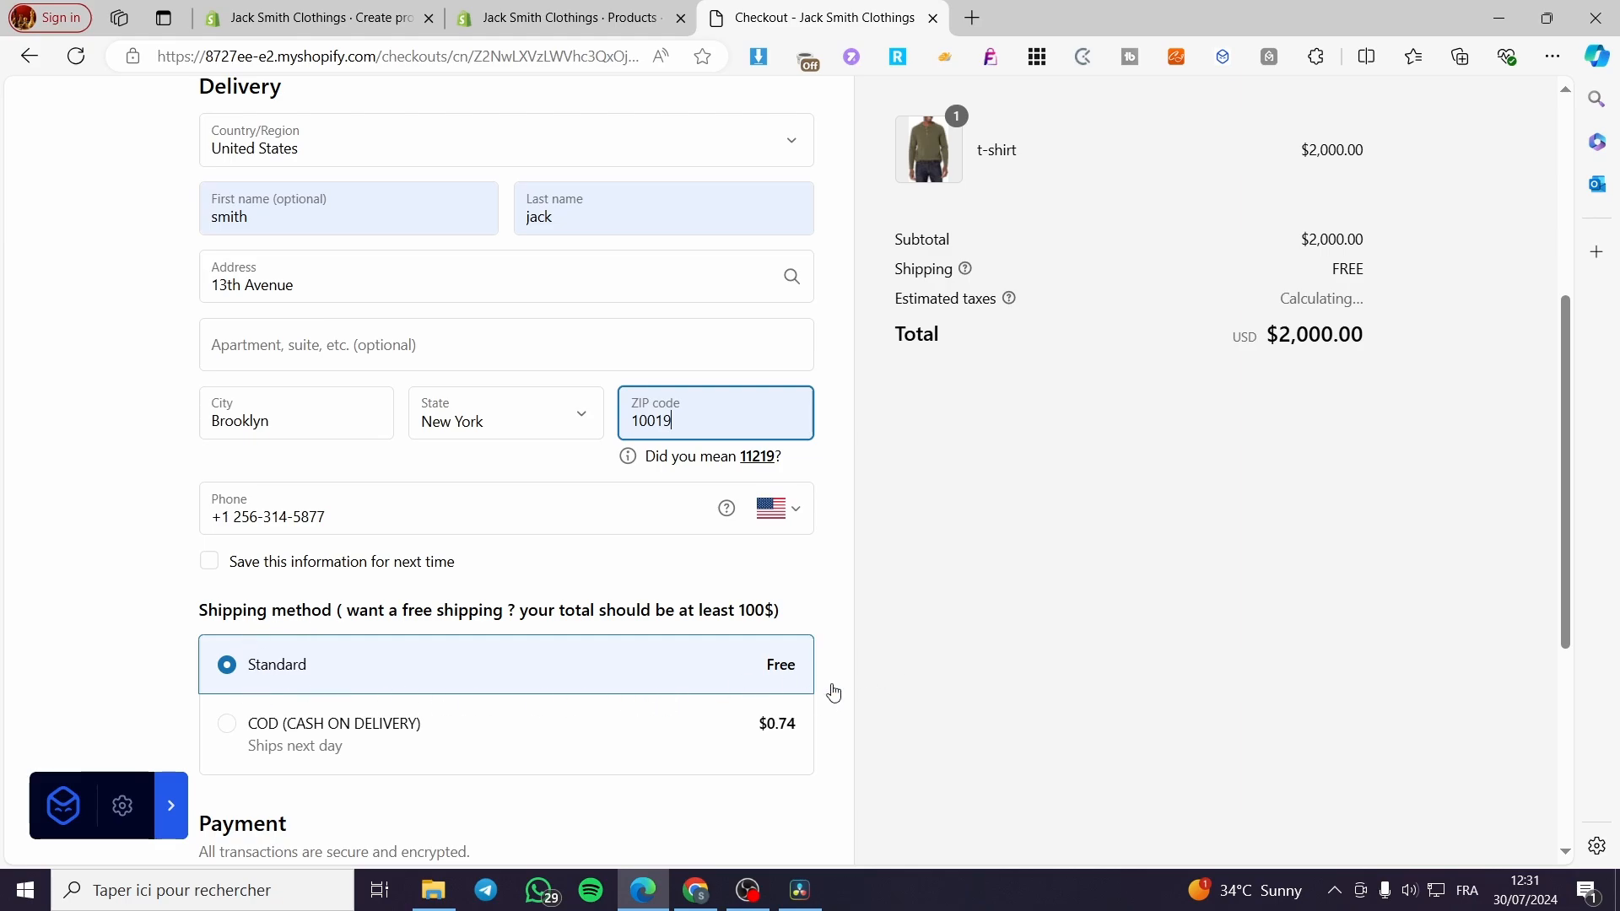
Highlight the 100$ minimum in the free-shipping note and review the shipping methods and order summary
mouse_move(775, 610)
mouse_down()
mouse_move(747, 623)
mouse_move(775, 611)
mouse_up()
click(787, 624)
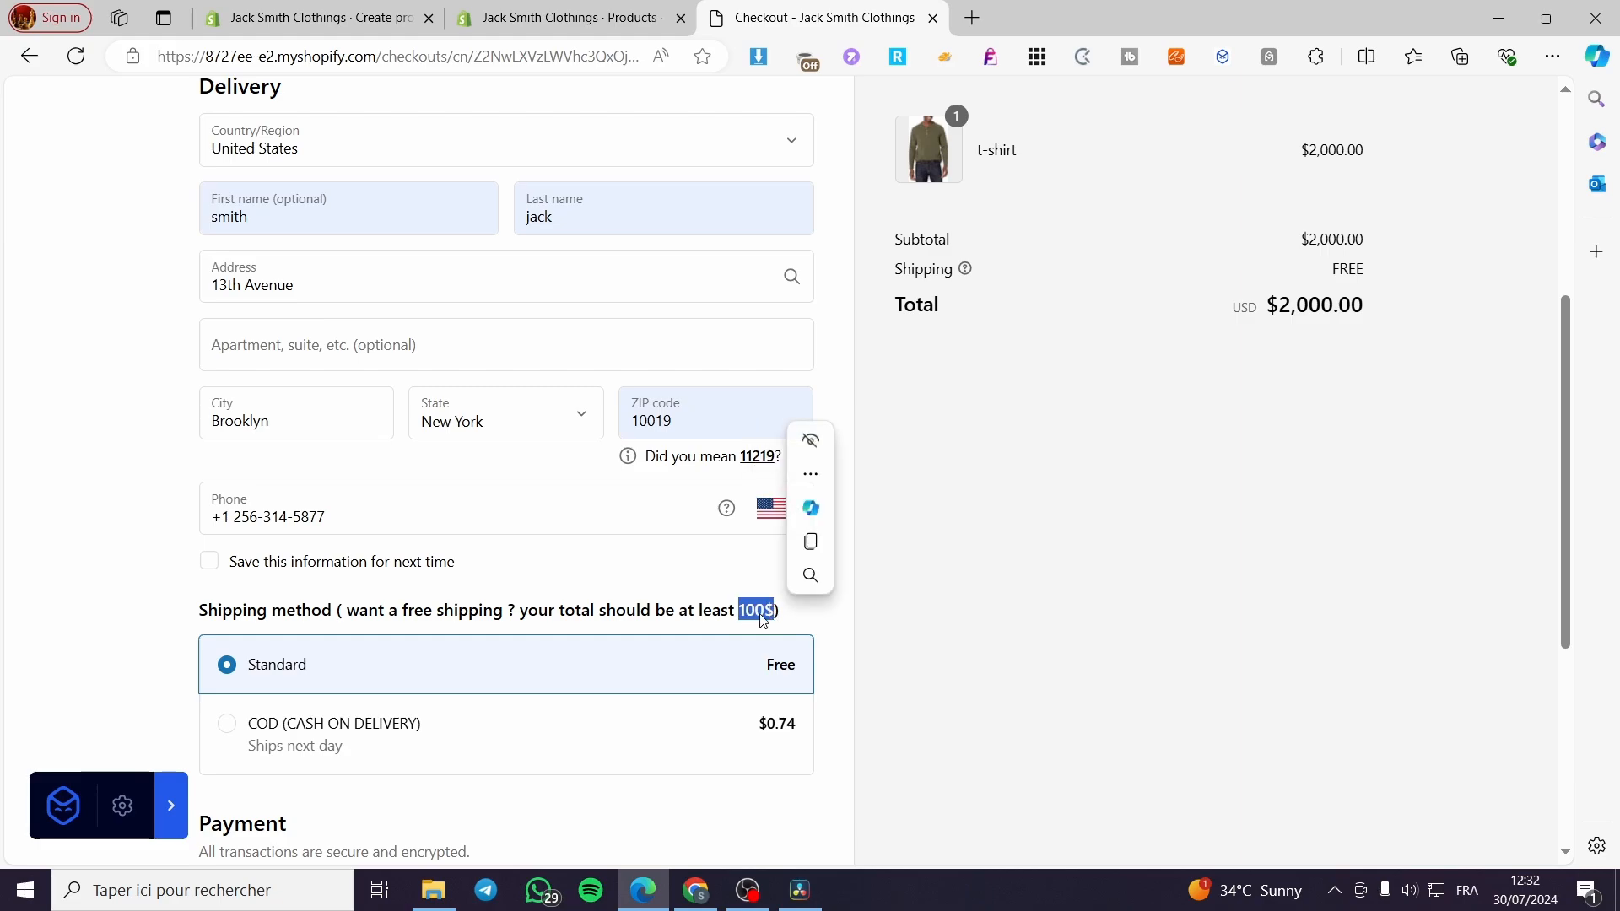
click(794, 629)
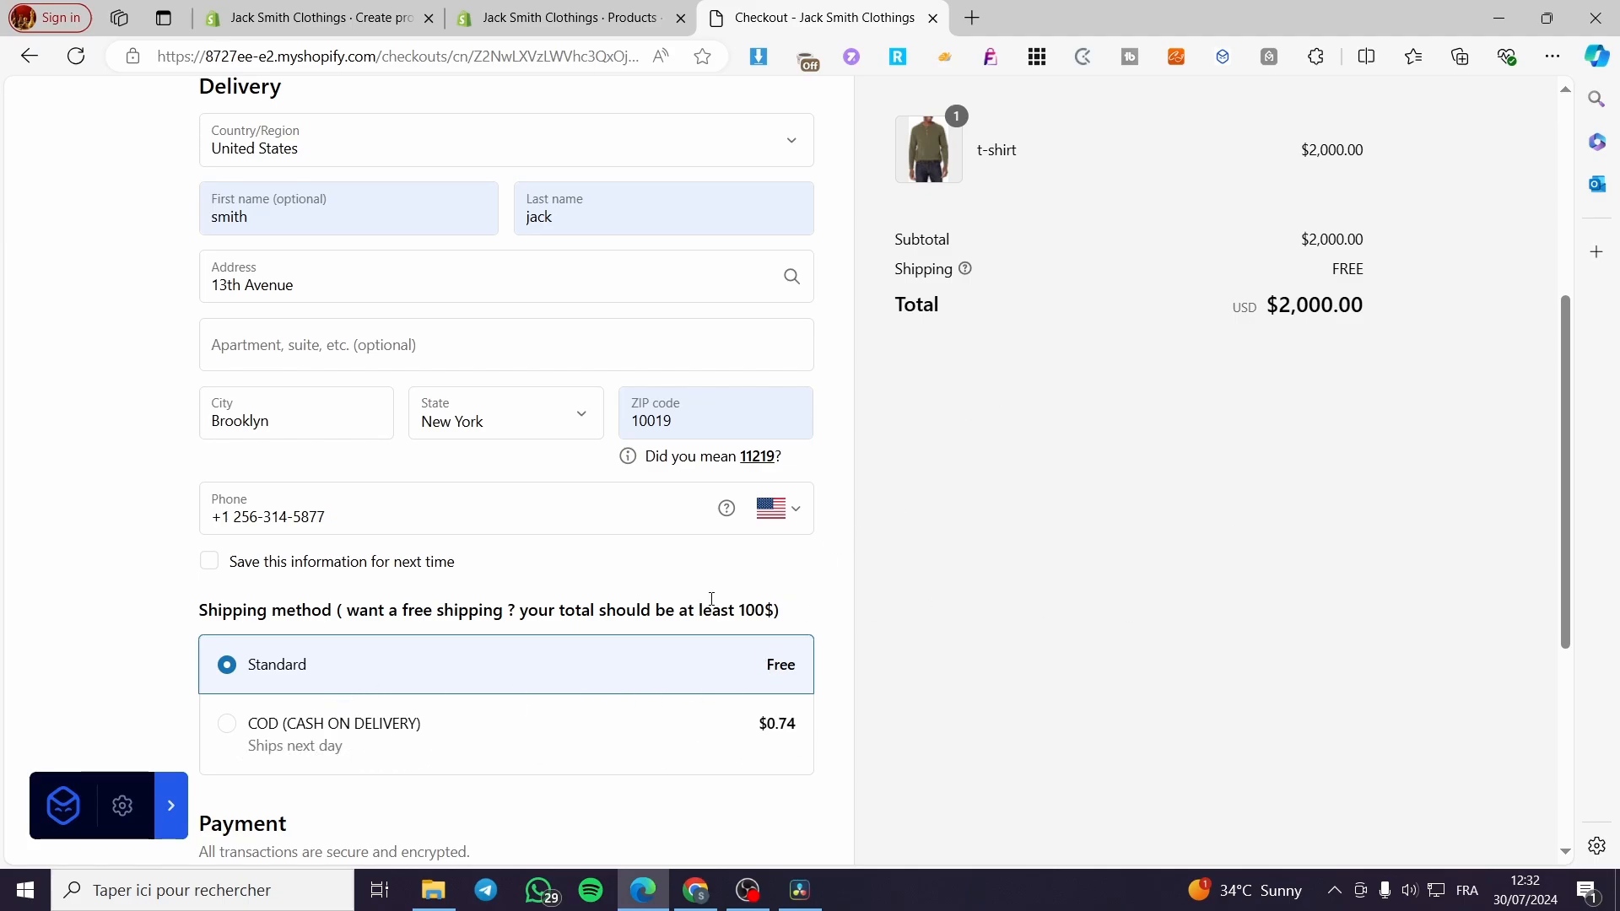
scroll(925, 600, down, 3)
scroll(1097, 584, up, 7)
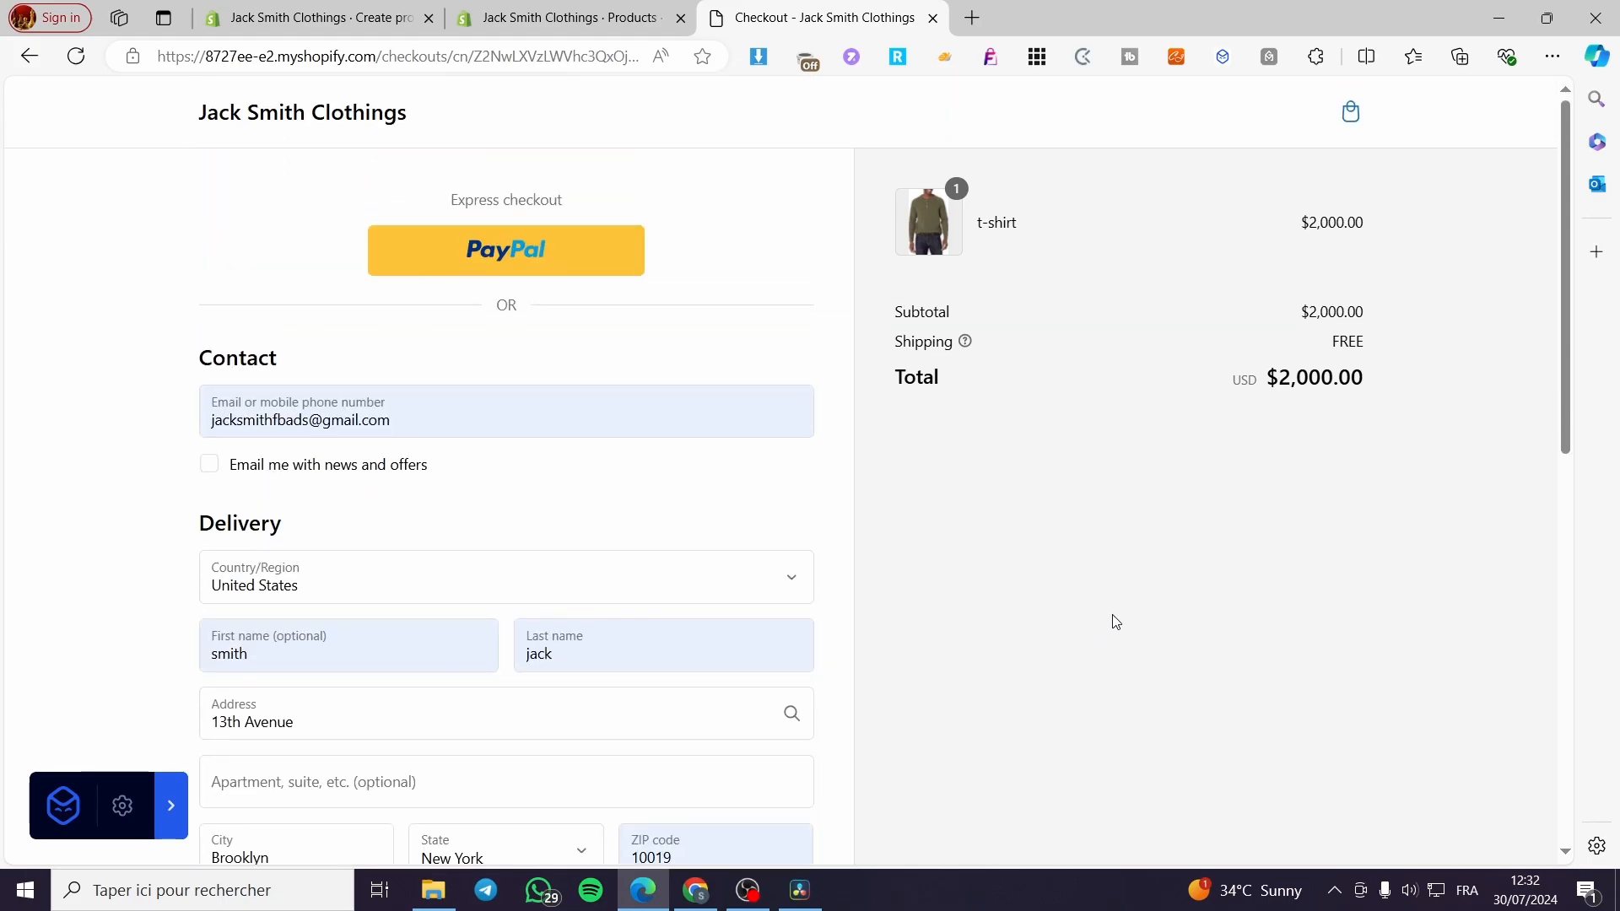